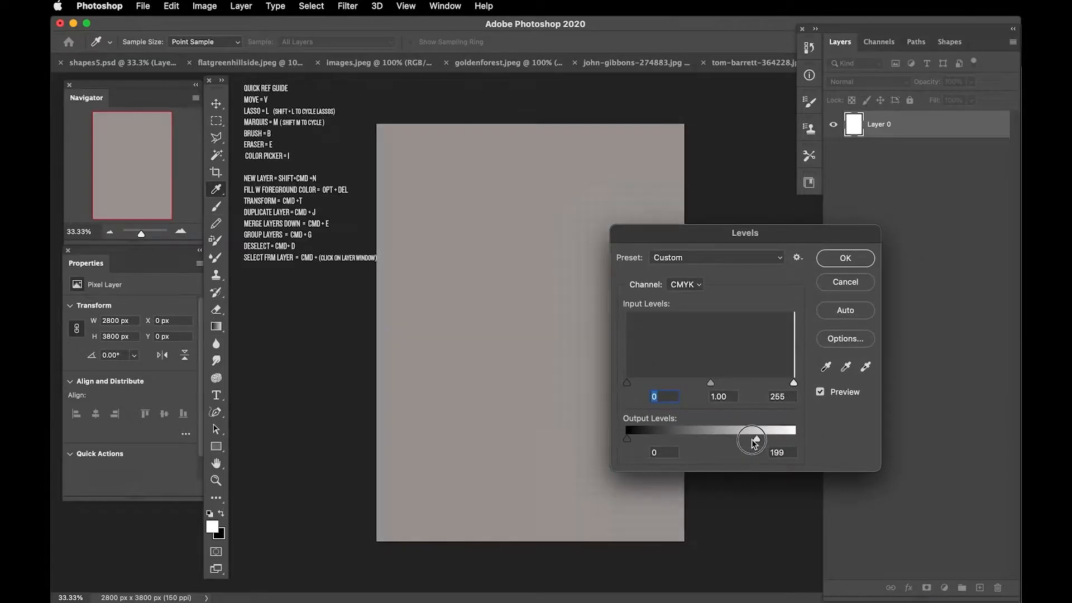
Step: Darken Layer 0 with Levels and set the foreground colour to a dark grey
key(Return)
click(212, 527)
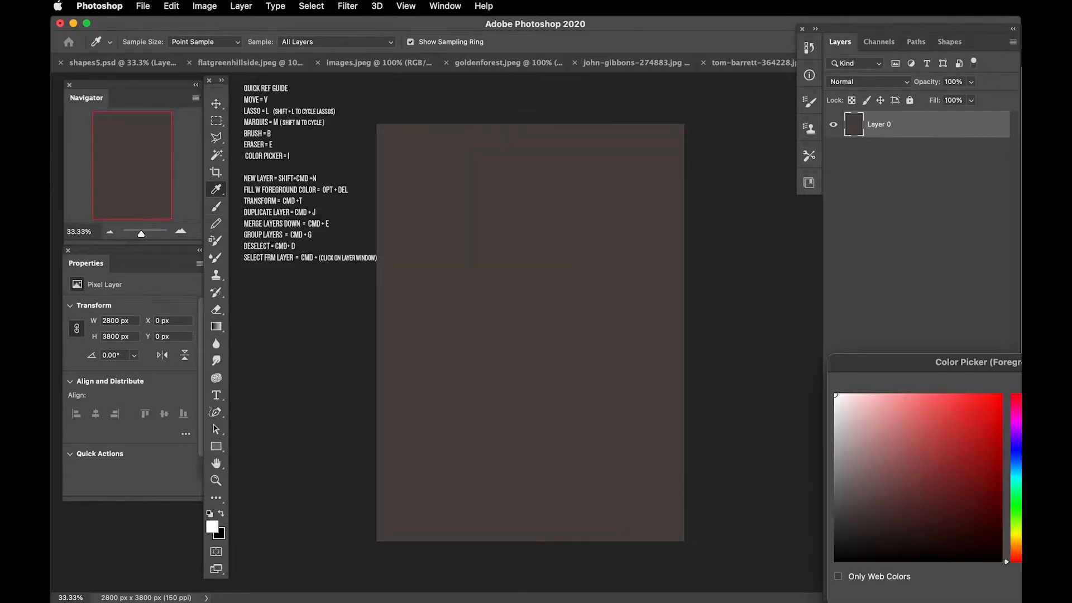
drag(894, 359, 688, 251)
click(814, 353)
drag(673, 393, 659, 394)
key(Return)
Step: Add a new layer and outline a wide, flat angular shape across the upper canvas with the Polygonal Lasso
key(b)
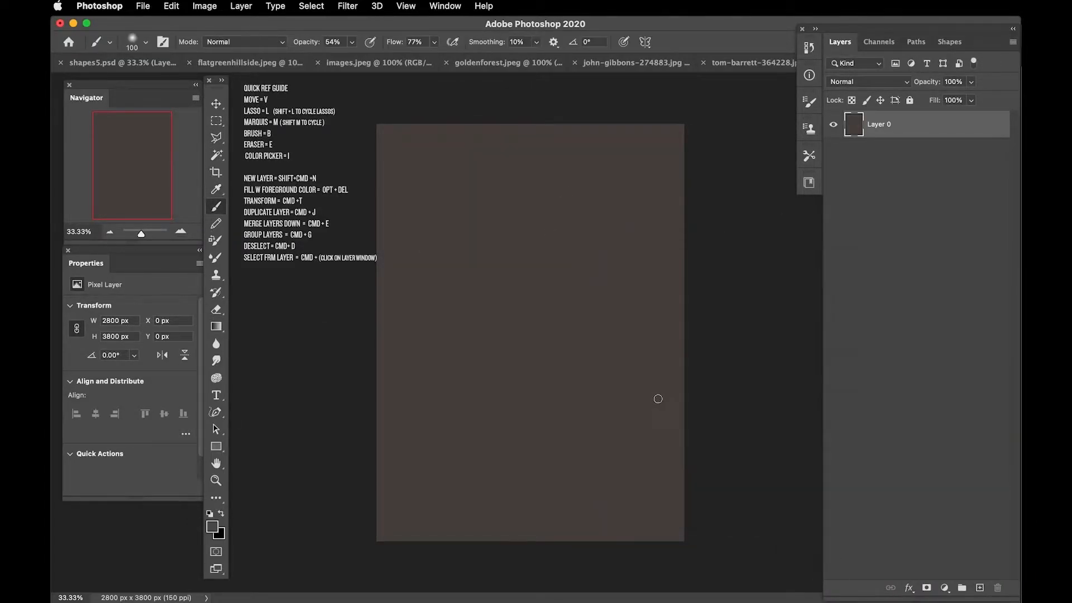
click(981, 588)
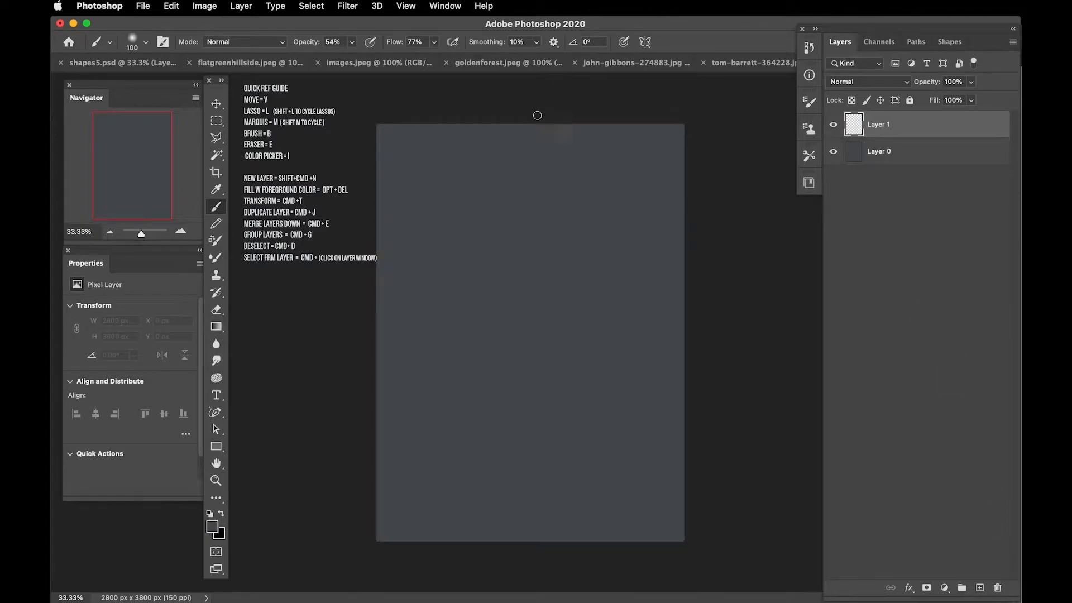
key(l)
key(super+plus)
drag(500, 195, 505, 251)
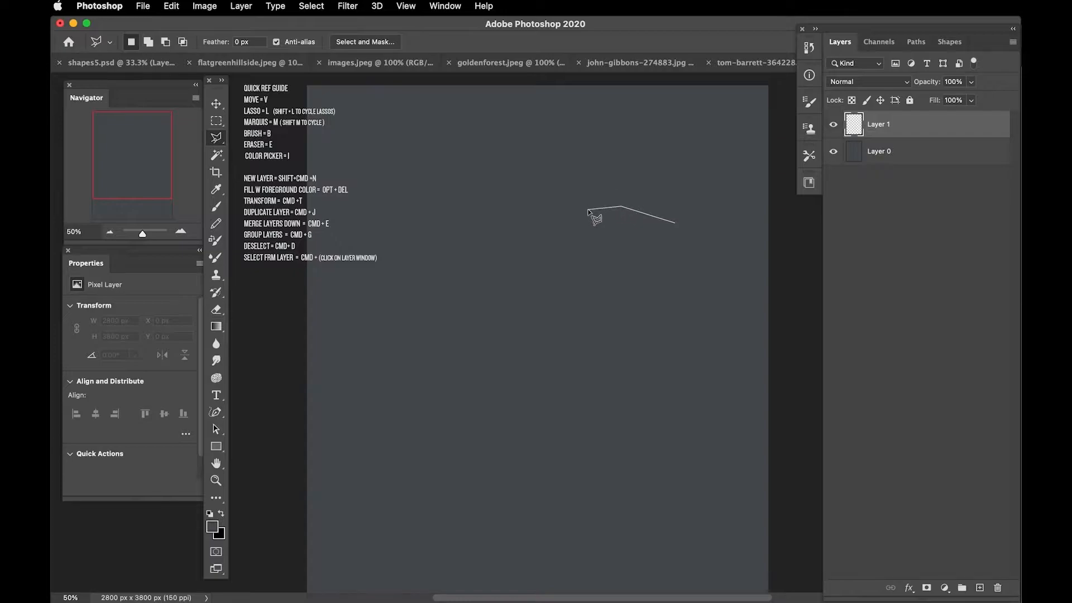
drag(514, 202, 417, 228)
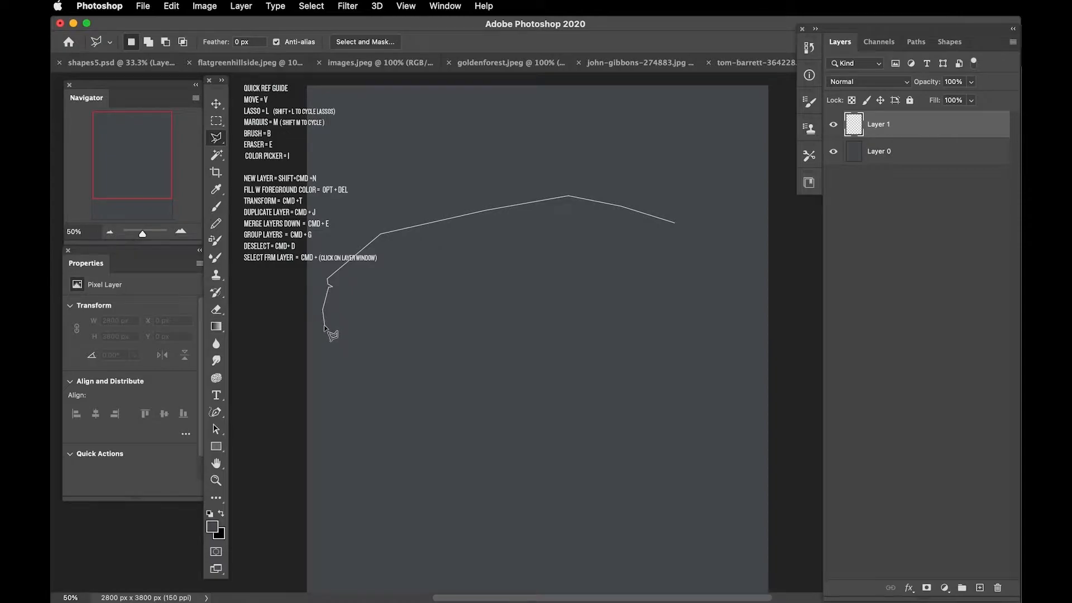
click(507, 374)
click(644, 338)
click(684, 321)
click(714, 278)
double_click(570, 197)
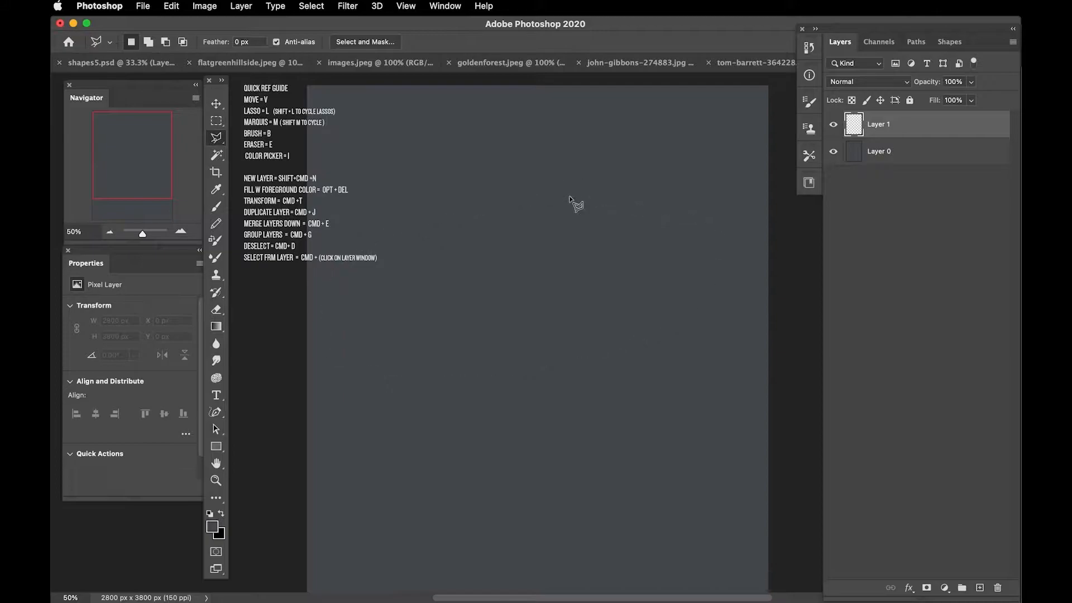
Step: Pick a dark grey foreground colour, fill the wide selection on Layer 1 with it and deselect
click(212, 527)
drag(636, 395, 626, 396)
key(Return)
key(alt+BackSpace)
key(super+d)
Step: Desaturate Layer 0 with Hue/Saturation, setting Saturation to -100
click(914, 152)
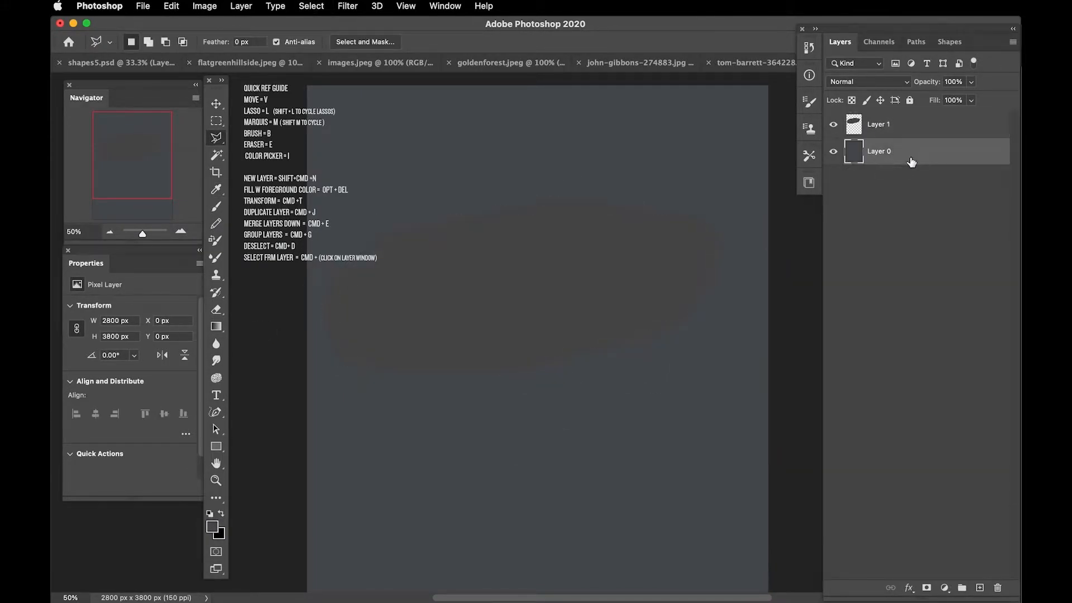
key(super+u)
drag(776, 346, 710, 346)
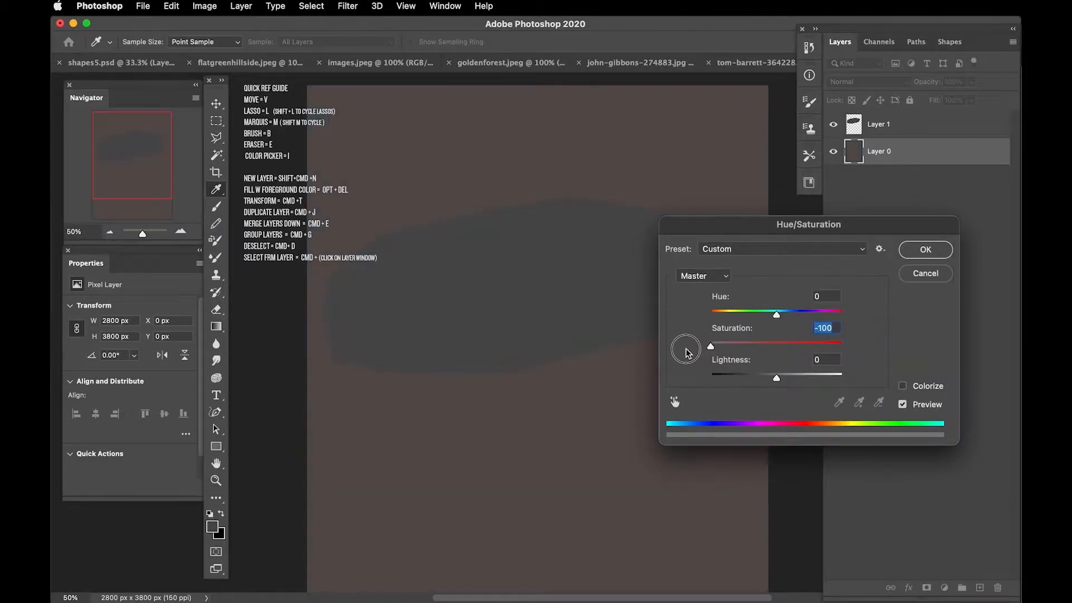
drag(726, 219, 653, 177)
click(633, 227)
key(Return)
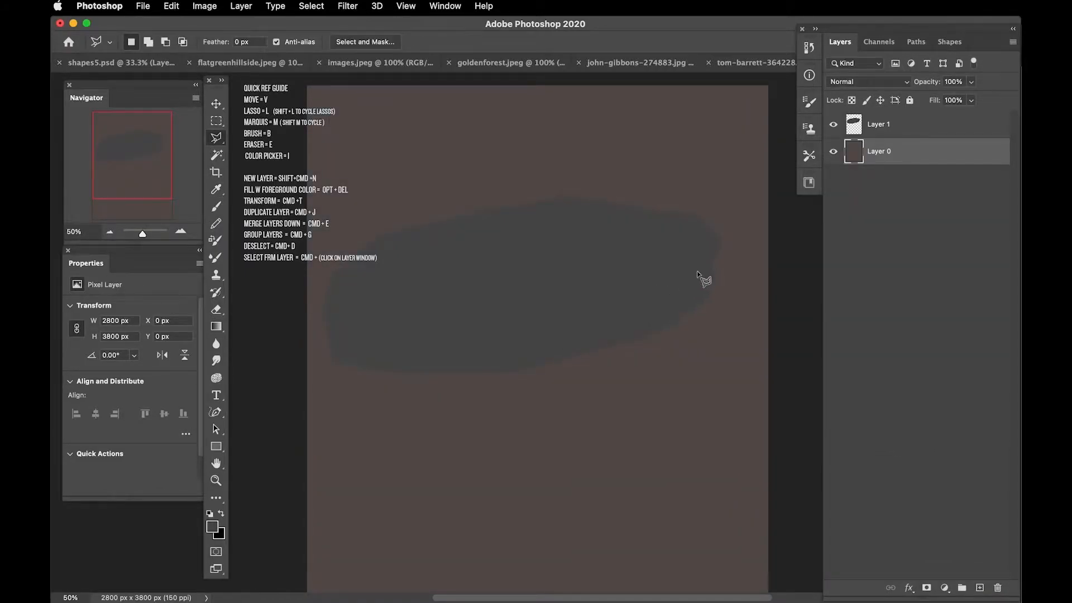
Step: Fill Layer 0 with a darker grey foreground colour and adjust its tones with Levels
click(211, 528)
click(622, 419)
key(Return)
key(alt+BackSpace)
key(super+l)
drag(627, 439, 637, 444)
key(Return)
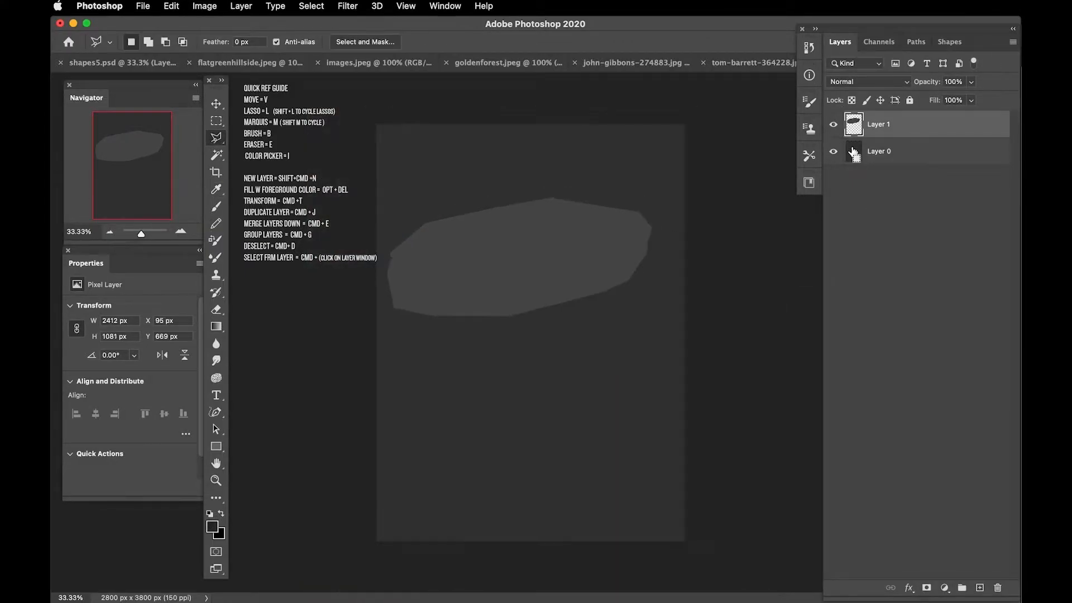
Step: Lasso an irregular body shape below the wide shape on Layer 1, adding a jagged lower edge to the selection
key(shift+l)
mouse_move(581, 254)
mouse_down()
mouse_move(558, 318)
mouse_move(443, 314)
mouse_move(550, 230)
mouse_up()
key(shift+l)
shift+click(547, 338)
click(540, 356)
click(527, 369)
click(503, 380)
click(462, 387)
click(447, 368)
click(430, 353)
click(428, 342)
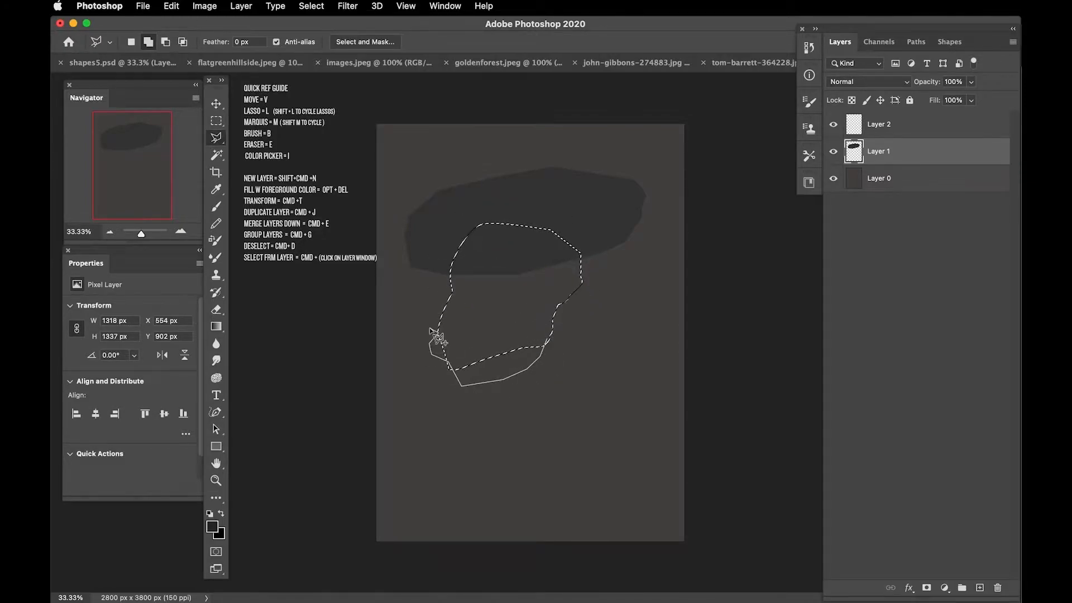
double_click(465, 275)
Step: Fill the selection with the dark grey sampled from the wide shape and nudge the combined shape slightly up and right
key(alt+BackSpace)
key(super+z)
key(i)
click(479, 207)
key(alt+BackSpace)
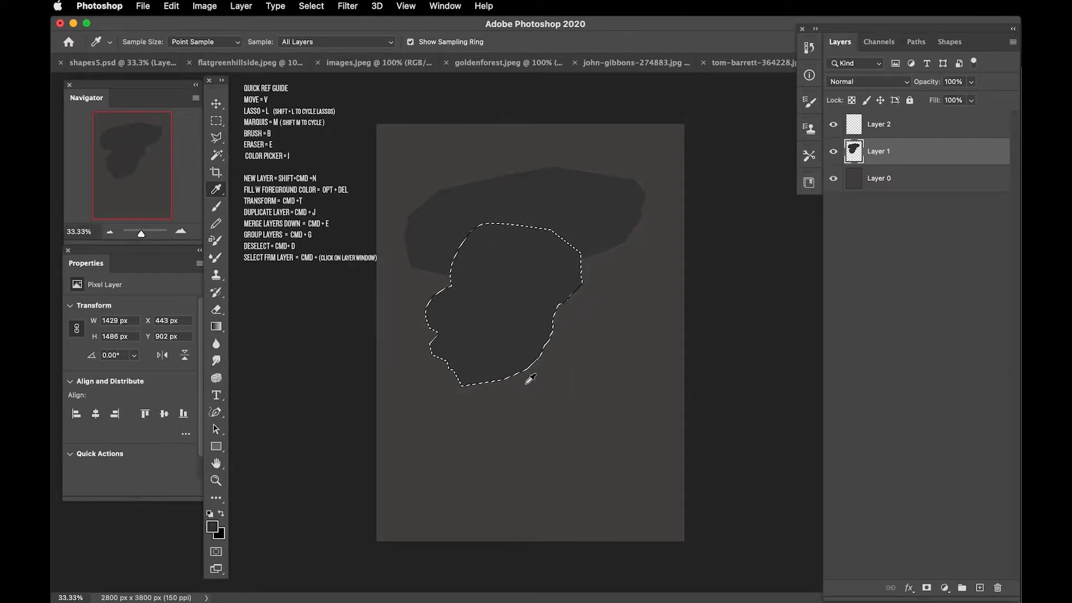
key(super+d)
key(v)
drag(490, 337, 501, 333)
Step: Roughen the upper, right and inner edges of the Layer 1 silhouette with small lasso selections filled in dark grey
key(l)
key(shift+l)
key(shift+l)
mouse_move(453, 190)
mouse_down()
mouse_move(518, 167)
mouse_move(455, 193)
mouse_up()
key(alt+BackSpace)
click(443, 204)
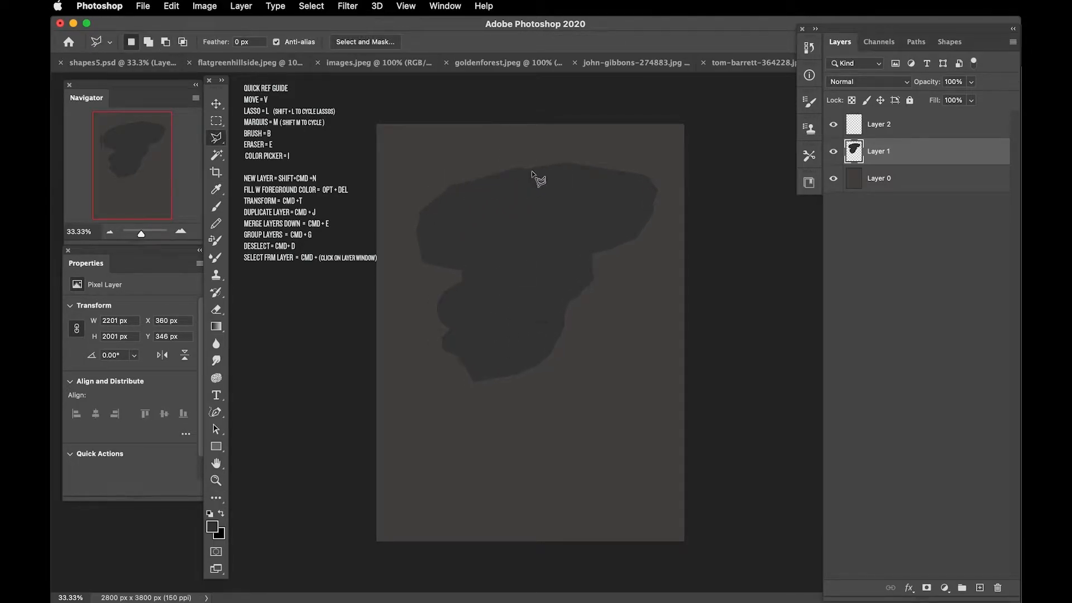
key(super+d)
key(shift+l)
key(shift+l)
drag(603, 246, 595, 244)
key(super+d)
mouse_move(460, 271)
mouse_down()
mouse_move(467, 278)
mouse_move(454, 275)
mouse_up()
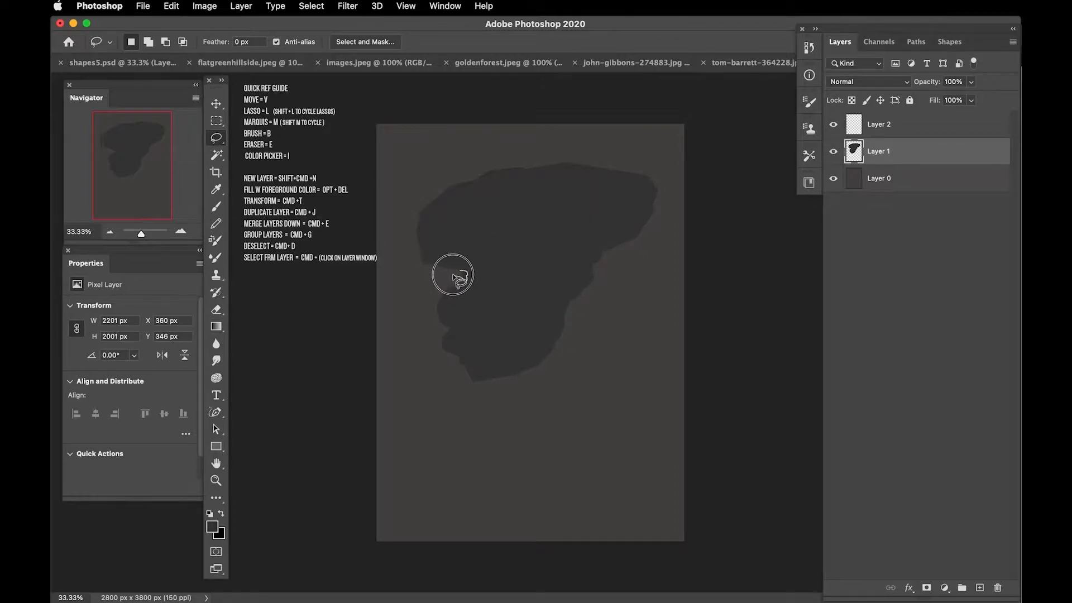
Step: On Layer 2, outline a tall tapering panel over the silhouette's left half with the Polygonal Lasso and fill it dark grey
click(885, 120)
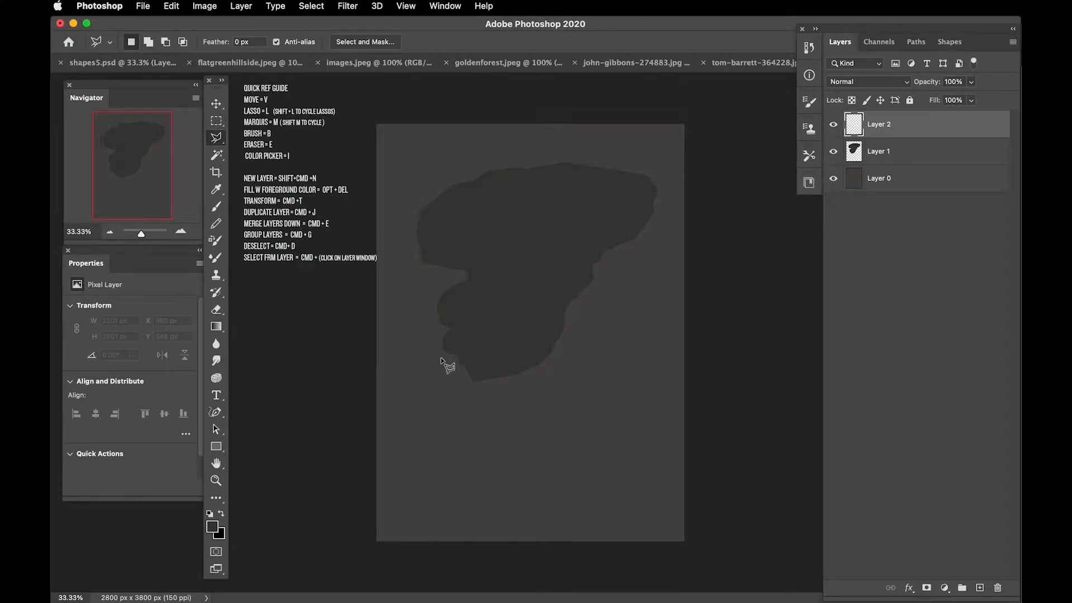
click(428, 144)
key(BackSpace)
click(424, 156)
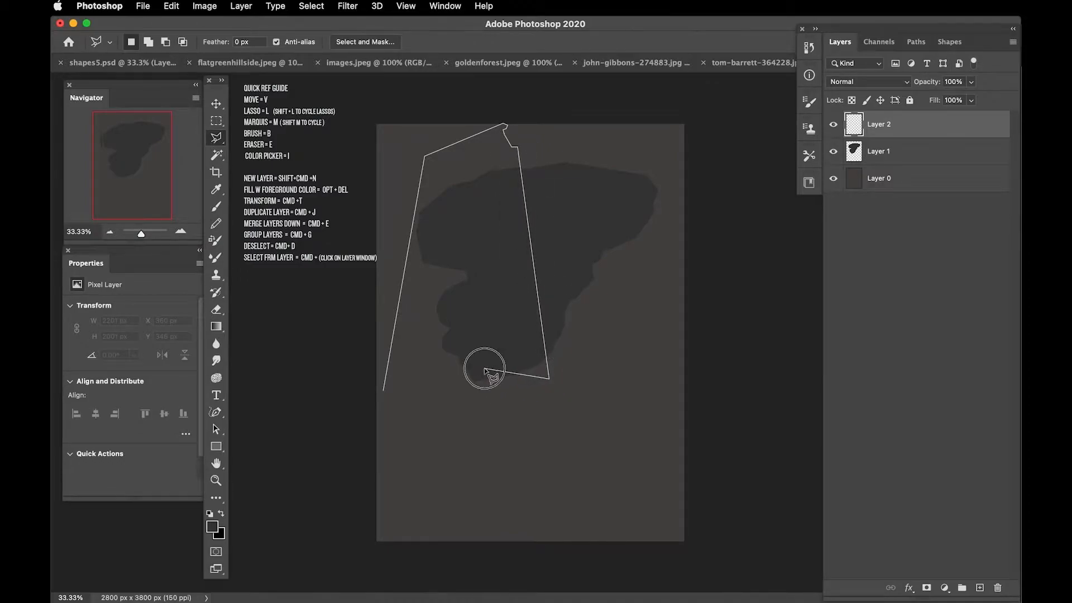
click(384, 392)
key(alt+BackSpace)
Step: Apply a Levels adjustment to the tall panel and deselect it
key(i)
key(super+l)
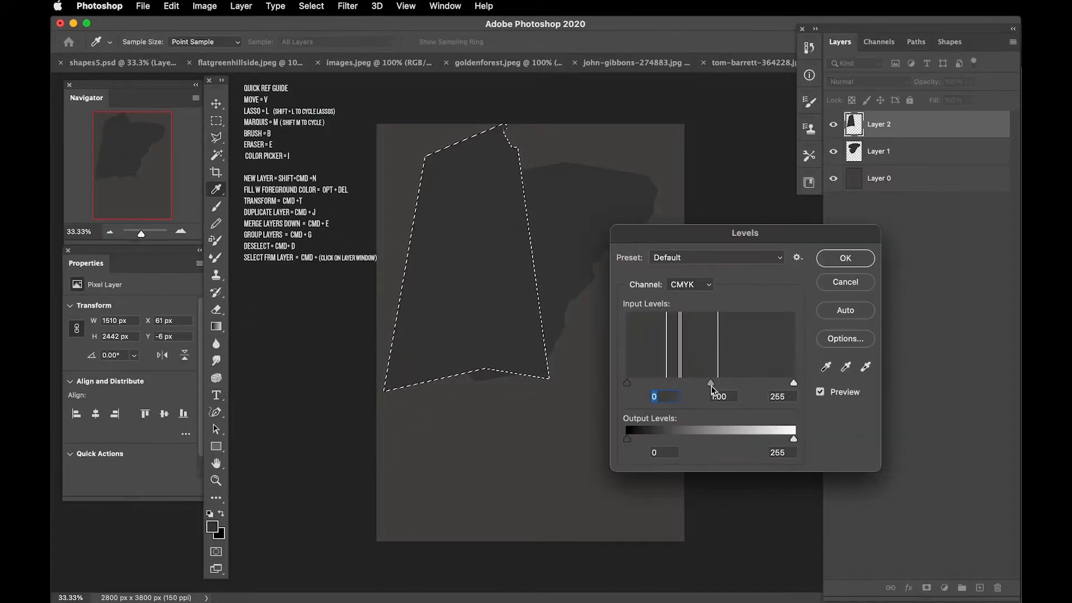
key(Return)
key(l)
key(super+d)
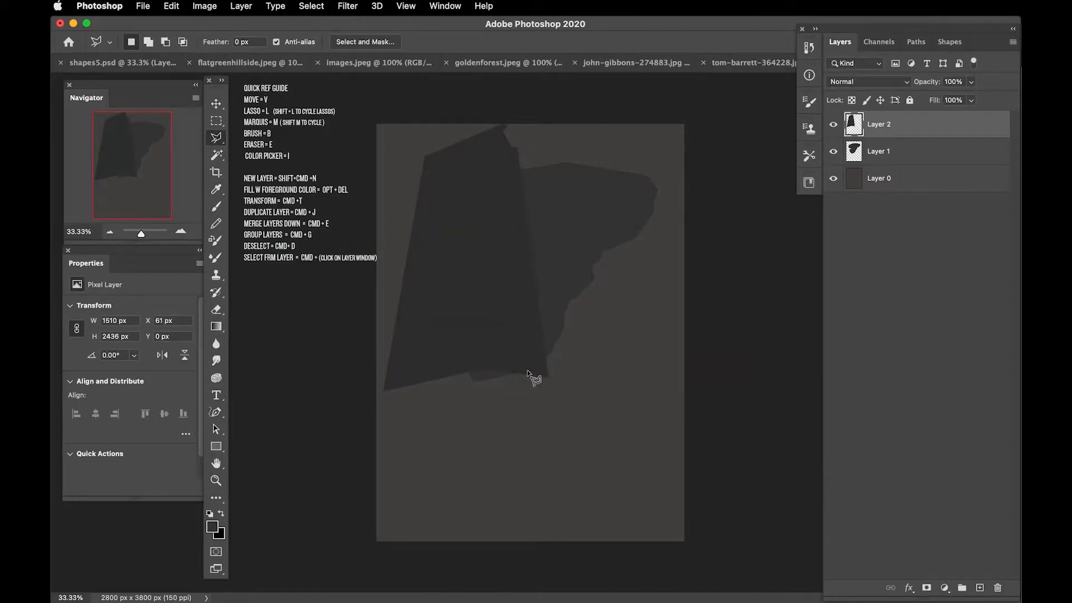
Step: Make a vertical rectangular selection about 147 x 1111 px below the panel and fill it dark grey on a new layer
key(m)
drag(509, 351, 526, 475)
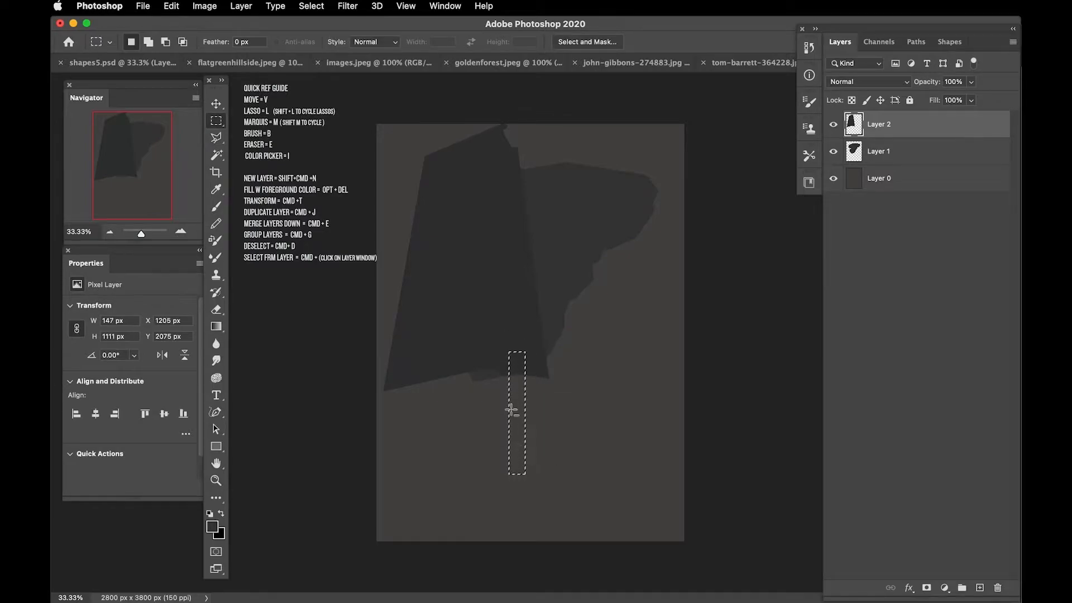
key(shift+super+n)
key(Return)
key(alt+BackSpace)
key(i)
key(super+d)
Step: Widen the vertical bar with Free Transform and place it below the silhouette's right side
key(v)
drag(511, 423, 497, 419)
key(super+t)
drag(476, 268, 467, 270)
drag(510, 408, 521, 407)
drag(465, 286, 473, 285)
mouse_move(510, 378)
mouse_down()
mouse_move(459, 372)
mouse_move(593, 411)
mouse_move(592, 393)
mouse_up()
key(Return)
Step: On a new layer, lasso a small two-sided block below the panel and fill it dark grey
key(shift+super+n)
key(Return)
key(l)
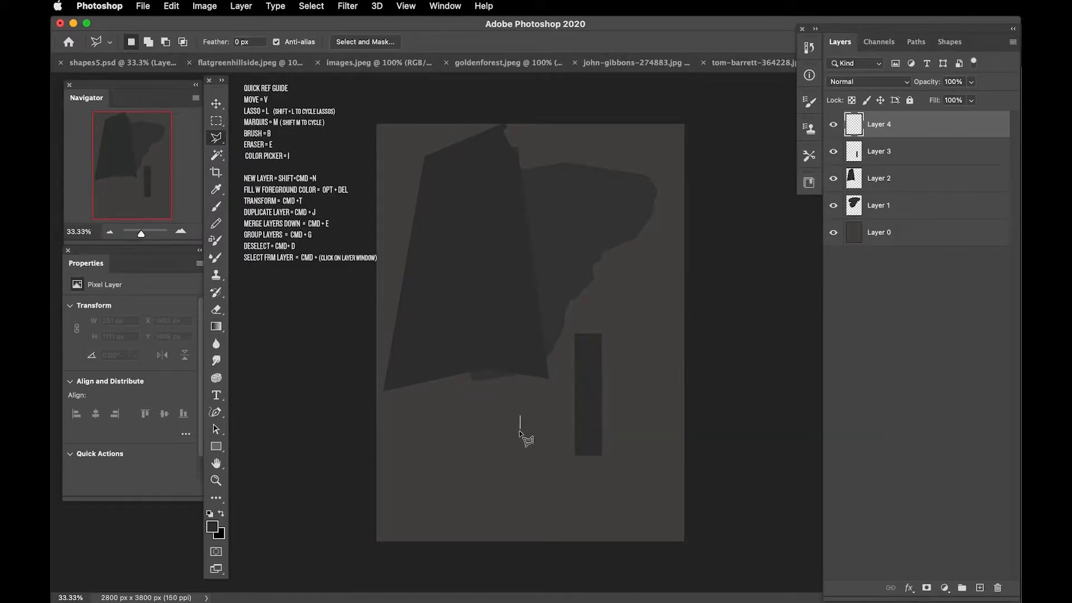
click(520, 418)
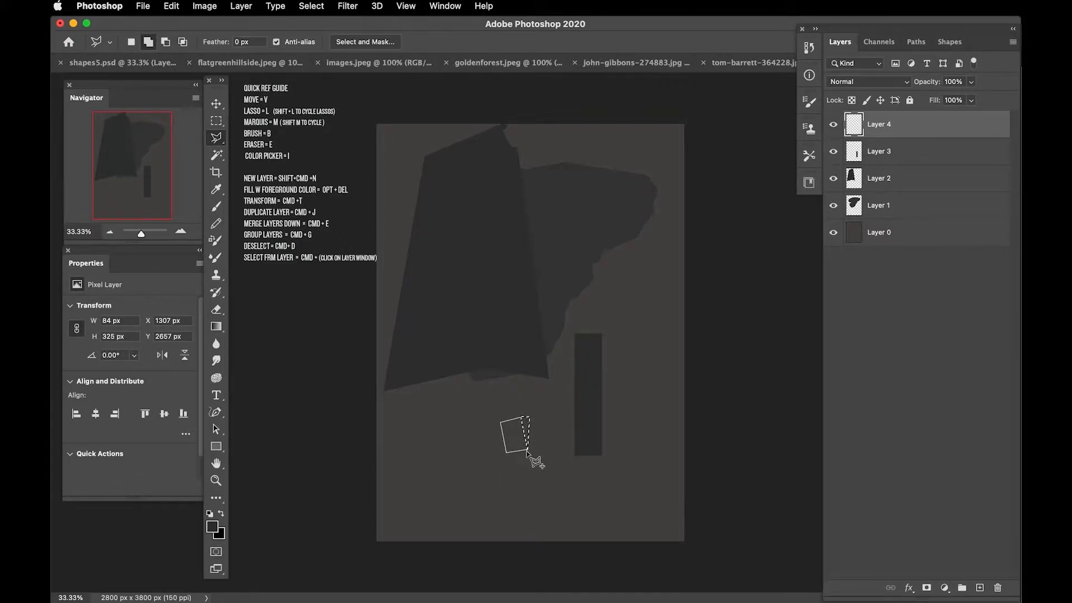
key(alt+BackSpace)
key(super+d)
key(v)
mouse_move(505, 410)
mouse_down()
mouse_move(467, 436)
mouse_move(465, 420)
mouse_move(509, 395)
mouse_move(560, 307)
mouse_up()
key(super+z)
Step: Select the small block's narrow right side face with the Polygonal Lasso, darken it with Levels and deselect
key(super+plus)
key(super+plus)
key(l)
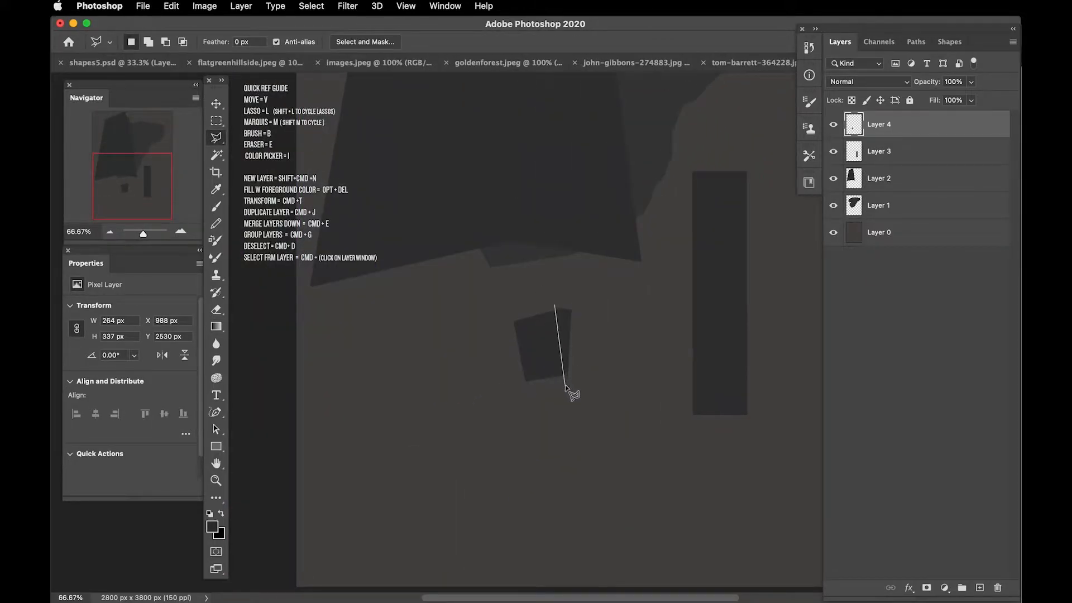
click(551, 287)
key(super+l)
key(Return)
key(super+d)
Step: Shade the top of the small block with the Brush and move the block slightly upward
key(i)
key(b)
mouse_move(517, 321)
mouse_down()
mouse_move(536, 313)
mouse_move(412, 306)
mouse_up()
key(super+d)
key(v)
drag(540, 357, 539, 331)
Step: Trim the small block's top right corner and lower right edge by deleting polygonal lasso selections
key(l)
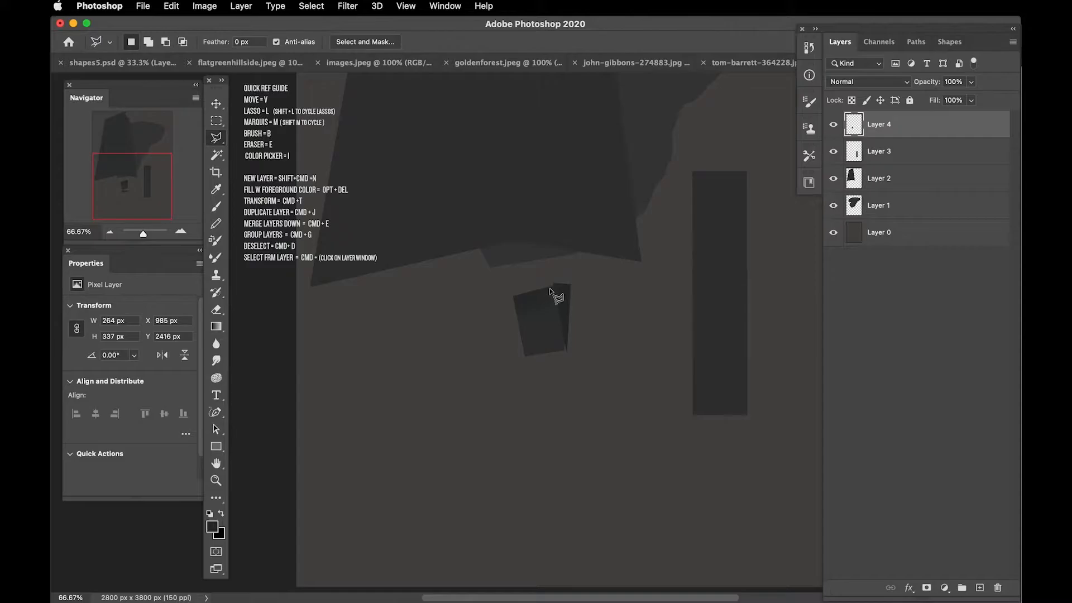
click(587, 291)
click(570, 268)
click(550, 285)
key(Delete)
key(super+d)
click(572, 289)
click(566, 358)
click(584, 374)
double_click(599, 322)
key(Delete)
key(super+d)
Step: Duplicate the small block twice to form a slanted row of three adjoining blocks
key(v)
mouse_move(539, 327)
mouse_down()
mouse_move(630, 329)
mouse_move(614, 340)
mouse_up()
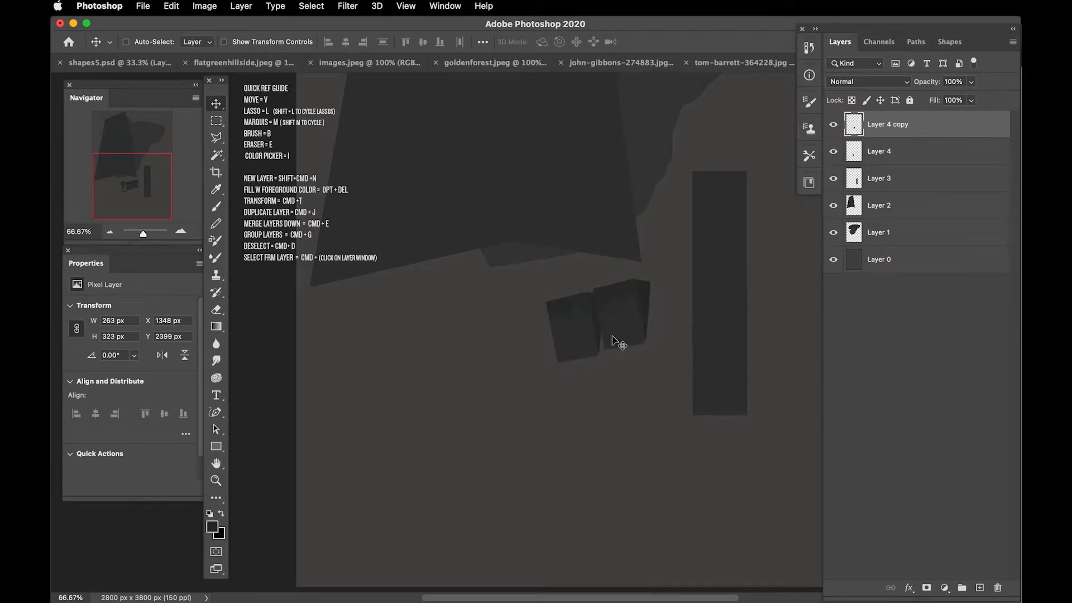
key(super+t)
key(Escape)
drag(625, 324, 657, 311)
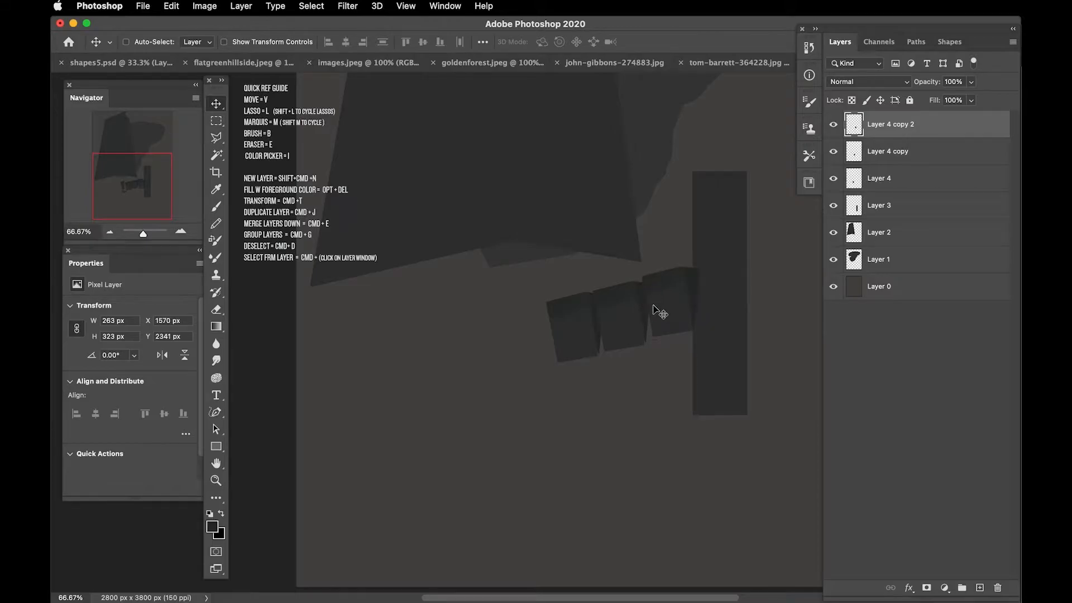
Step: Merge Layer 4 and its two copies into a single layer
shift+click(881, 179)
scroll(565, 306, right, 5)
scroll(565, 306, up, 2)
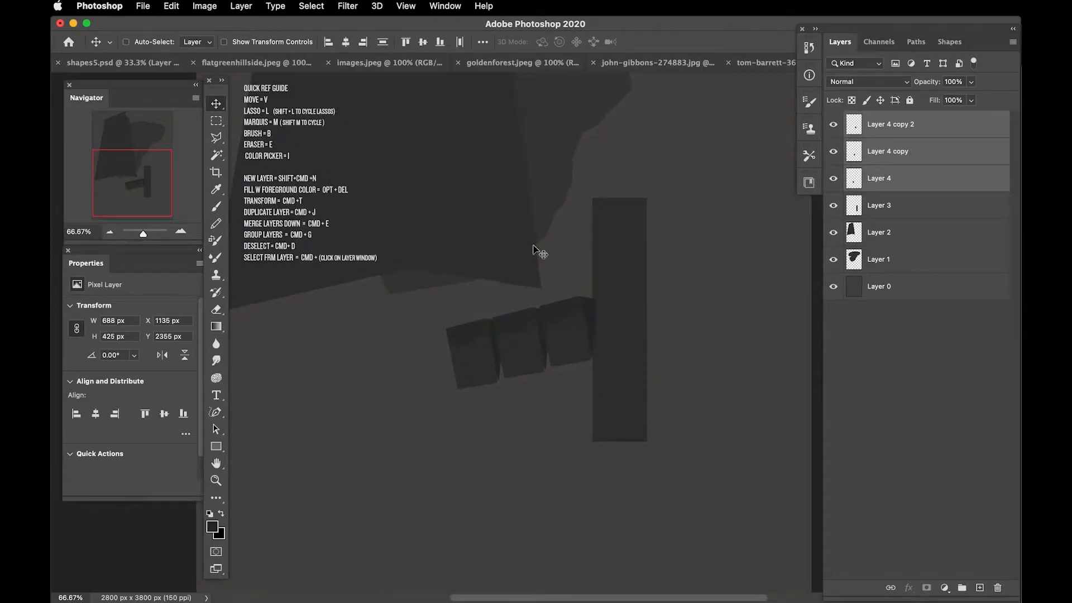
key(super+e)
Step: Trim the lower edge of the block row by deleting a polygonal lasso selection beneath it
key(l)
click(611, 351)
click(647, 395)
click(480, 481)
double_click(422, 435)
key(Delete)
key(super+d)
Step: Move the block row under the tall panel's lower edge and place its layer below Layer 2
key(v)
drag(489, 357, 308, 346)
drag(344, 379, 546, 441)
drag(577, 382, 582, 364)
drag(907, 126, 902, 190)
drag(522, 369, 528, 369)
key(super+minus)
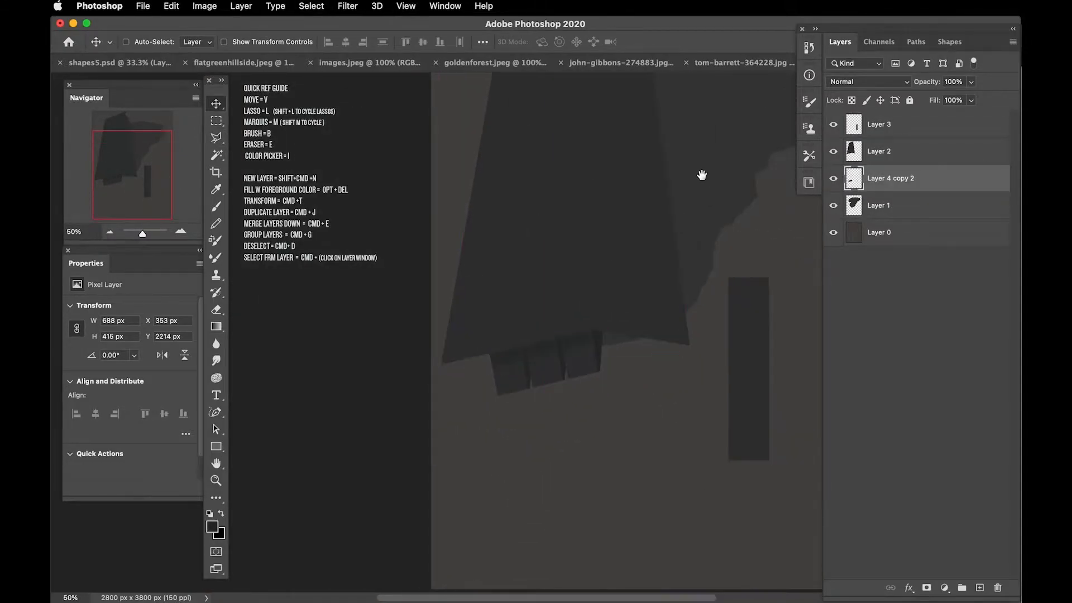
Step: Select the right-hand facet of the tall panel on Layer 2 with a polygonal lasso and adjust its tone
drag(675, 169, 641, 325)
click(890, 157)
key(l)
click(580, 122)
click(565, 487)
click(602, 527)
click(675, 523)
click(707, 277)
click(645, 101)
click(563, 91)
click(581, 122)
key(super+d)
click(204, 6)
mouse_move(267, 24)
click(380, 70)
click(691, 297)
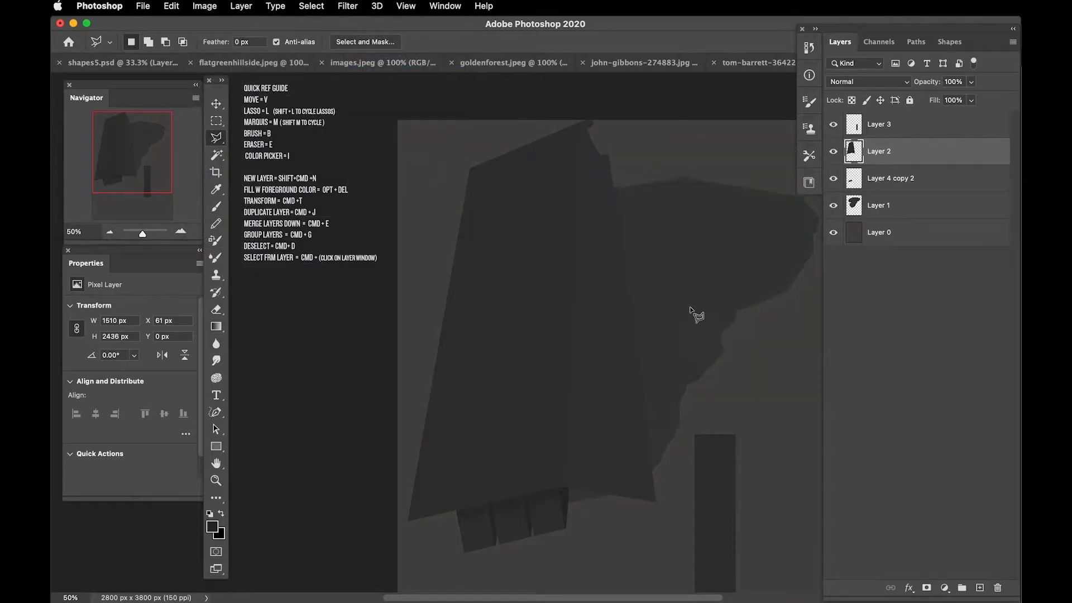
Step: Scale Layer 2's tall panel to about 78% width and 72% height, rotate it about 10° and move it upward
key(super+t)
drag(655, 520, 599, 409)
drag(500, 280, 558, 274)
drag(678, 279, 673, 300)
drag(539, 292, 540, 226)
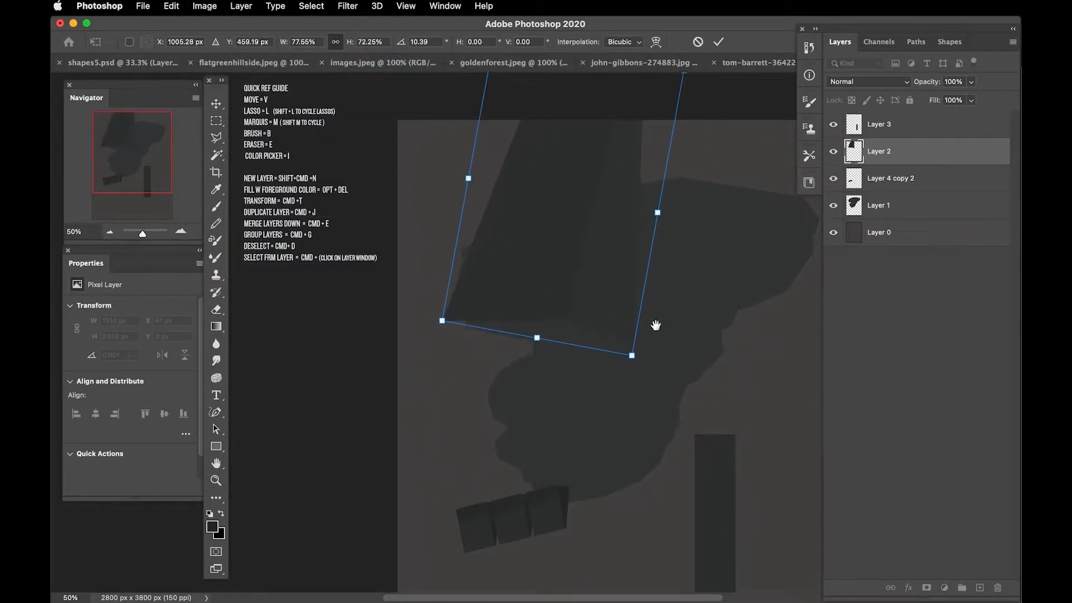
drag(641, 313, 581, 268)
key(super+minus)
drag(483, 193, 475, 239)
key(Return)
Step: Move the large rounded shape on Layer 1 downward and shift Layer 2's tall panel to the right over it
click(865, 209)
key(v)
drag(610, 255, 619, 340)
click(848, 180)
click(850, 153)
drag(515, 240, 577, 250)
Step: Move the narrow bar on Layer 3 under the tall panel, place its layer below Layer 2 and transform it to fit
click(849, 129)
drag(589, 399, 555, 363)
drag(911, 124, 904, 163)
key(super+t)
drag(494, 315, 497, 311)
key(Return)
Step: Duplicate the Layer 3 bar twice into a side-by-side row, merge the three bars into one layer and transform the row
drag(560, 357, 516, 341)
alt+drag(516, 355, 577, 359)
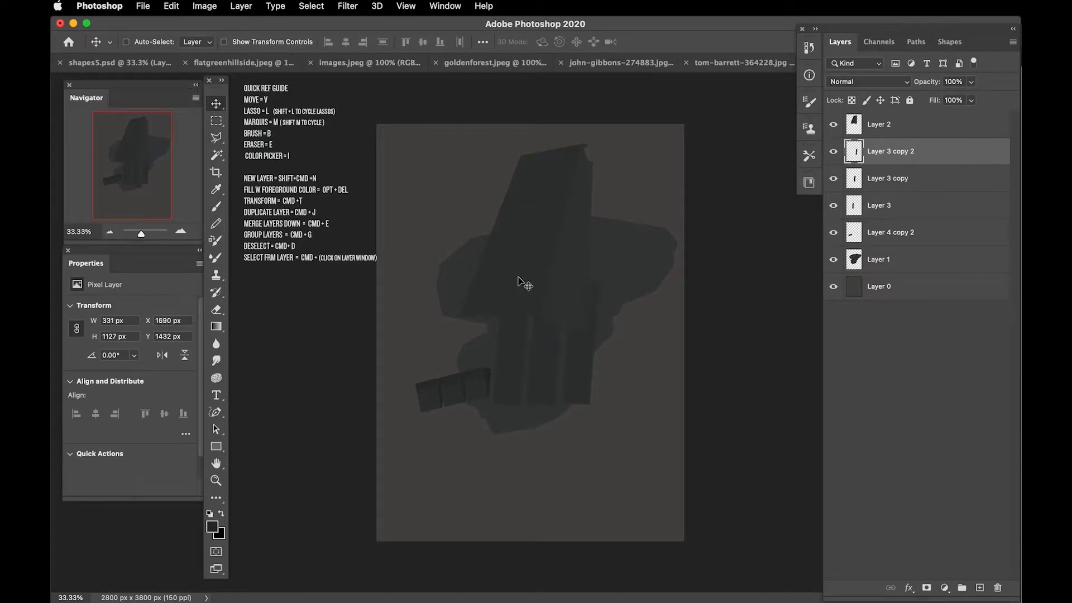
click(858, 199)
click(874, 158)
key(super+e)
key(super+e)
key(super+t)
drag(525, 330, 526, 330)
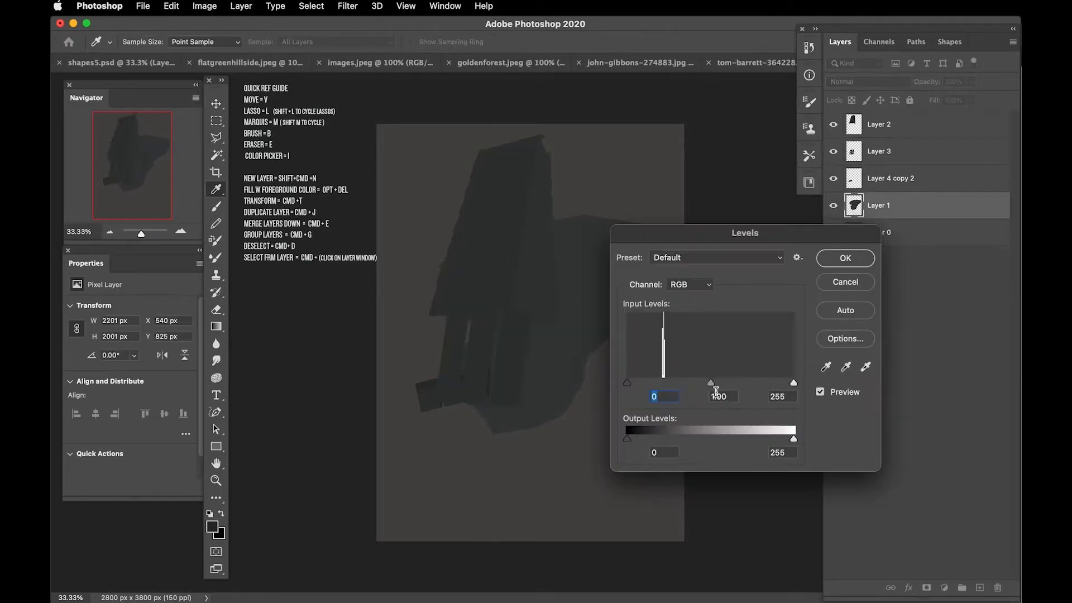
Step: Darken Layer 1 and Layer 2 by lowering the midtones with Levels
drag(718, 388, 718, 385)
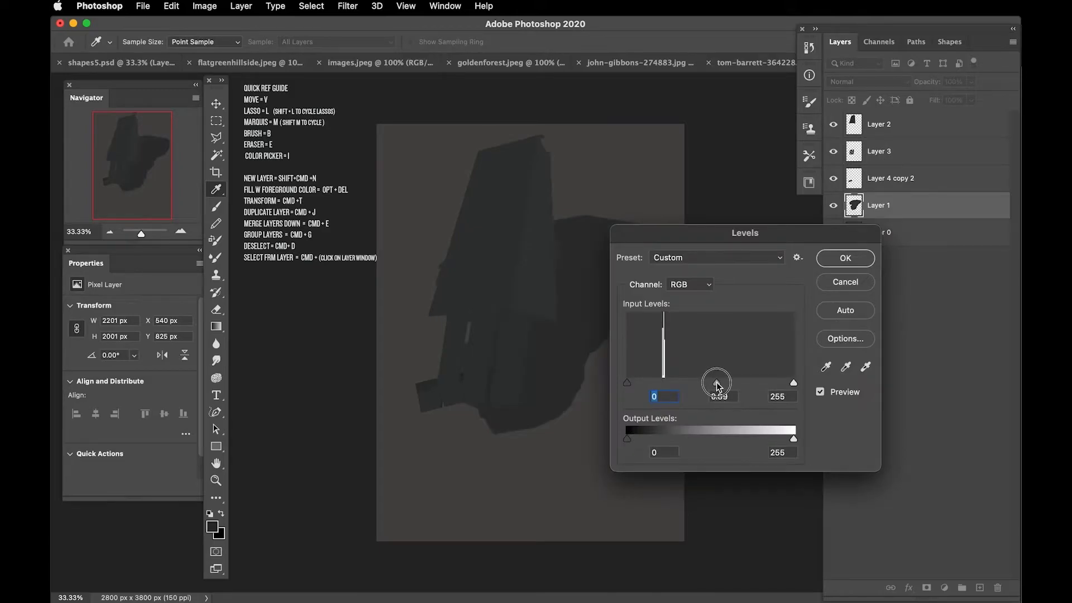
click(846, 258)
click(858, 120)
key(super+l)
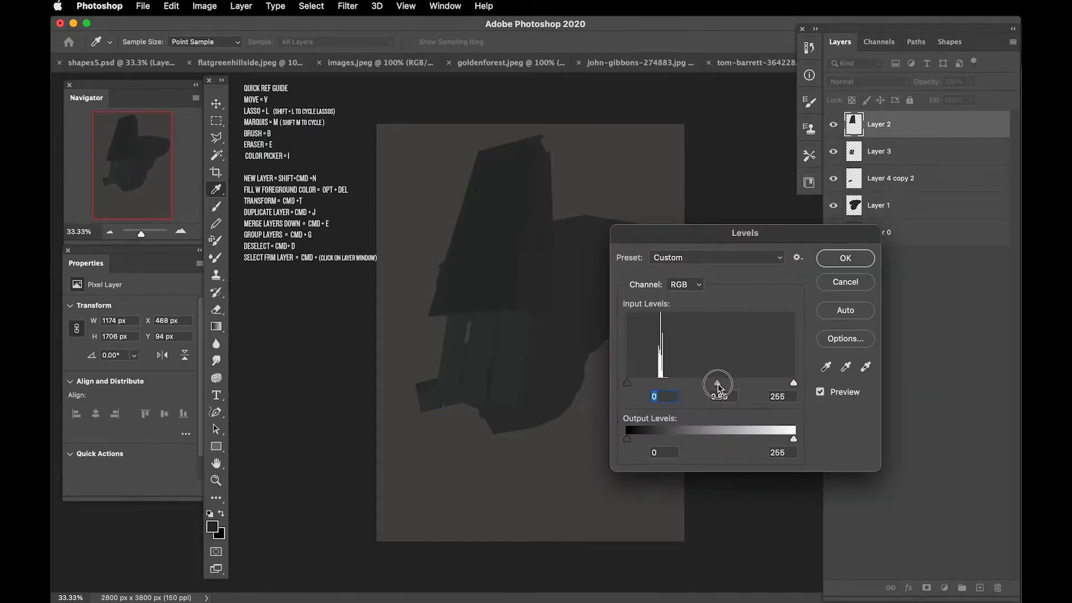
key(Return)
Step: Darken the merged bars on Layer 3 and the block row on Layer 4 copy 2 with Levels
click(855, 152)
key(super+l)
key(Return)
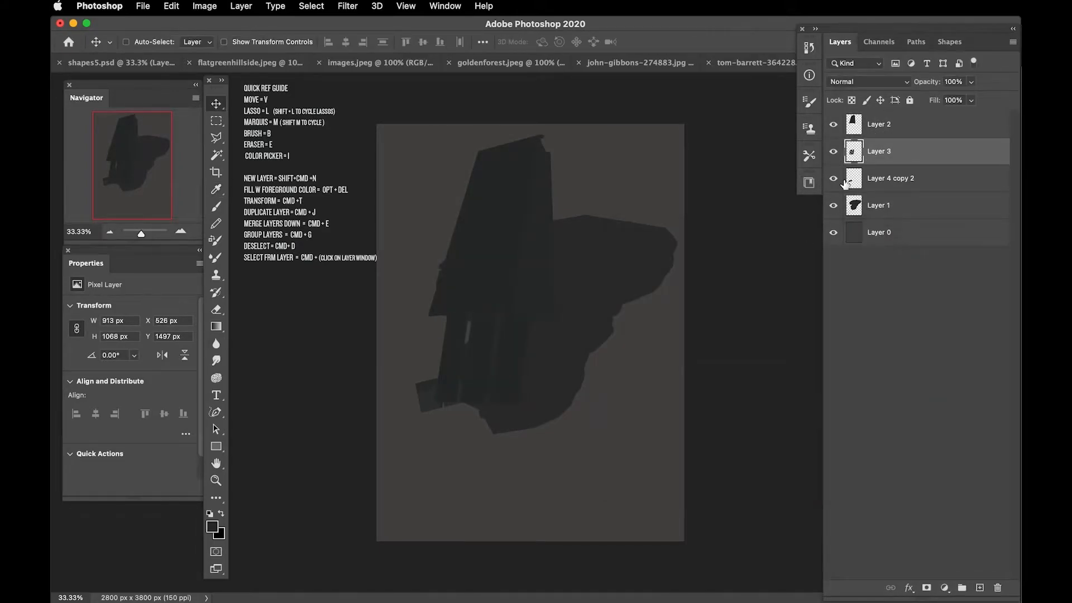
click(882, 178)
key(super+l)
key(Return)
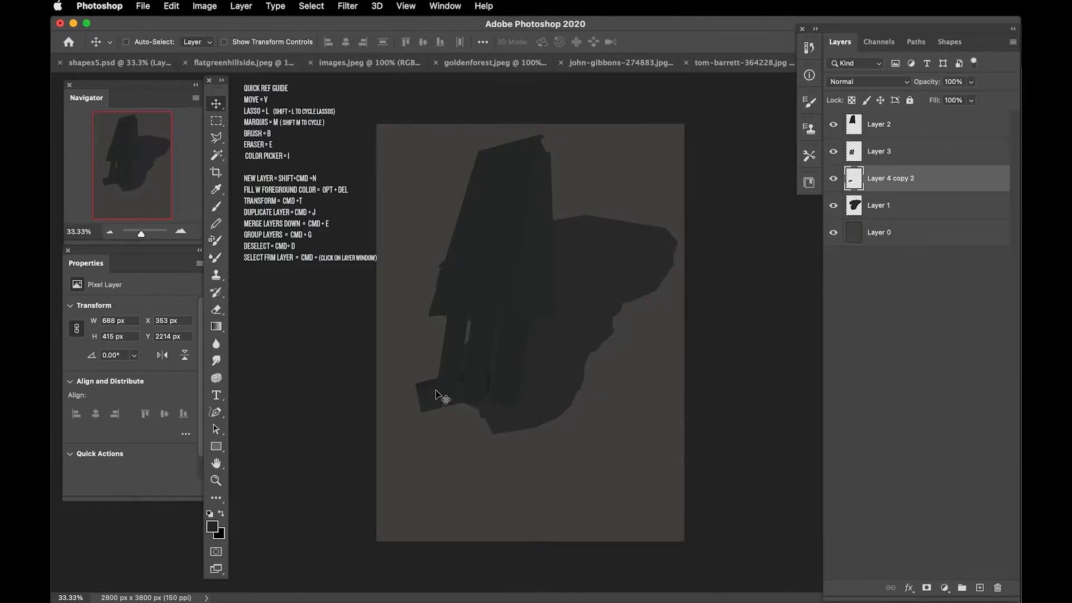
Step: Bring the block row's layer above Layer 2, transform it and position the blocks over the upper part of the bars
drag(438, 392, 588, 369)
drag(889, 179, 886, 120)
key(super+t)
drag(549, 279, 551, 278)
key(Return)
drag(598, 359, 470, 326)
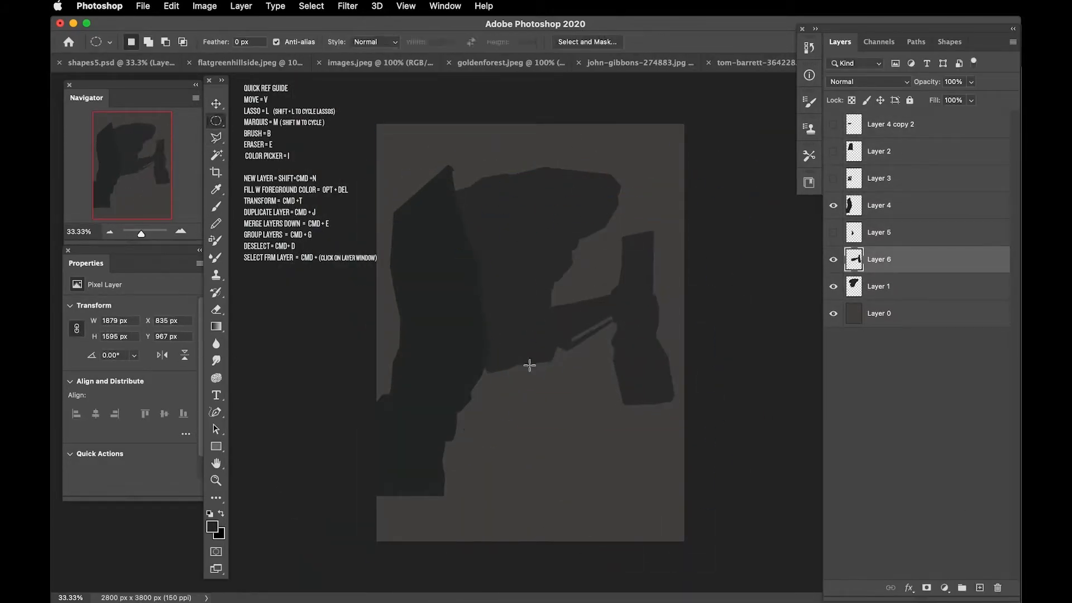
Step: Paint a lighter facet along the upper edge of the large Layer 1 shape on Layer 12, using a 600 px brush inside a polygonal selection
key(l)
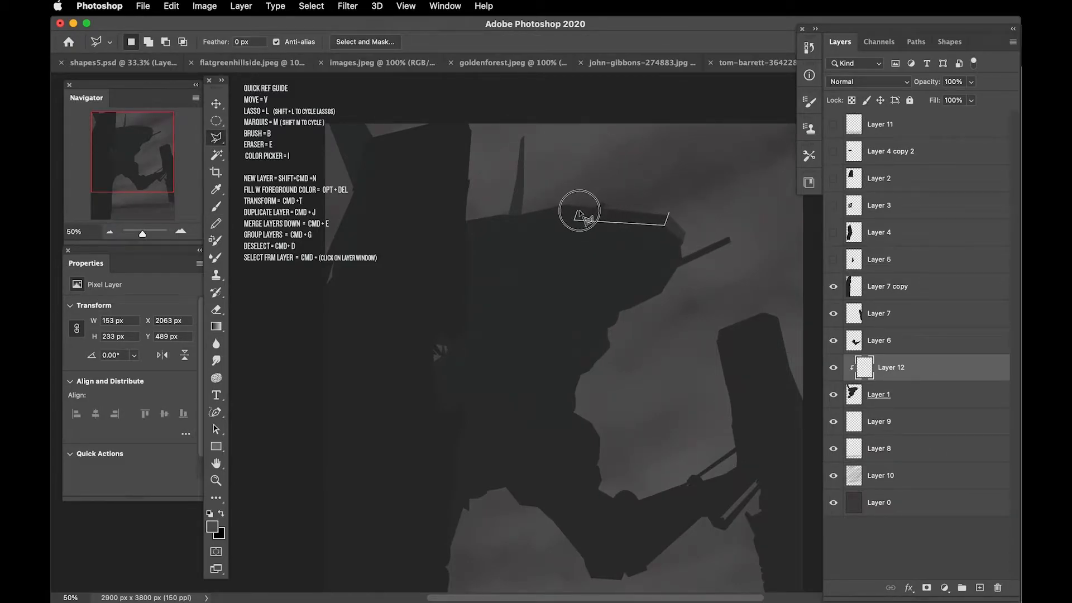
click(564, 203)
double_click(593, 184)
key(b)
key(Return)
key(bracketright)
key(bracketright)
key(bracketright)
key(bracketright)
key(bracketright)
key(bracketright)
key(bracketright)
drag(629, 210, 583, 168)
key(super+d)
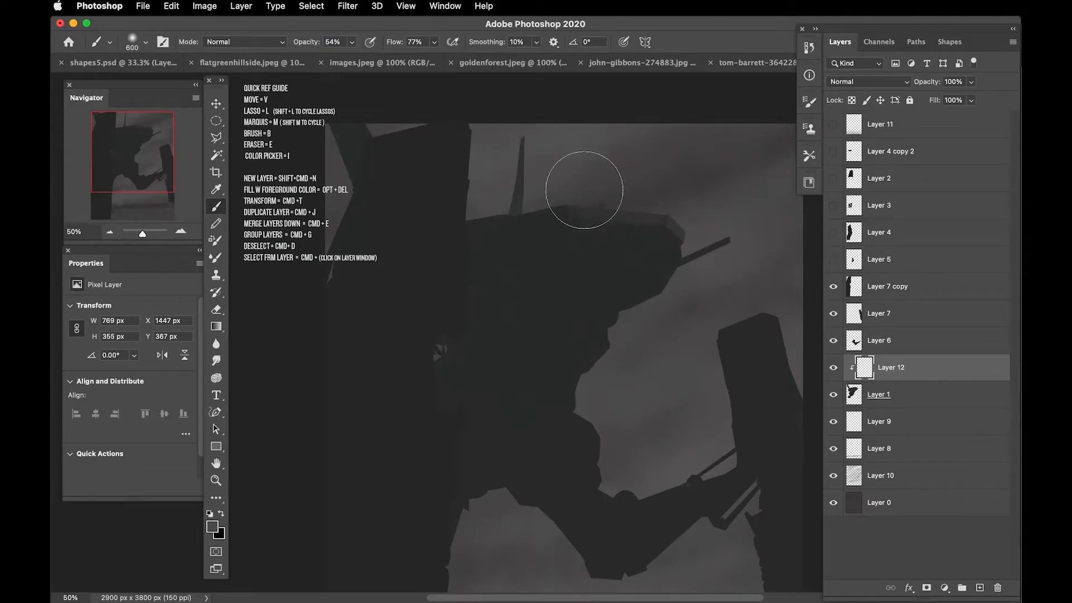
Step: Select a further patch beside the large shape's upper facet with the polygonal lasso and shade it on Layer 12
key(l)
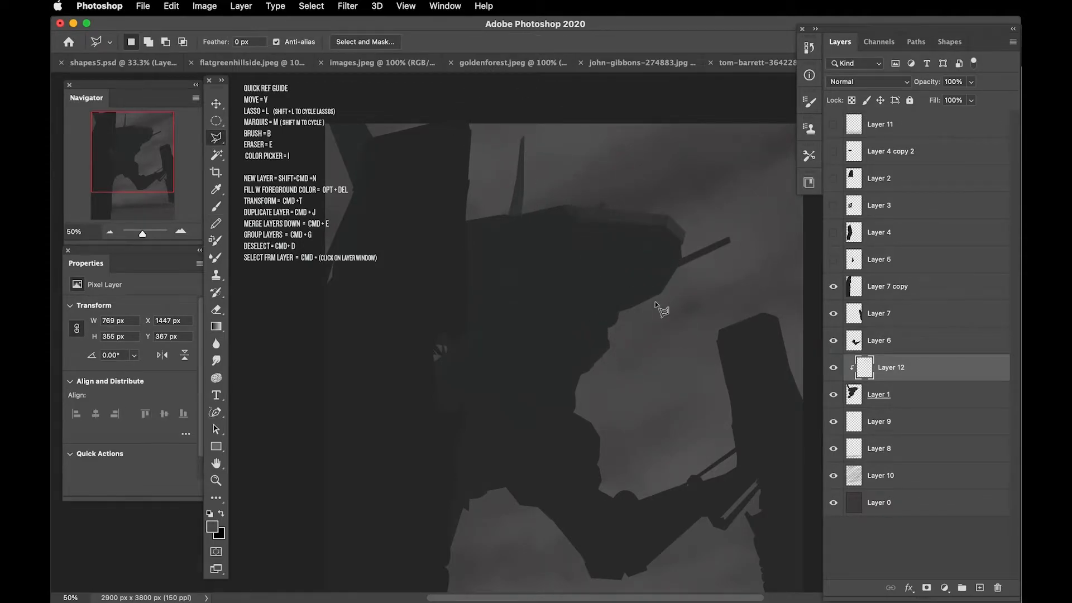
scroll(649, 218, left, 3)
double_click(602, 235)
click(612, 210)
key(super+d)
scroll(491, 239, right, 5)
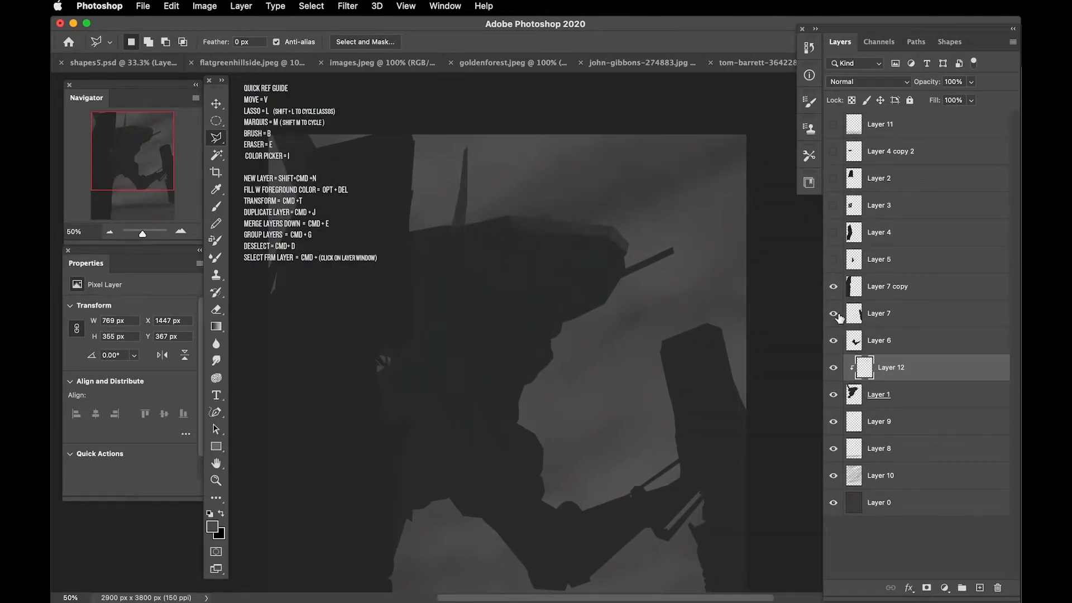
Step: Paint a lighter facet at the top right edge of the leaning right pillar on a new layer clipped to Layer 7
click(848, 318)
click(980, 588)
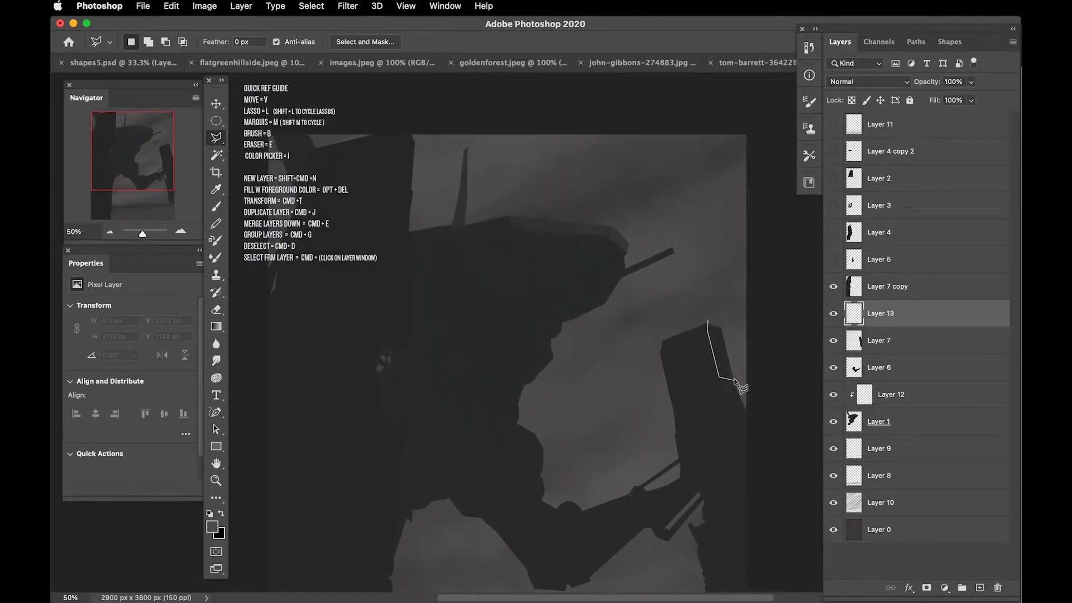
double_click(723, 317)
key(b)
key(super+alt+g)
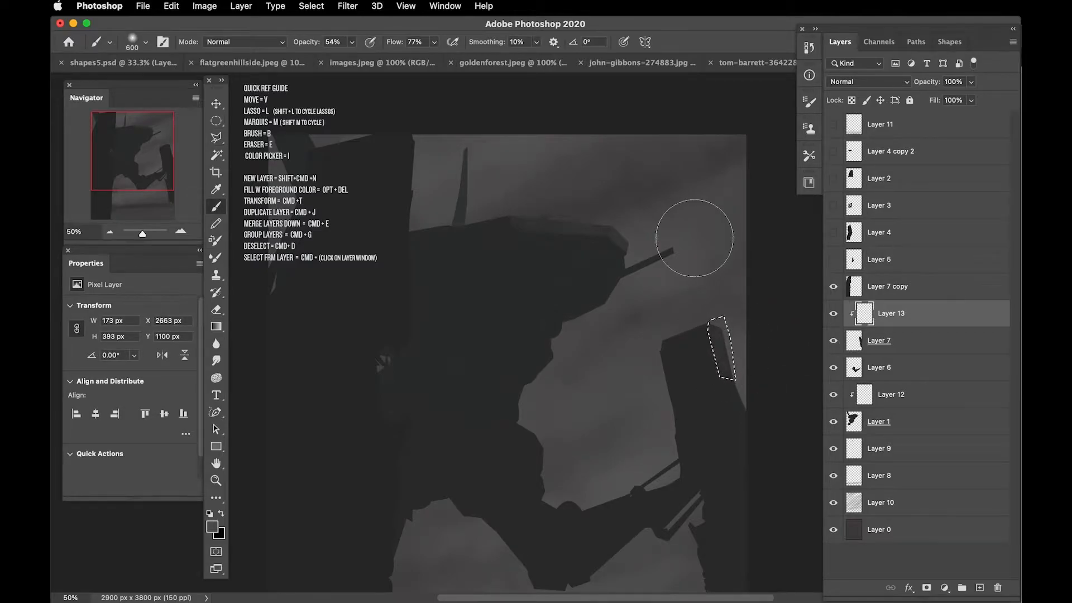
key(super+d)
Step: Paint a second lighter facet further down the right pillar's outer edge on Layer 13 inside a polygonal selection
key(l)
click(735, 380)
click(774, 447)
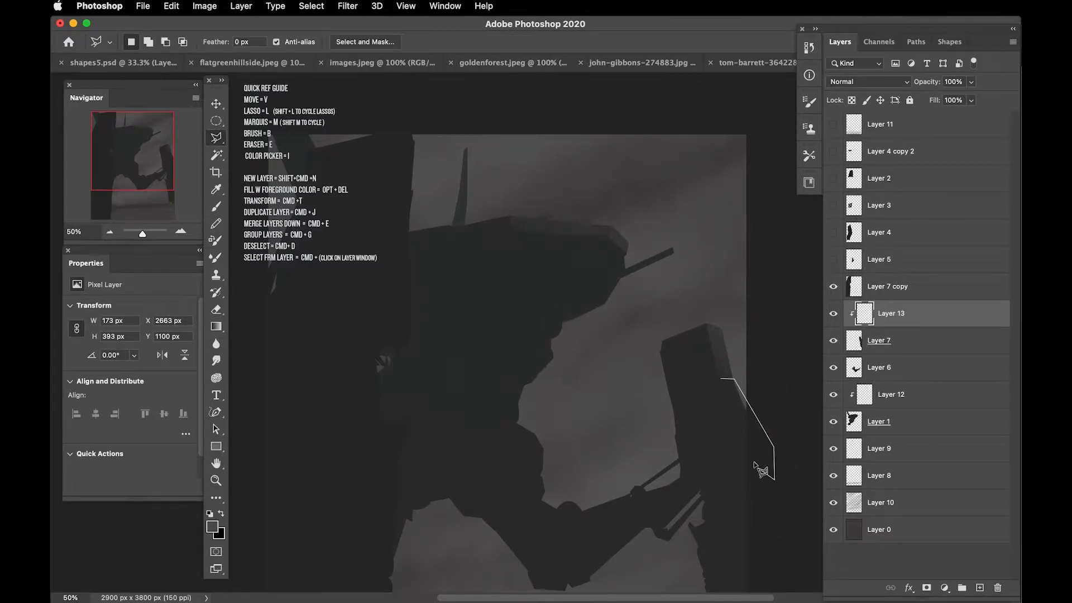
double_click(723, 409)
key(b)
drag(668, 291, 669, 260)
Step: Fill small lasso selections on Layer 7 with the sampled dark grey to build up the joint between the arm and the right pillar
key(l)
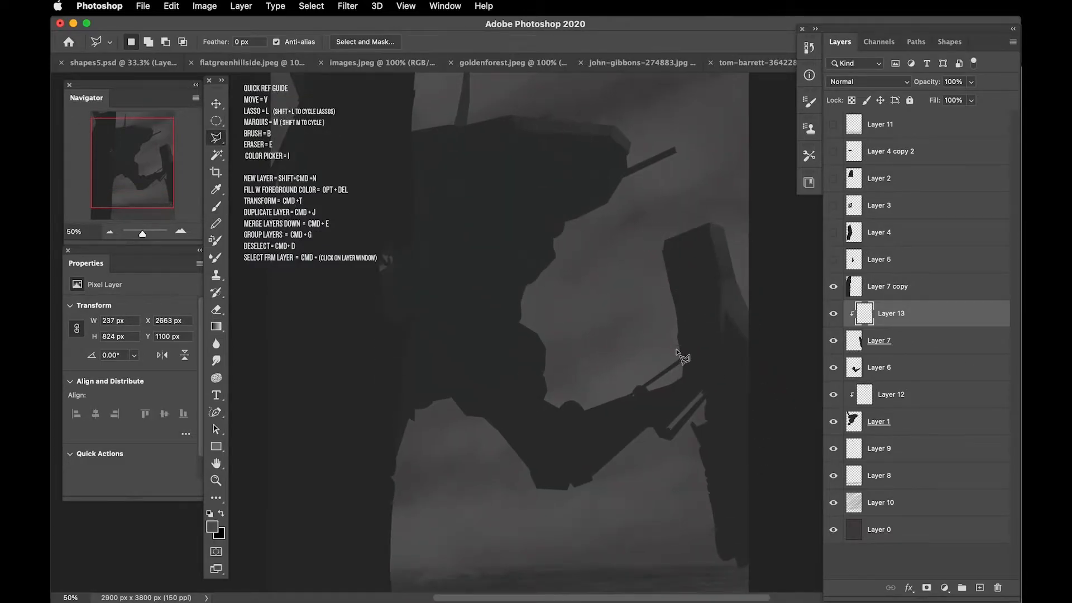
click(887, 341)
mouse_move(659, 391)
mouse_down()
mouse_move(692, 370)
mouse_move(676, 378)
mouse_up()
key(i)
key(l)
key(alt+Delete)
key(super+d)
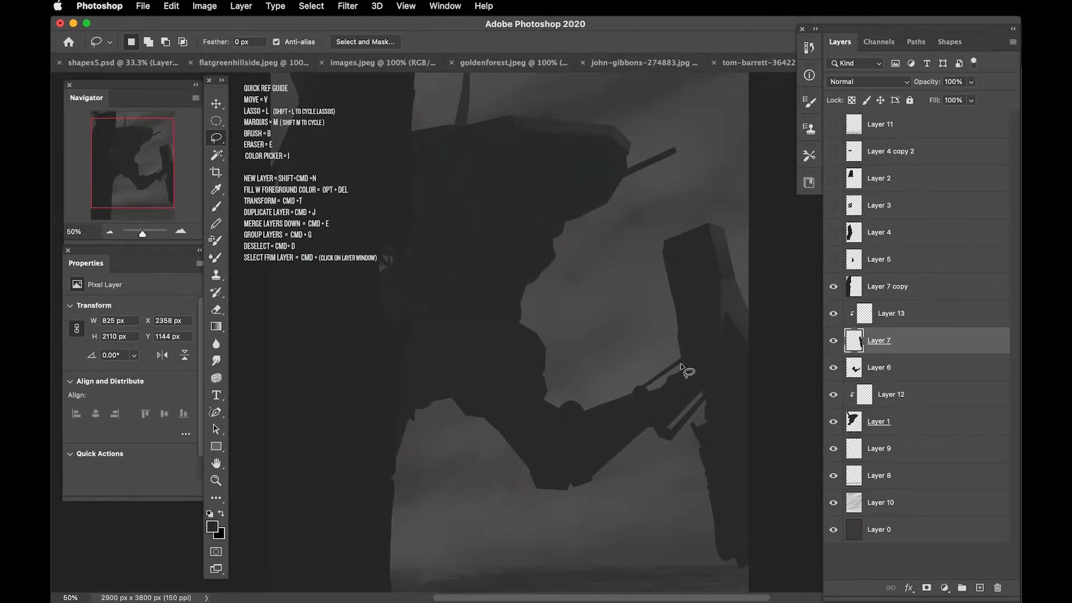
drag(682, 360, 682, 362)
key(alt+Delete)
key(super+d)
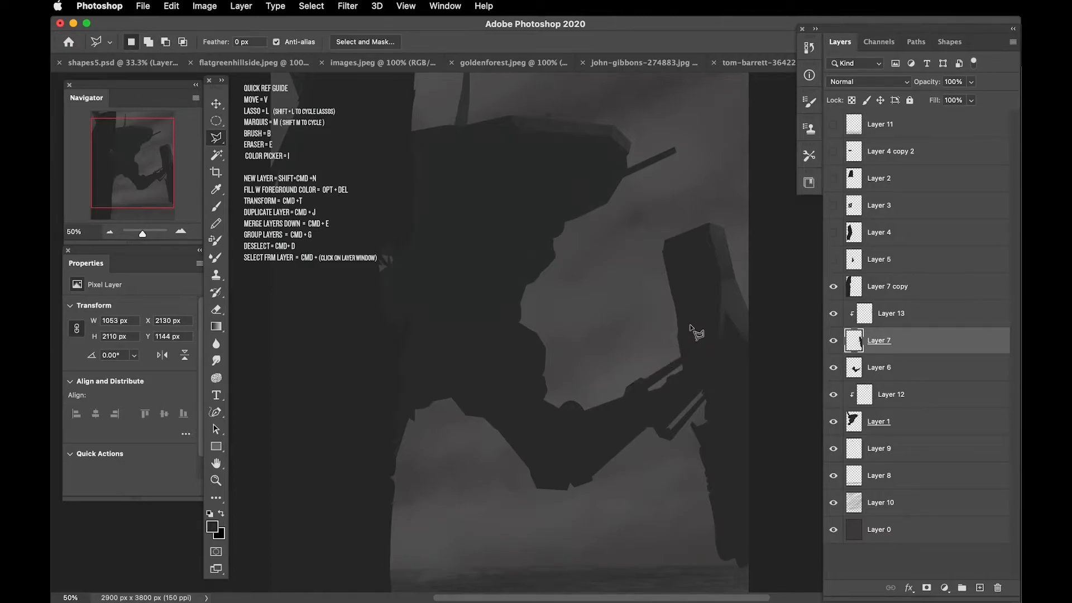
Step: Add a thin slanted bar and a small round joint along the arm's upper edge by filling selections on Layer 7
drag(578, 409, 569, 415)
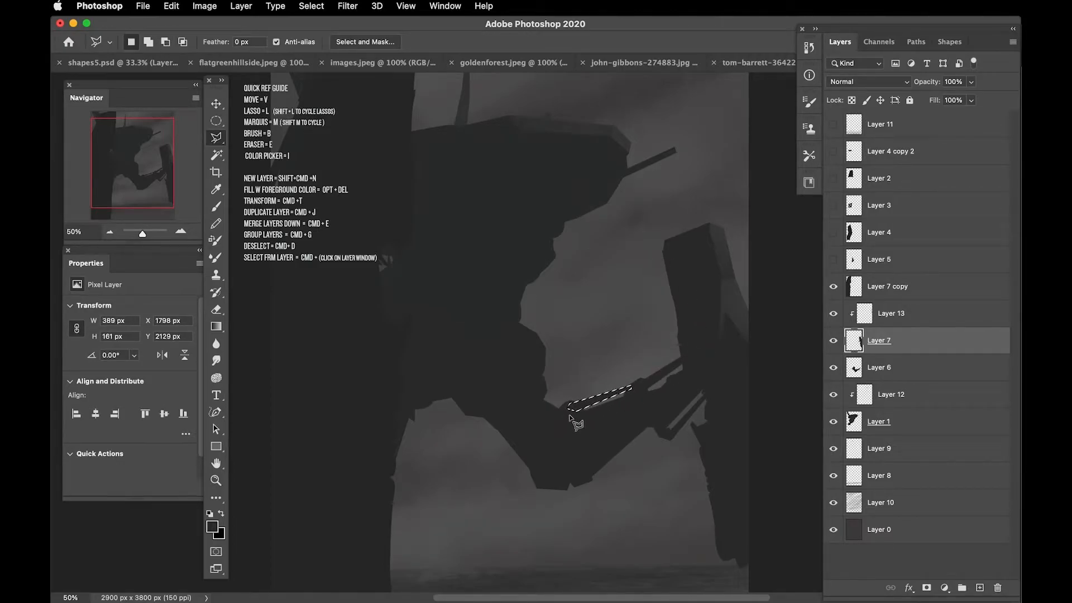
key(m)
drag(653, 409, 623, 375)
drag(634, 399, 623, 398)
drag(620, 398, 626, 409)
key(alt+Delete)
key(super+d)
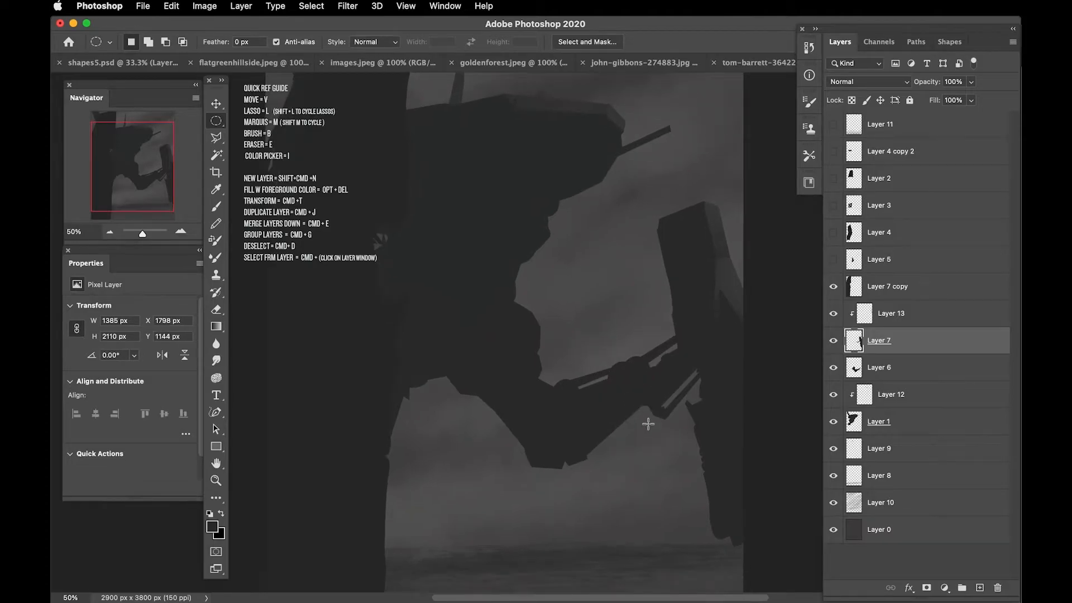
Step: Fill a polygonal selection on Layer 1 with sampled dark grey to extend the large shape's lower edge beside the left pillar
key(l)
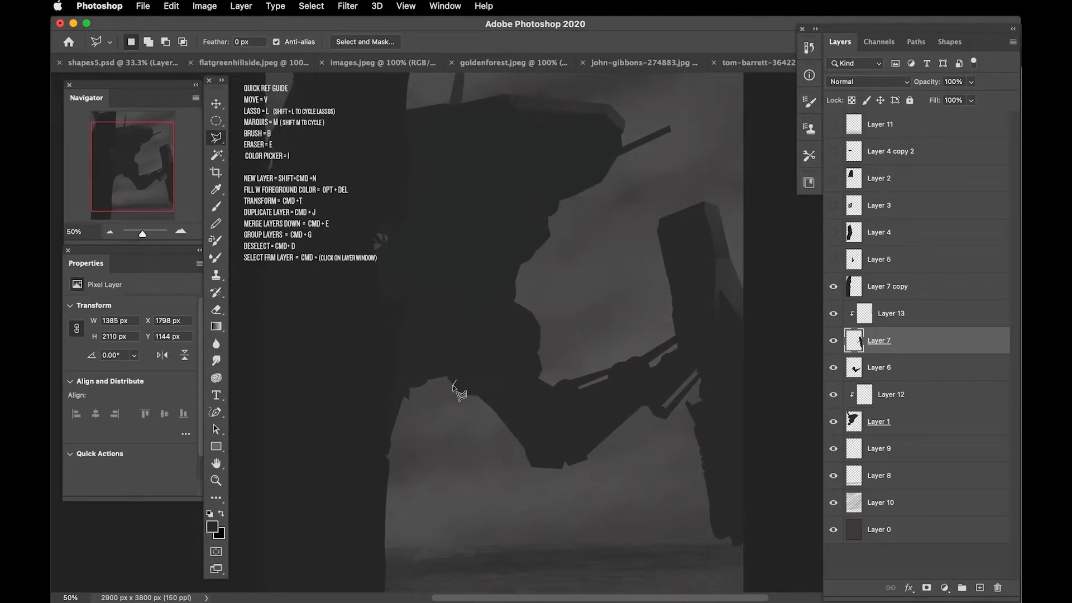
click(858, 423)
key(i)
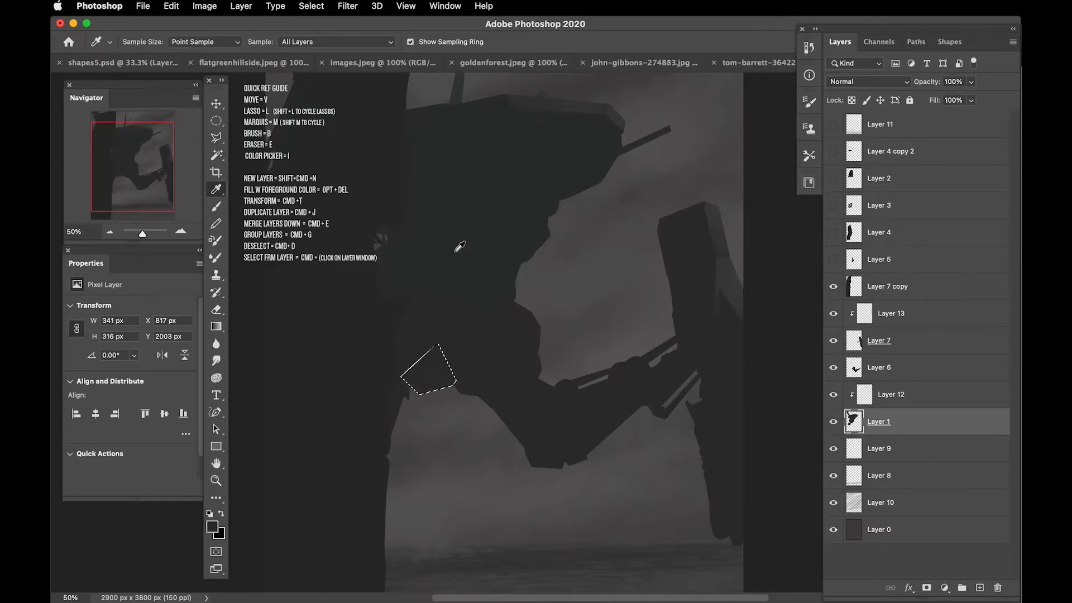
Step: Shade the upper face of the left pillar inside a polygonal selection on a new layer clipped to Layer 7 copy
key(super+minus)
click(860, 286)
click(980, 587)
key(l)
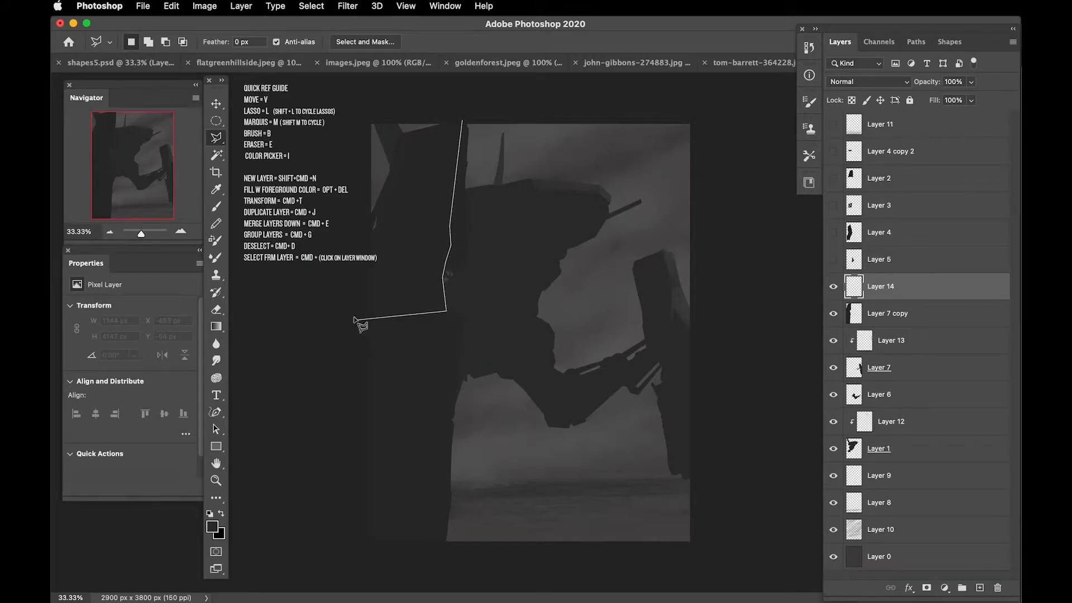
click(400, 118)
key(b)
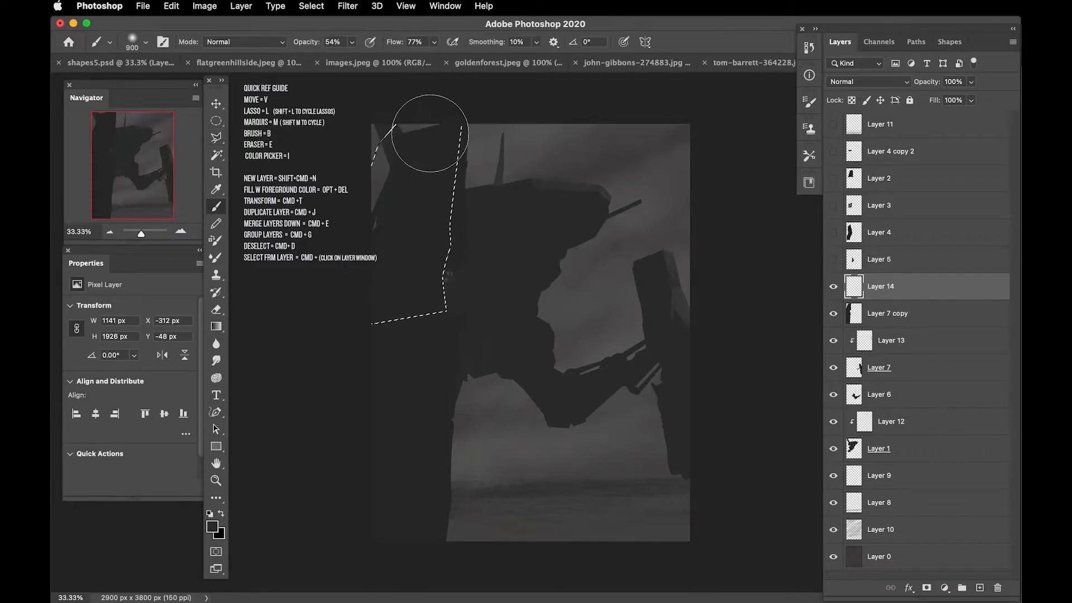
key(super+minus)
alt+click(865, 301)
key(super+d)
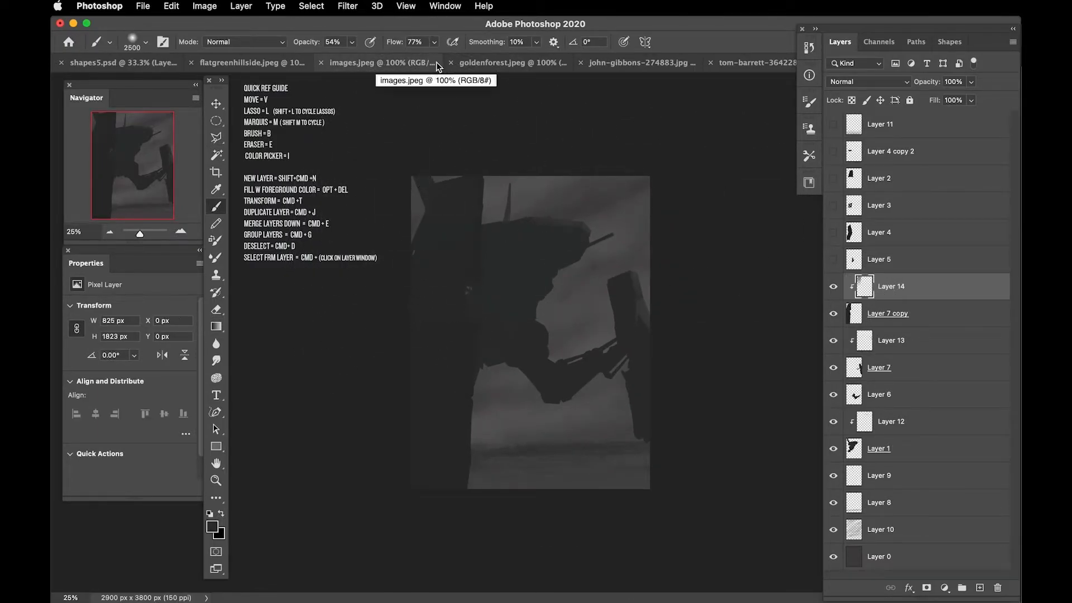
Step: Paint a lighter side facet down the left pillar's right edge on Layer 14, using grey sampled from the right pillar's facet
key(super+plus)
key(l)
click(463, 122)
double_click(475, 149)
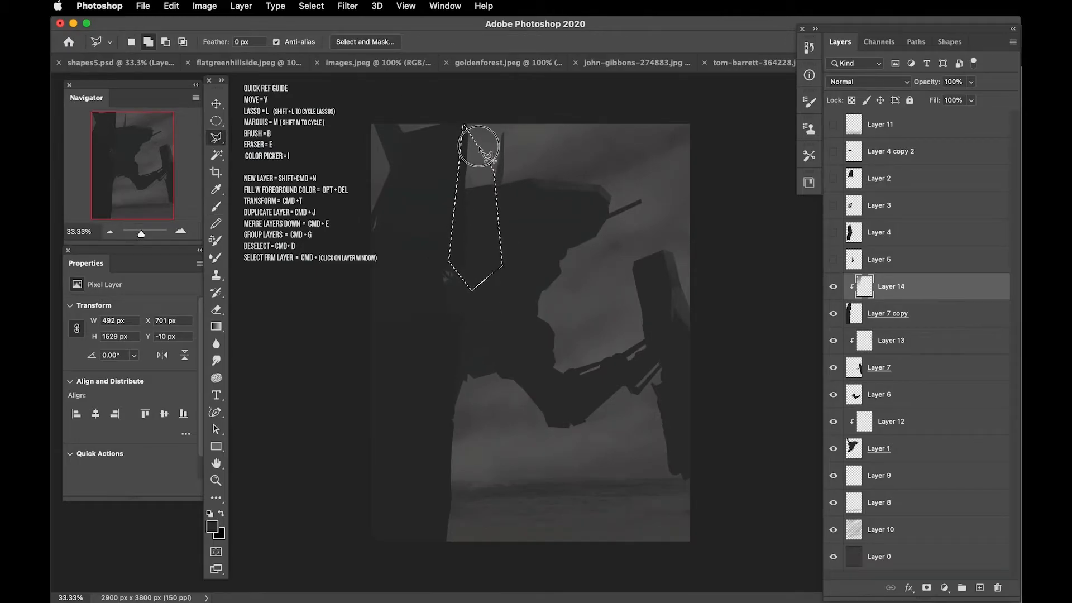
key(b)
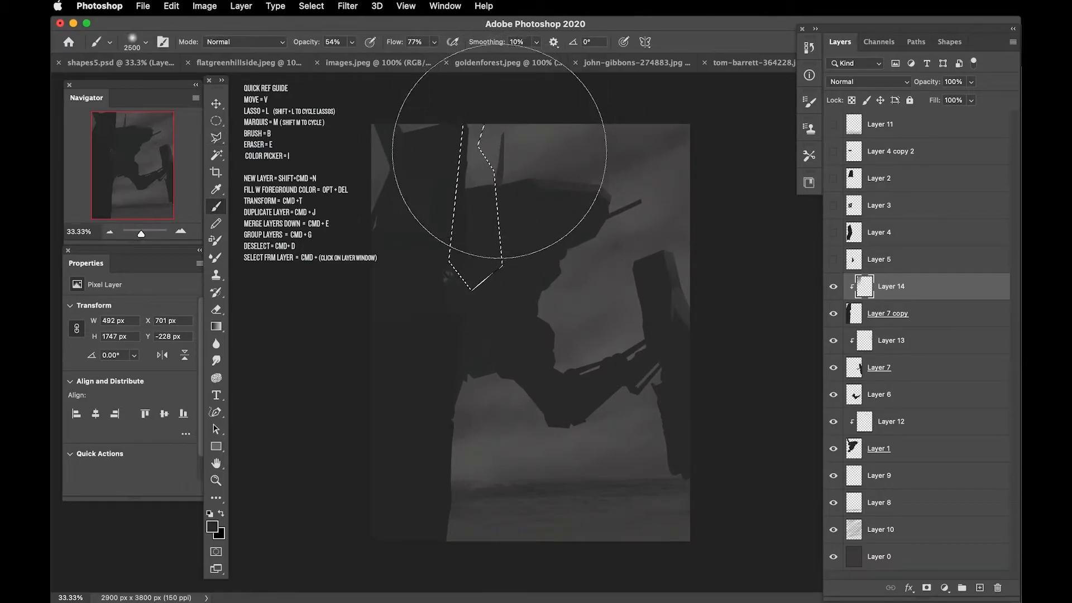
alt+click(663, 304)
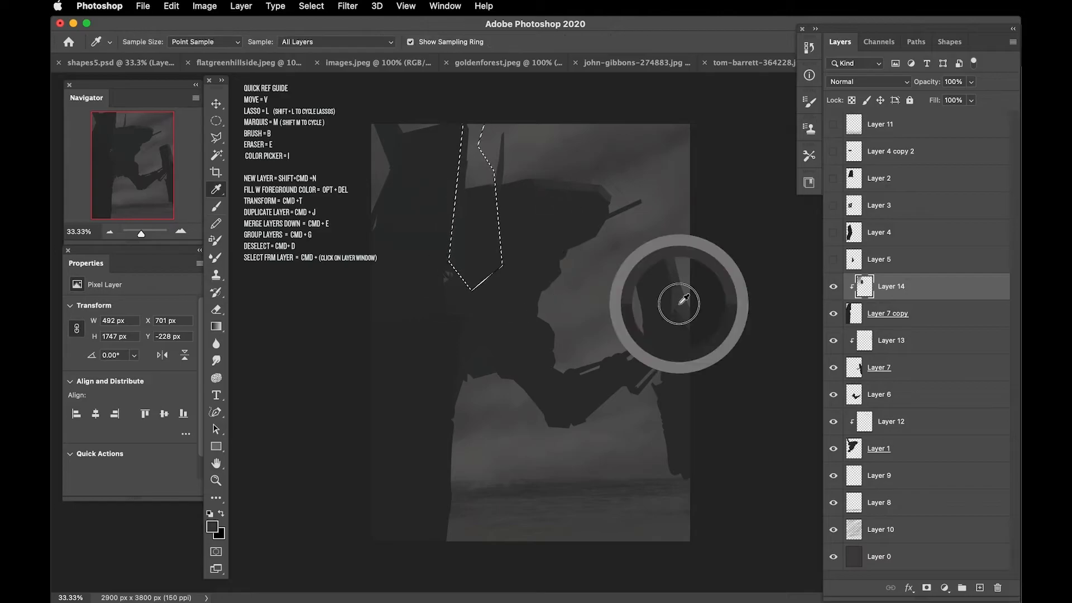
key(super+d)
Step: Draw a narrow elliptical selection of about 108 × 346 px on the central shape and add a new layer for it above Layer 5
key(l)
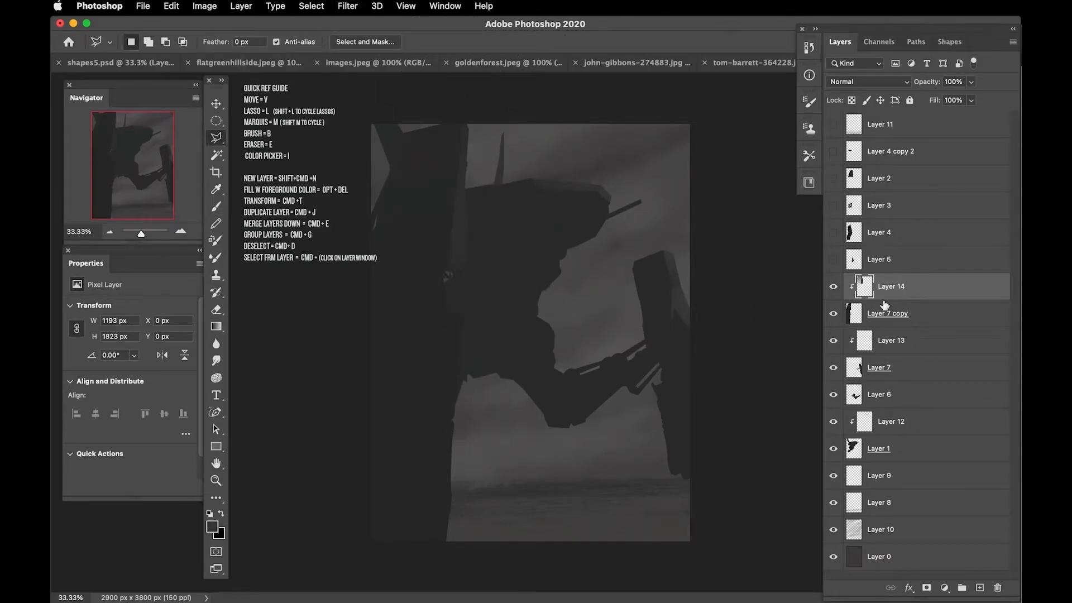
click(918, 422)
key(m)
drag(519, 311, 532, 349)
key(b)
key(super+shift+alt+n)
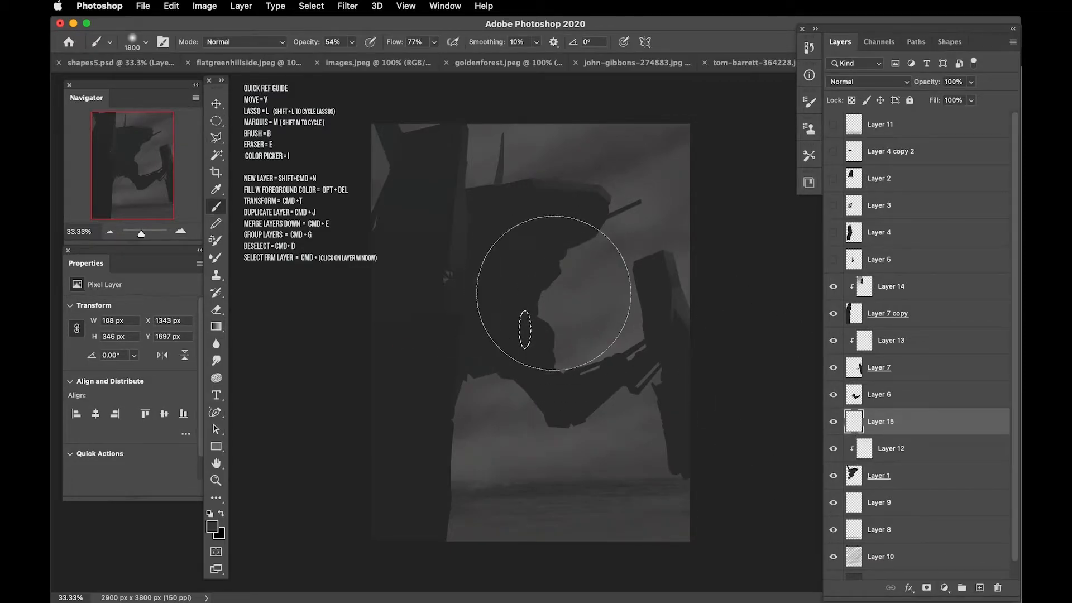
drag(855, 423, 855, 257)
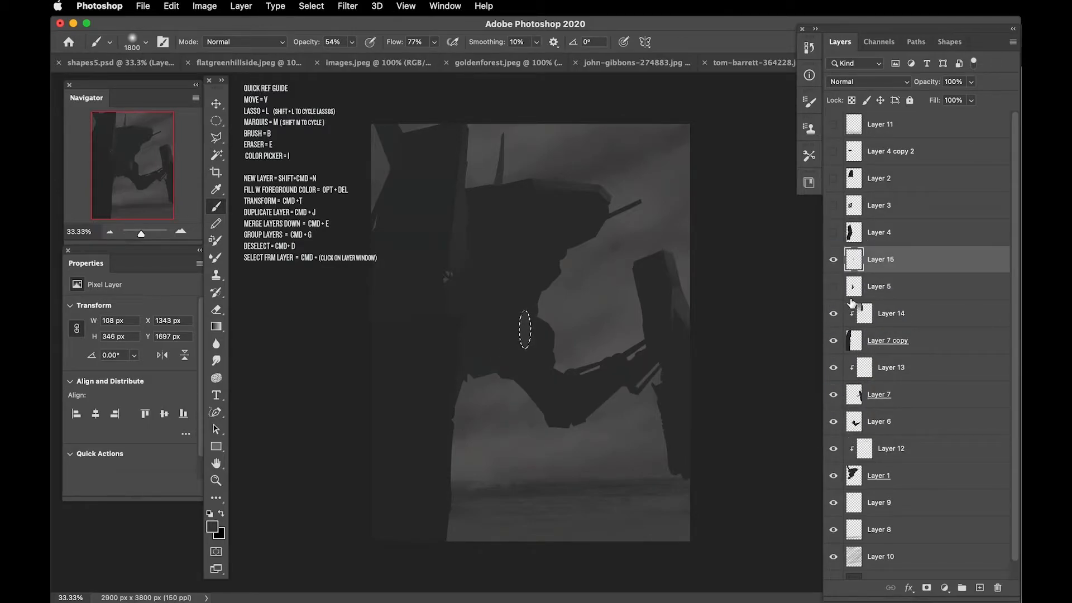
Step: Transform the lighter ellipse on Layer 15 to about 175 × 387 px and position it near the central shape's right edge
key(v)
drag(491, 330, 508, 337)
key(super+t)
drag(491, 250, 498, 251)
key(Return)
key(b)
key(v)
mouse_move(513, 323)
mouse_down()
mouse_move(505, 309)
mouse_move(531, 326)
mouse_up()
key(l)
key(b)
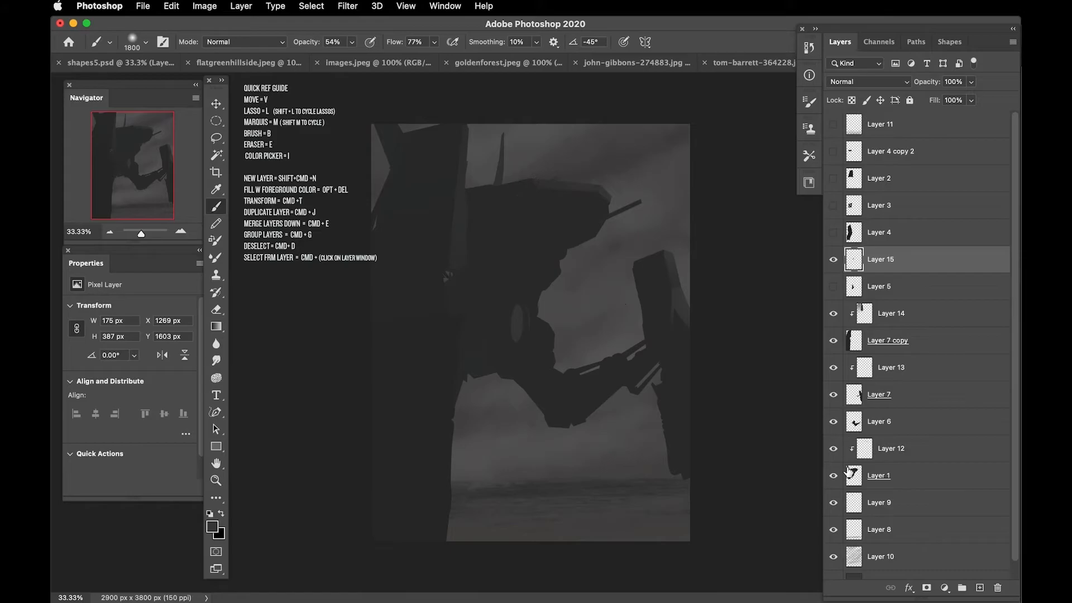
Step: Fill a polygonal selection on Layer 6 with sampled dark grey to extend the arm's lower edge toward the left pillar
click(879, 421)
key(l)
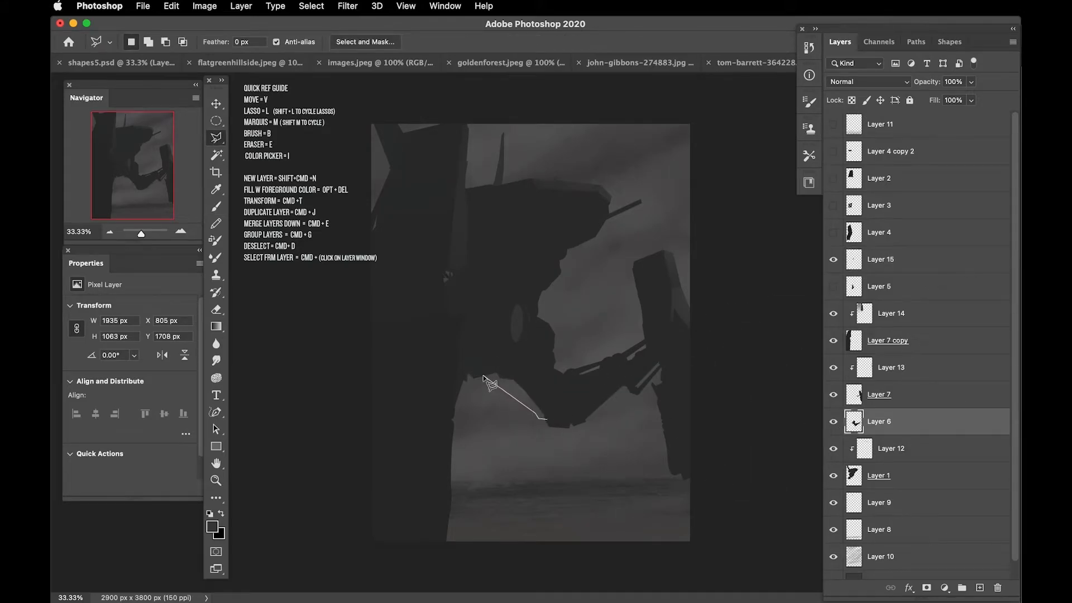
double_click(512, 364)
key(i)
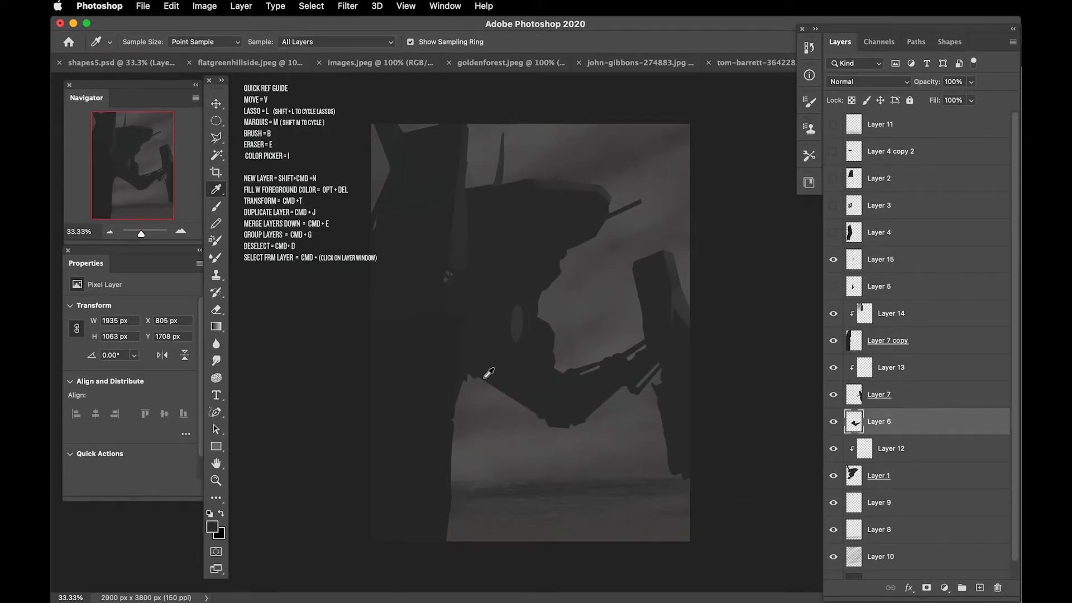
key(l)
key(super+d)
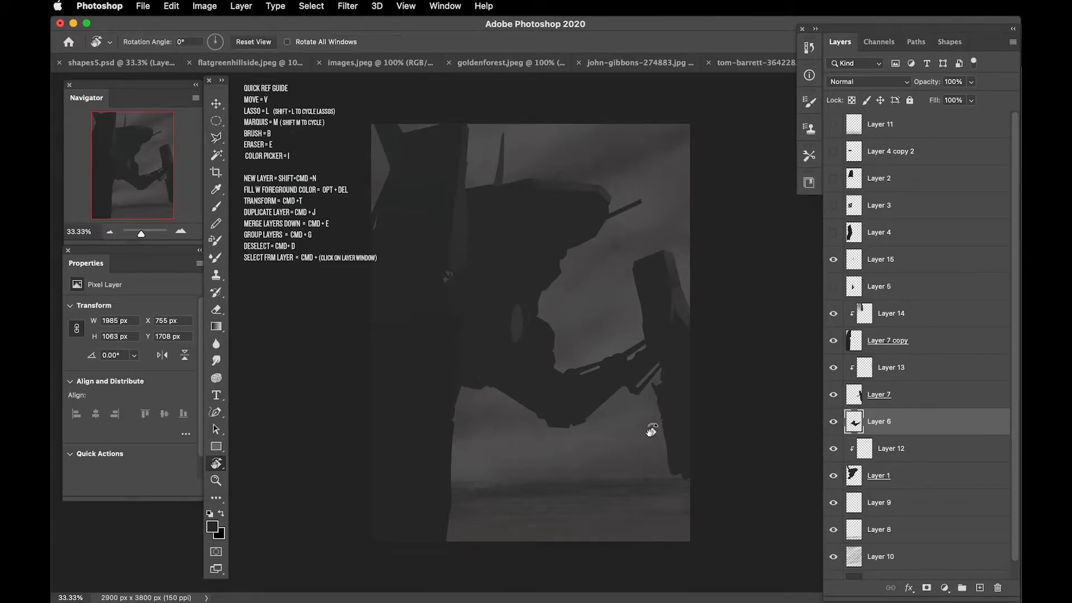
Step: Draw a freehand selection of about 2900 × 689 px along the image's lower edge for the foreground ground
key(r)
drag(647, 435, 590, 230)
key(shift+l)
key(shift+l)
drag(724, 332, 620, 146)
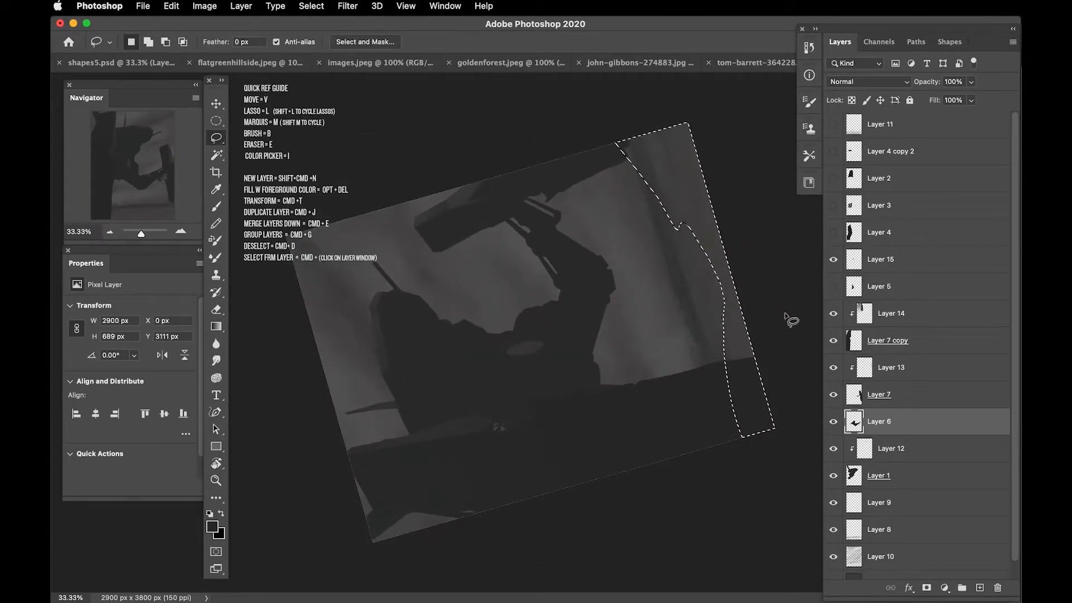
Step: Add a new layer above Layer 9, fill the ground selection with the dark grey foreground color, and deselect
click(977, 505)
scroll(971, 538, down, 1)
key(Delete)
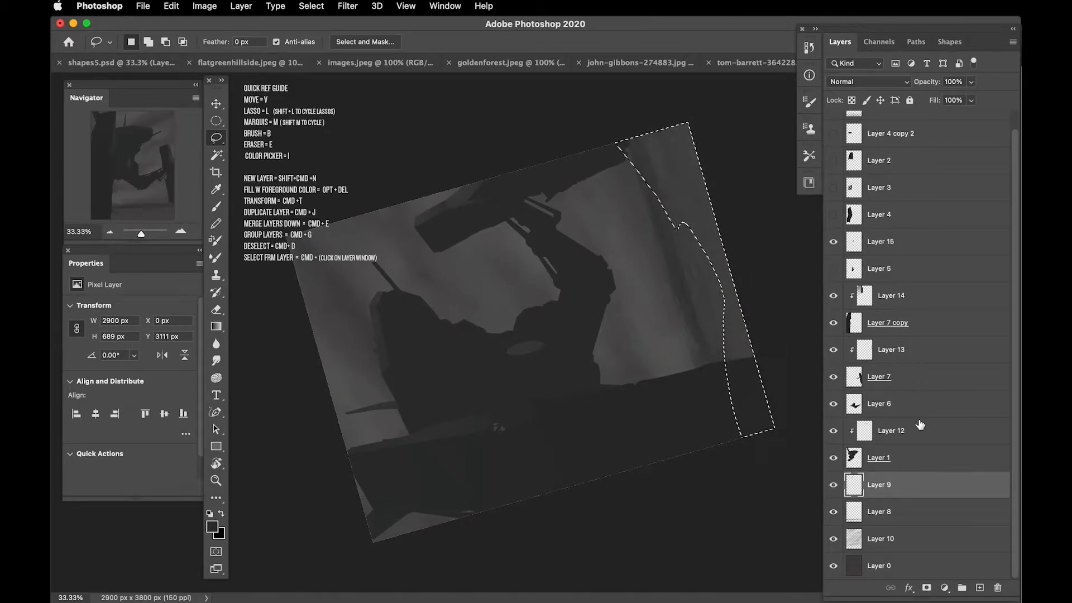
click(980, 587)
key(alt+BackSpace)
key(super+d)
Step: Adjust the tone of the foreground ground on Layer 16 with Levels
key(r)
drag(631, 446, 376, 427)
key(super+l)
drag(710, 383, 748, 383)
click(845, 258)
Step: Adjust the blending options of Layer 16 and lower its opacity to 50%
double_click(949, 493)
drag(933, 407, 486, 132)
drag(584, 397, 715, 408)
click(870, 162)
Step: Apply a Gaussian Blur with a radius of about 3.9 pixels to the ground on Layer 16
click(348, 6)
mouse_move(469, 157)
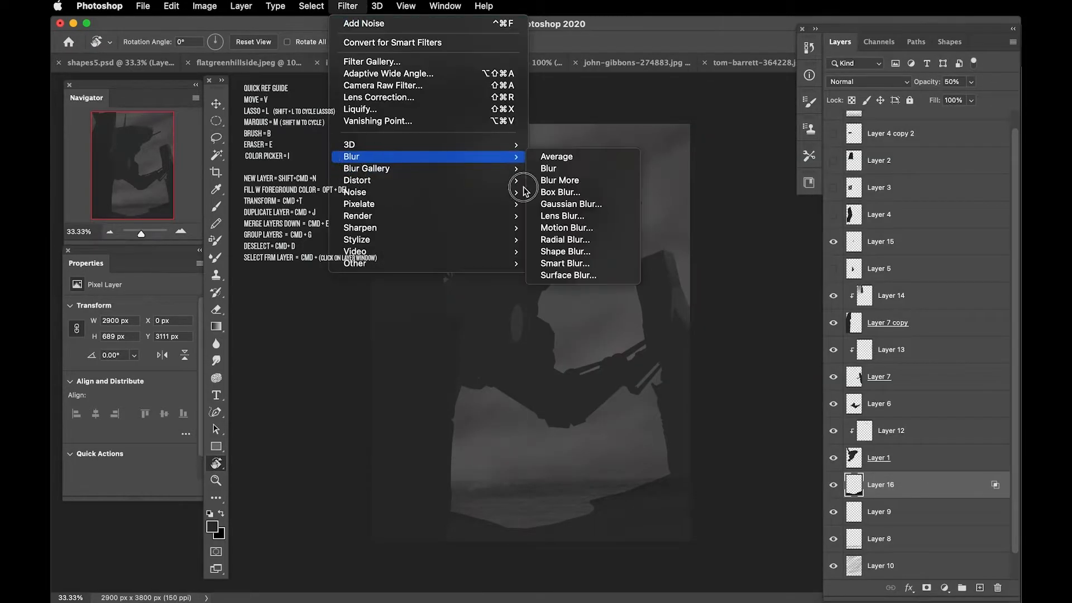
click(570, 204)
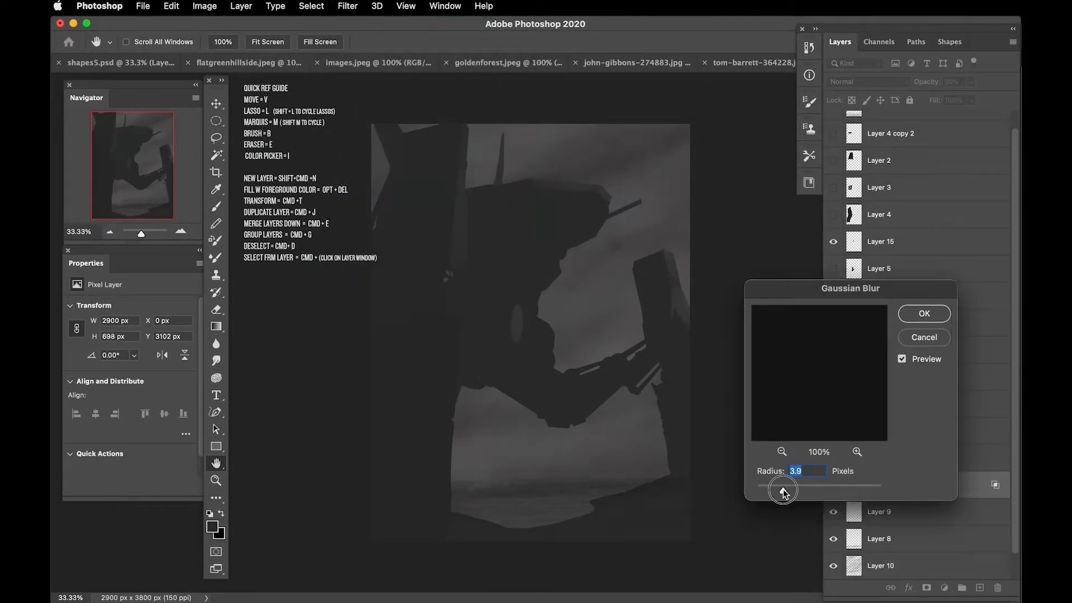
key(Return)
Step: Transform the ground on Layer 16 to about 715 px high and reduce the layer's opacity to 36%
key(super+t)
drag(531, 464, 531, 463)
key(Return)
drag(925, 83, 915, 88)
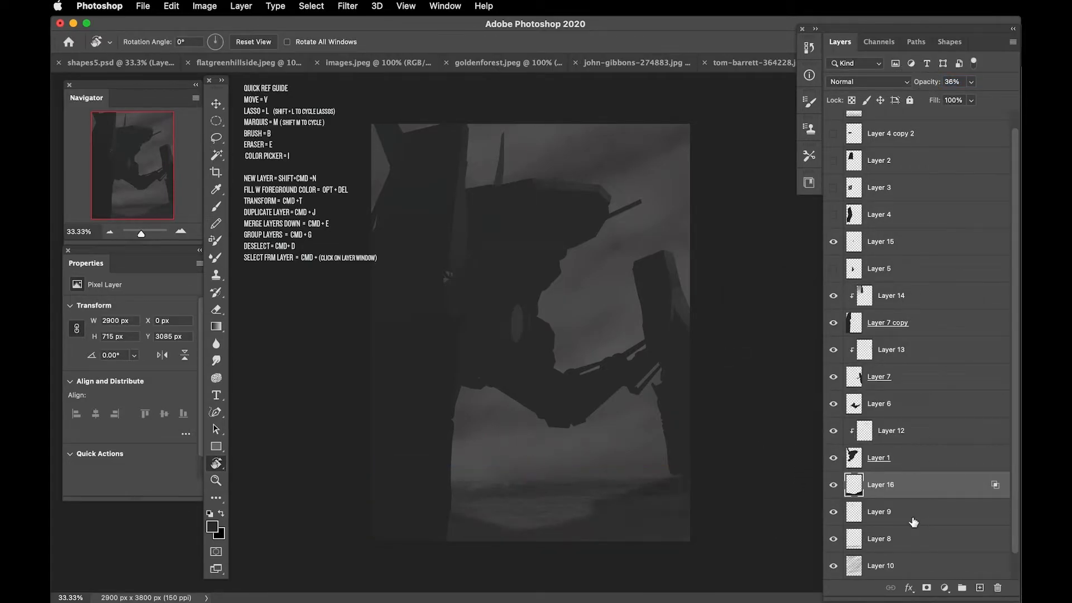
Step: Select Layer 8 and move its contents slightly upward in the water area
scroll(903, 422, down, 2)
click(832, 511)
click(833, 512)
click(849, 509)
key(v)
drag(536, 507, 525, 484)
Step: Duplicate Layer 8 and transform the copy to about 2167 × 207 px near the horizon
key(super+j)
key(super+t)
key(super+minus)
drag(639, 416, 569, 411)
key(Return)
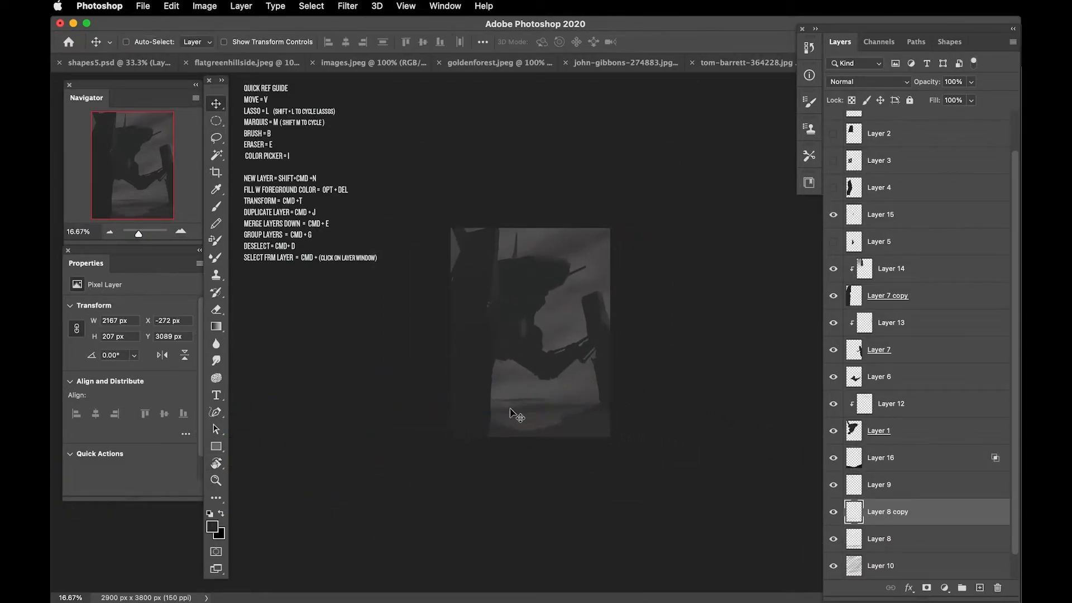
Step: Stretch the Layer 8 copy to about 4635 px wide and reduce its opacity
key(super+plus)
key(super+t)
drag(462, 438, 359, 438)
key(Return)
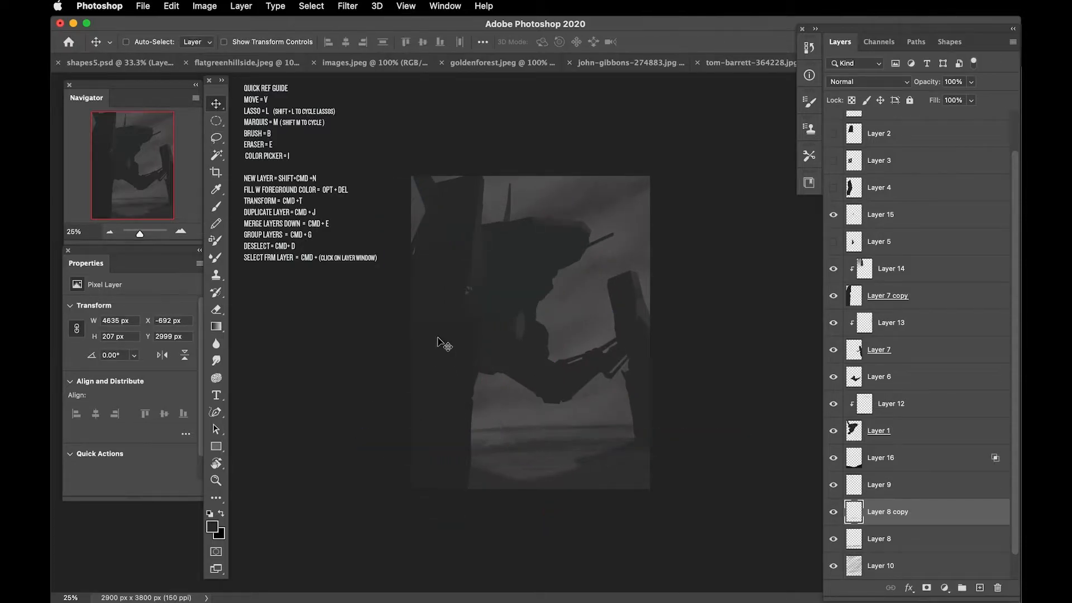
drag(900, 85, 896, 85)
Step: Distort the stretched Layer 8 copy by shifting its side points upward
key(super+t)
right_click(489, 432)
click(519, 538)
drag(354, 431, 363, 400)
drag(481, 425, 479, 410)
drag(354, 425, 350, 395)
double_click(526, 426)
Step: Position a second copy of Layer 8 at about X 603 px, Y 2892 px and set its opacity to 19%
key(super+t)
right_click(519, 426)
key(Escape)
key(Escape)
key(super+t)
right_click(524, 428)
key(Escape)
drag(520, 429, 613, 426)
key(Return)
drag(581, 430, 629, 426)
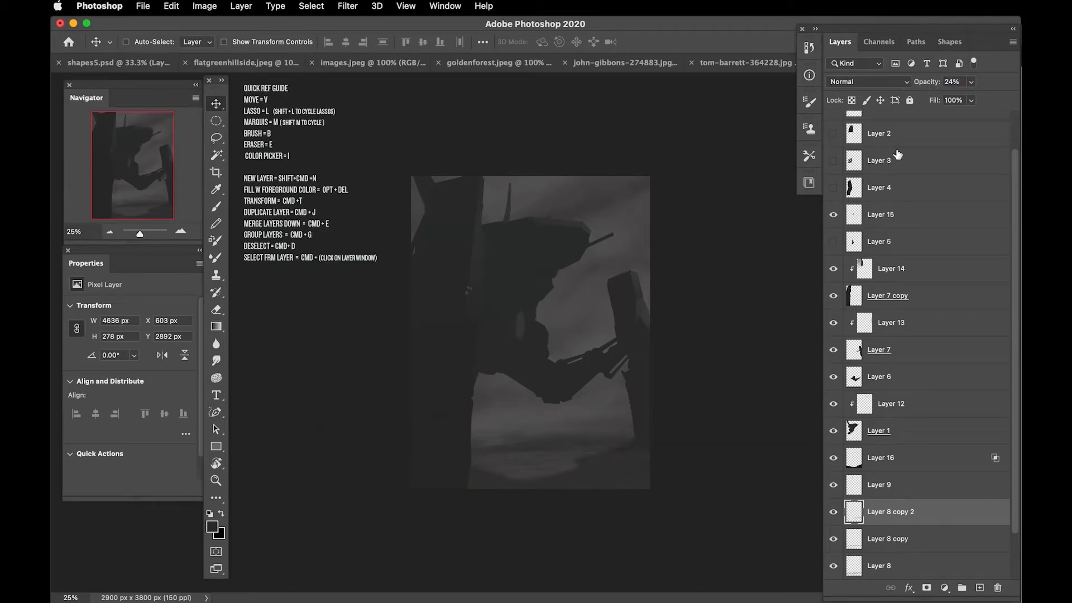
scroll(1013, 393, down, 1)
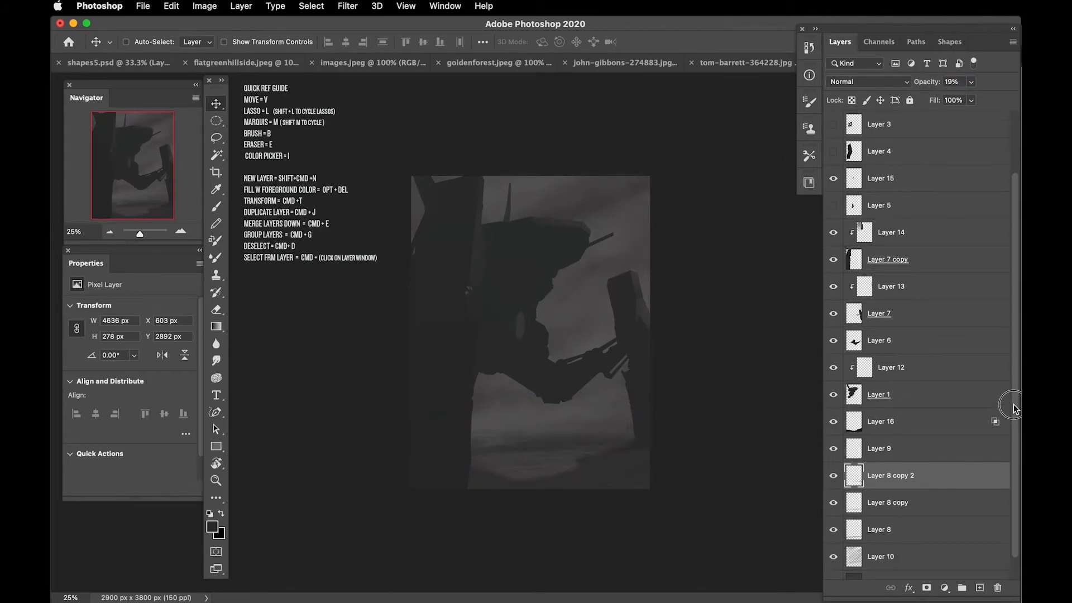
Step: Add a lighter polygonal facet down the lower part of the left pillar on Layer 14
click(892, 261)
key(l)
key(super+equal)
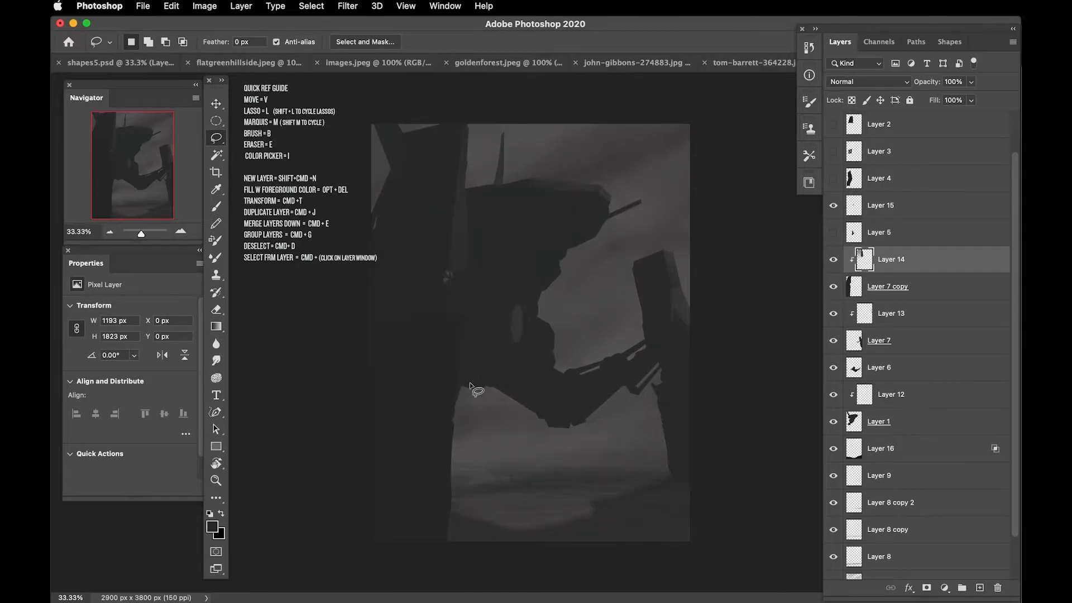
drag(454, 316, 457, 323)
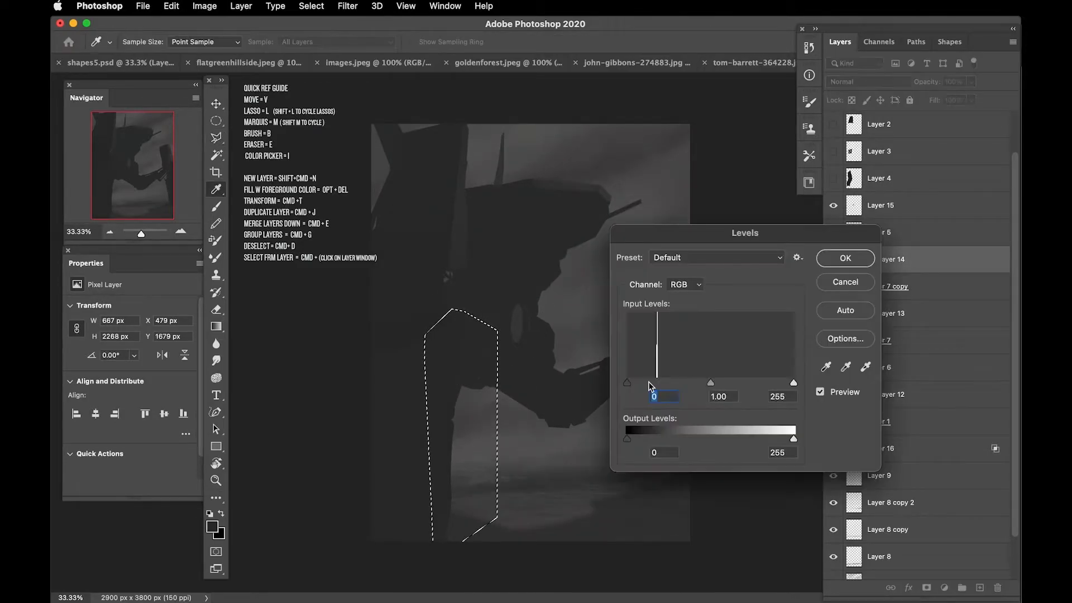
drag(651, 385, 706, 380)
key(Return)
key(super+d)
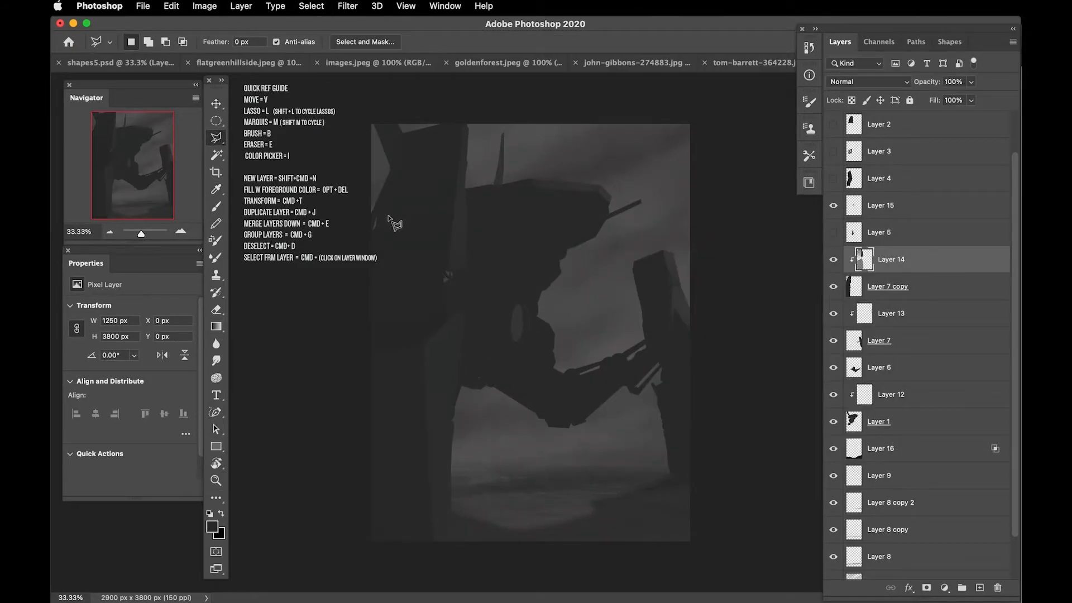
Step: Outline polygonal areas on the left pillar's front face and brush subtle shading into them on Layer 14
double_click(425, 349)
key(i)
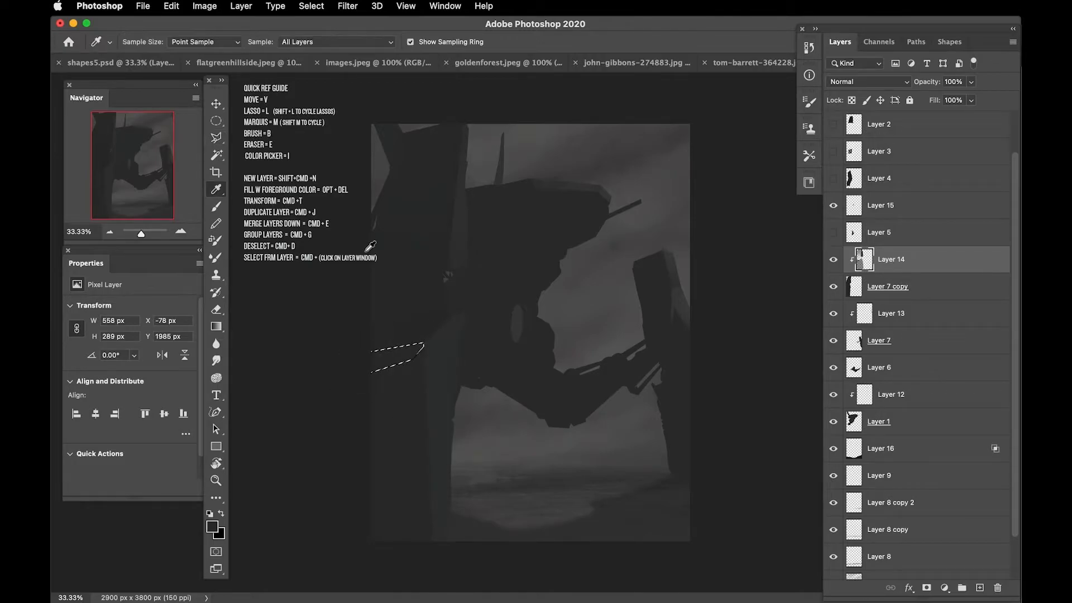
key(l)
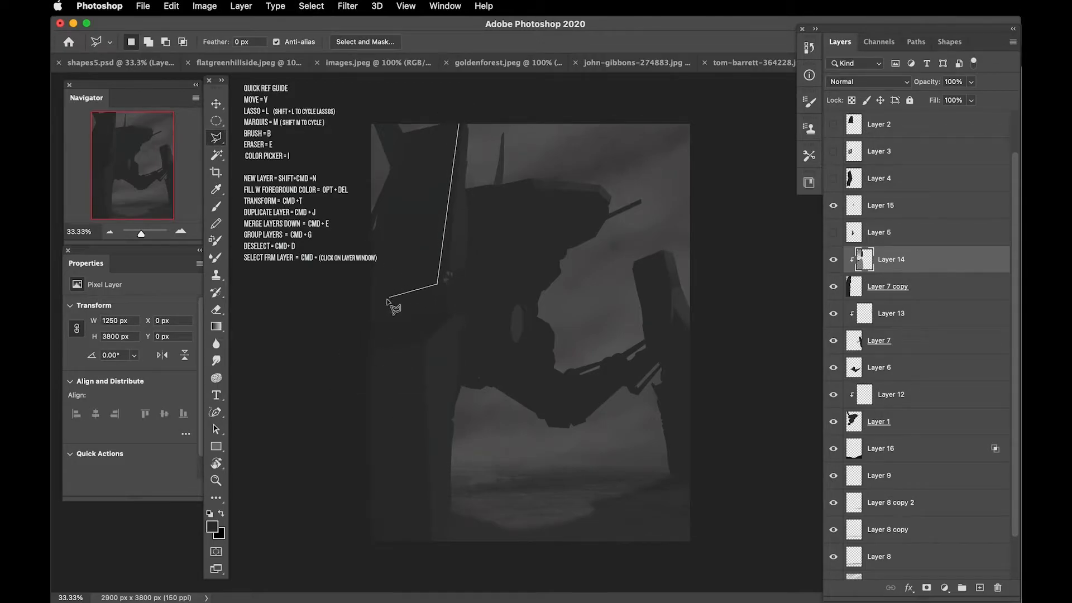
double_click(408, 132)
key(b)
drag(403, 137, 398, 246)
key(super+d)
Step: Lasso the small jagged detail at the left pillar's joint on Layer 7 copy and clear it
click(856, 288)
key(l)
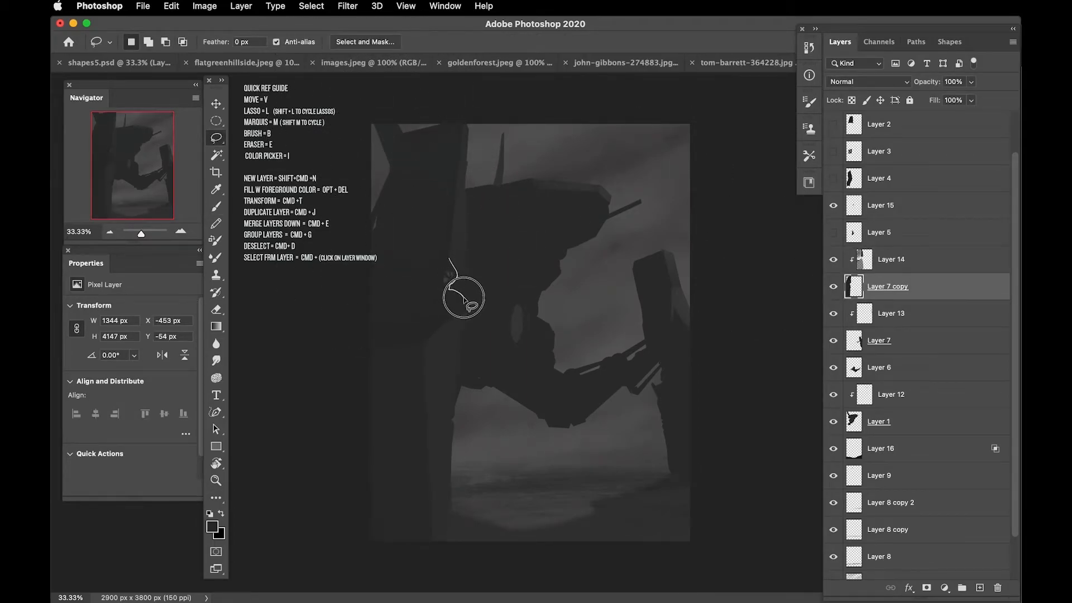
drag(459, 334, 447, 262)
key(o)
key(super+d)
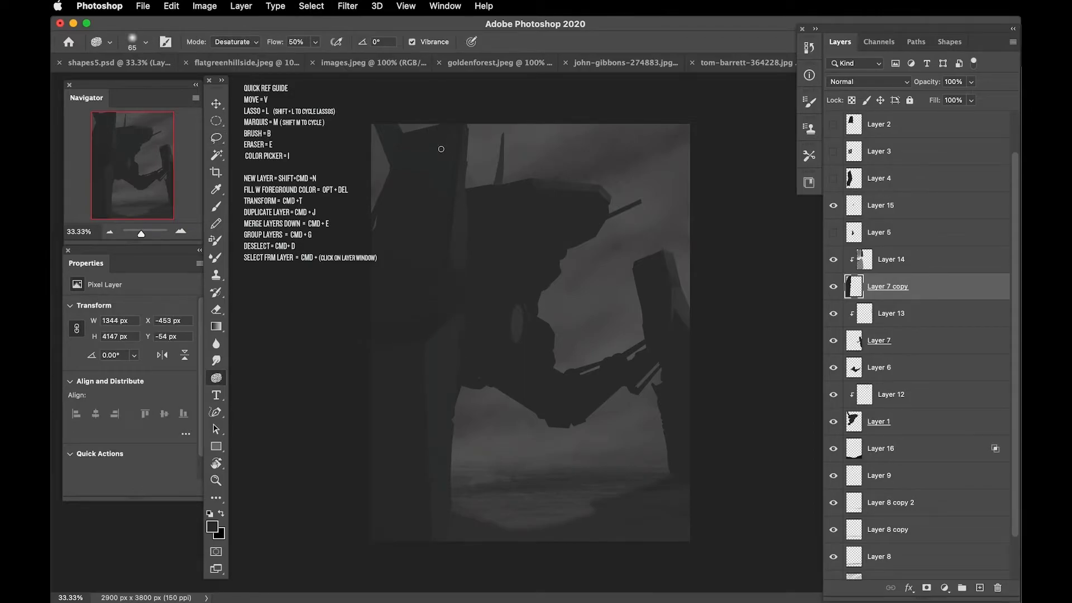
Step: Draw adjoining polygonal window selections on the front of the head with Layer 12 active
click(864, 260)
key(b)
click(854, 286)
key(super+plus)
click(864, 395)
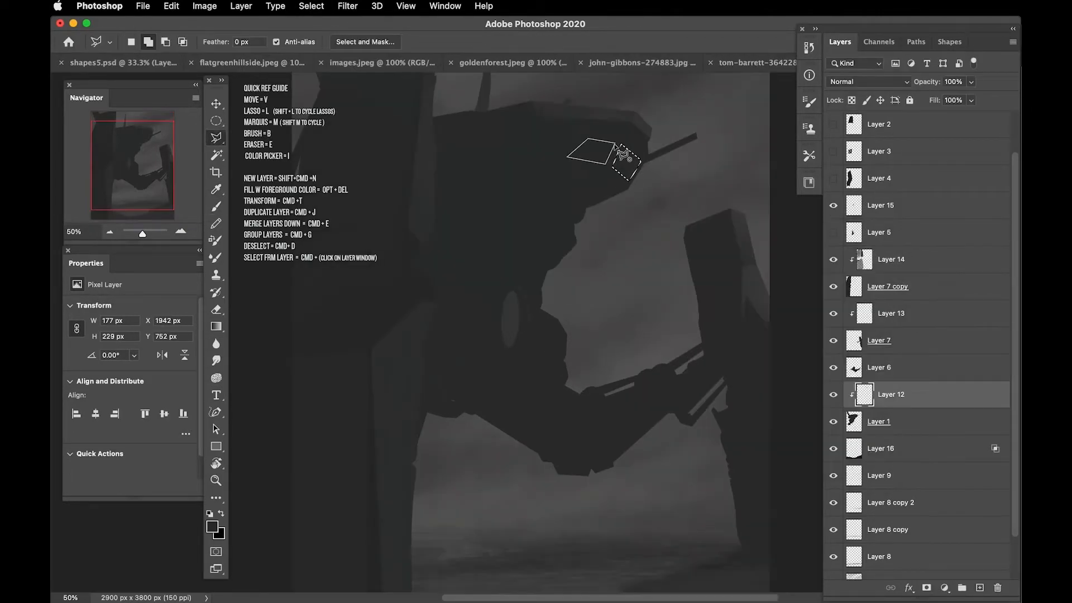
Step: Fill the window selections with light teal on a new layer and rename the layer window
key(super+shift+n)
key(alt+Delete)
key(v)
key(super+minus)
double_click(880, 395)
text(window)
Step: Add Layer 17 above Layer 14, outline a polygonal panel across the left pillar, and brush shading on Layer 12
click(833, 232)
key(super+shift+n)
key(l)
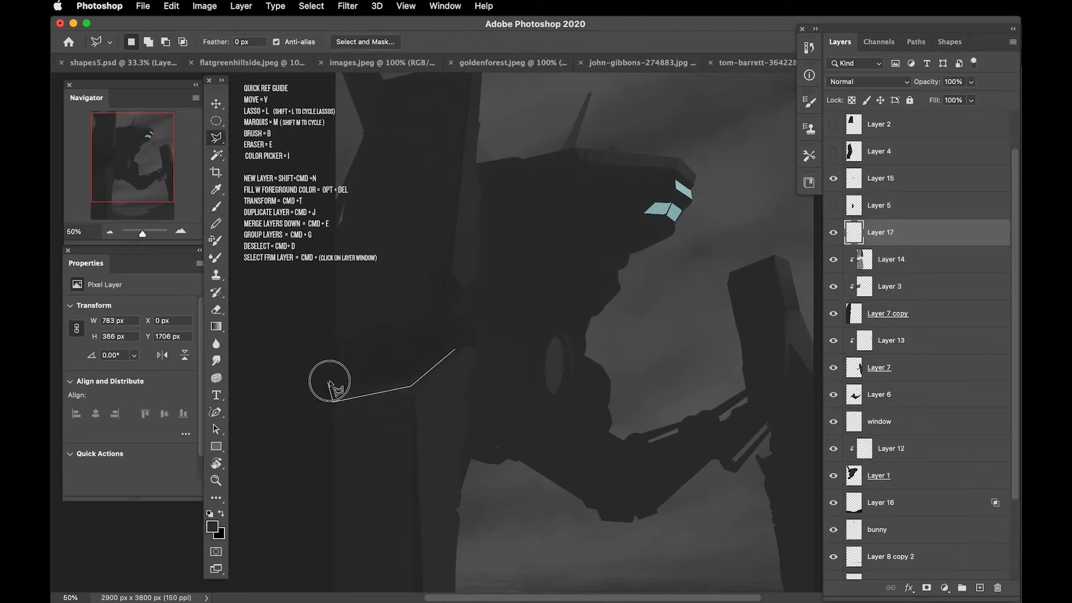
click(891, 448)
key(b)
Step: Add Layer 18 above Layer 15 and paint an orange glow on the central ellipse
click(880, 422)
key(l)
key(super+shift+n)
key(b)
Step: Brush a panel into a polygonal selection of about 111 × 166 px at the head's top edge on Layer 12
click(892, 474)
key(l)
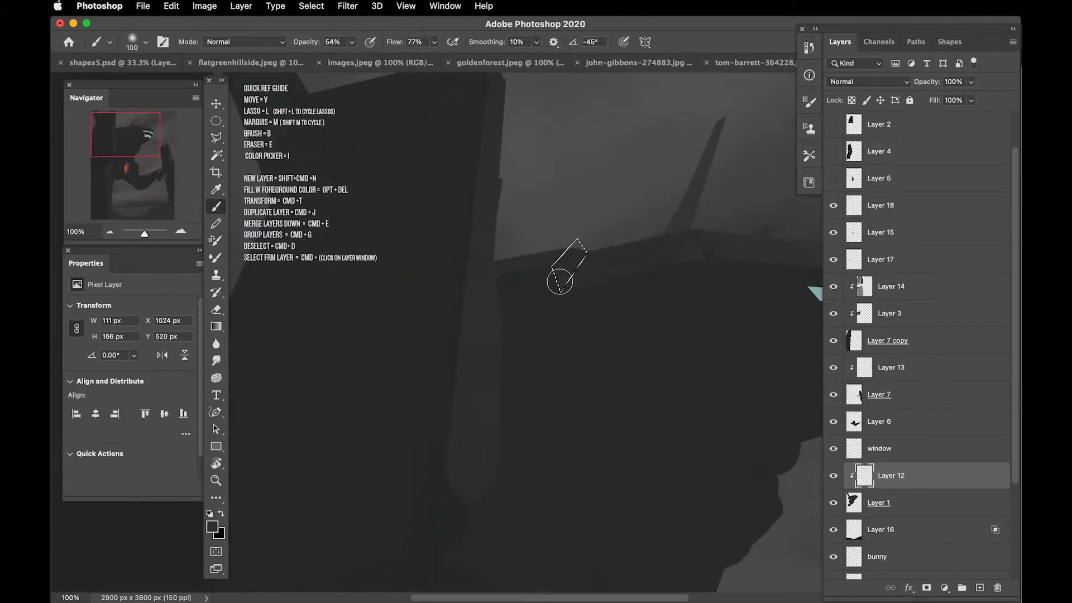
key(super+minus)
click(498, 316)
Step: Create a row of seven slanted slat shapes, about 419 × 317 px overall, below the head on Layer 12
click(891, 422)
scroll(916, 391, down, 5)
click(891, 350)
key(super+plus)
key(super+t)
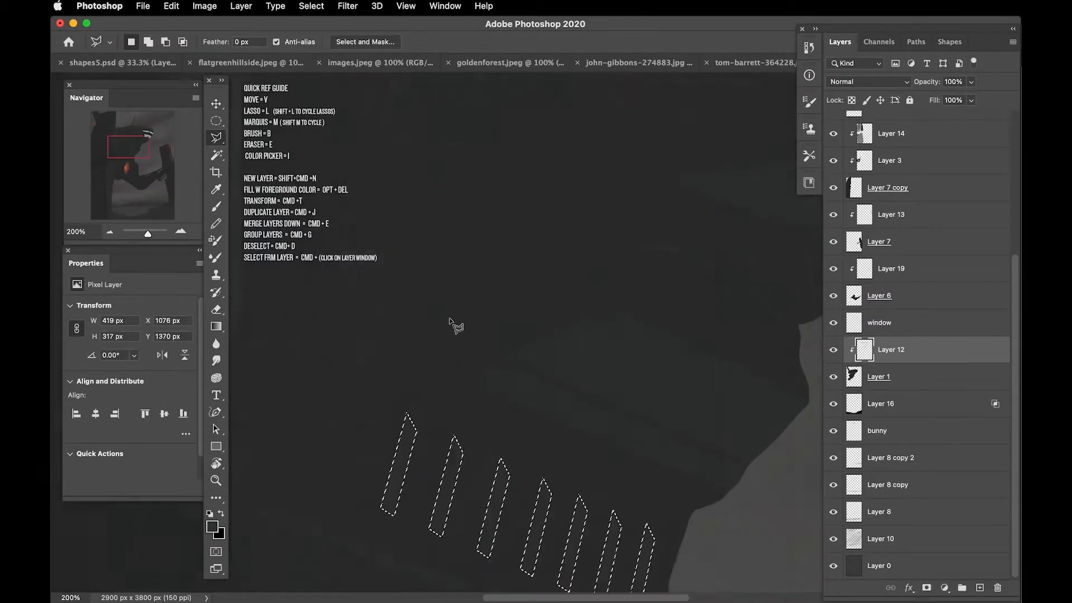
key(Return)
Step: Add a new clipped detail layer above Layer 12
key(super+minus)
click(891, 449)
key(super+minus)
click(891, 529)
key(super+shift+n)
Step: Select a slanted strip of about 459 × 205 px below the head on Layer 12 and adjust it with Levels
click(891, 484)
key(super+plus)
click(481, 206)
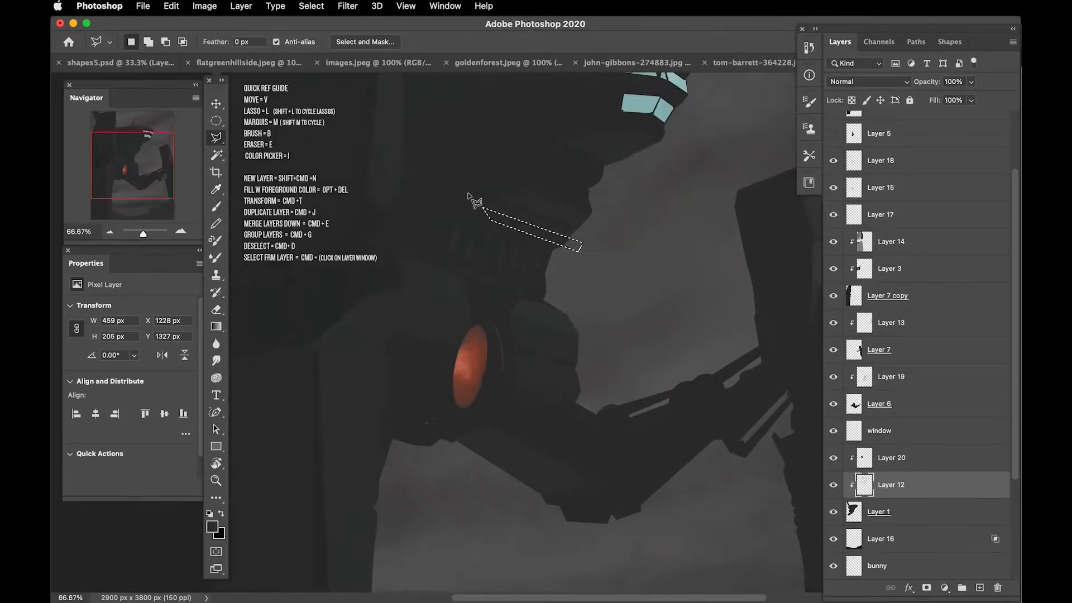
key(super+l)
drag(627, 383, 633, 384)
click(845, 258)
Step: Add Layer 21 clipped to Layer 7 copy and brush details onto the left pillar
key(super+minus)
key(super+shift+n)
click(891, 431)
key(b)
Step: Add Layer 23 above the highlights layer, brush a soft tone over the image, and set its opacity to 33%
key(super+plus)
scroll(916, 335, up, 5)
click(882, 233)
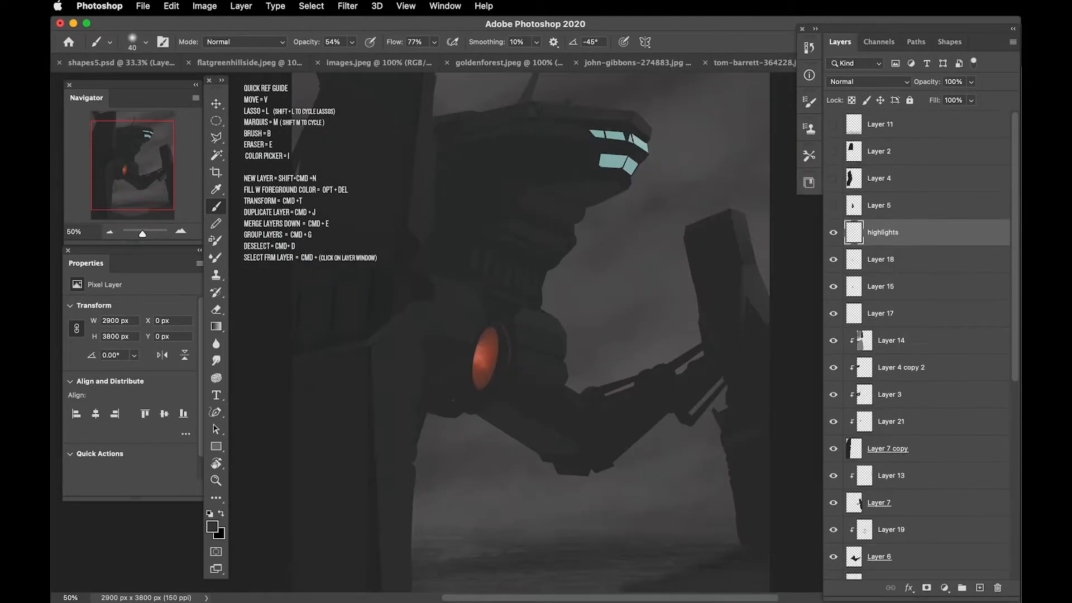
key(super+shift+n)
double_click(926, 232)
key(Return)
key(super+minus)
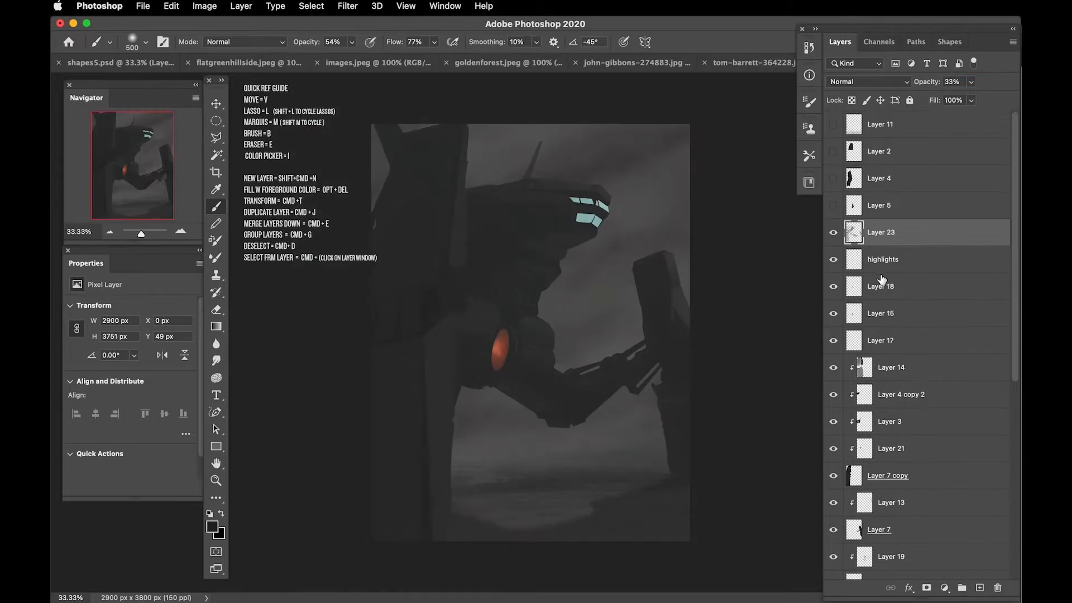
Step: Create small white lamps under the head on a new lights layer, using a duplicated and offset copy
click(833, 124)
key(super+shift+n)
key(super+j)
drag(521, 283, 513, 279)
Step: Brush additional shading onto the left pillar on clipped Layer 21
key(super+minus)
scroll(916, 447, down, 5)
click(891, 448)
key(b)
Step: Duplicate Layer 6, which holds the arm
key(super+minus)
click(879, 421)
alt+click(833, 349)
key(super+j)
Step: Add another layer lower in the stack and brush tone onto it
click(917, 481)
scroll(917, 495, down, 10)
key(l)
click(980, 587)
key(b)
key(super+minus)
scroll(916, 335, up, 10)
Step: Lower the opacity of Layer 11 and stamp all visible layers into a new layer above lightamb 25
click(880, 178)
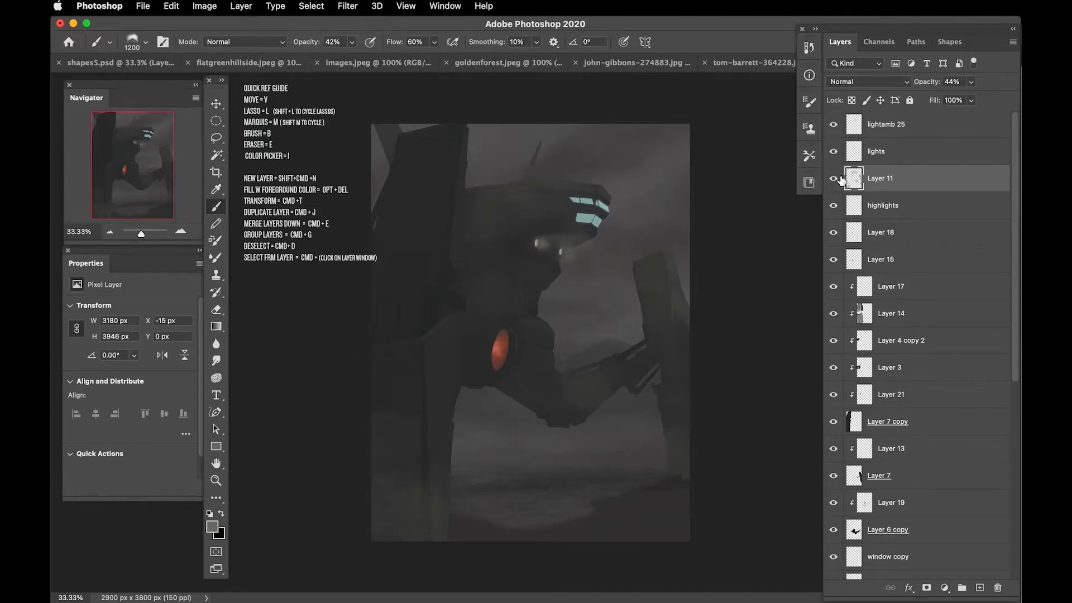
drag(923, 83, 920, 92)
click(921, 128)
key(alt+shift+super+n)
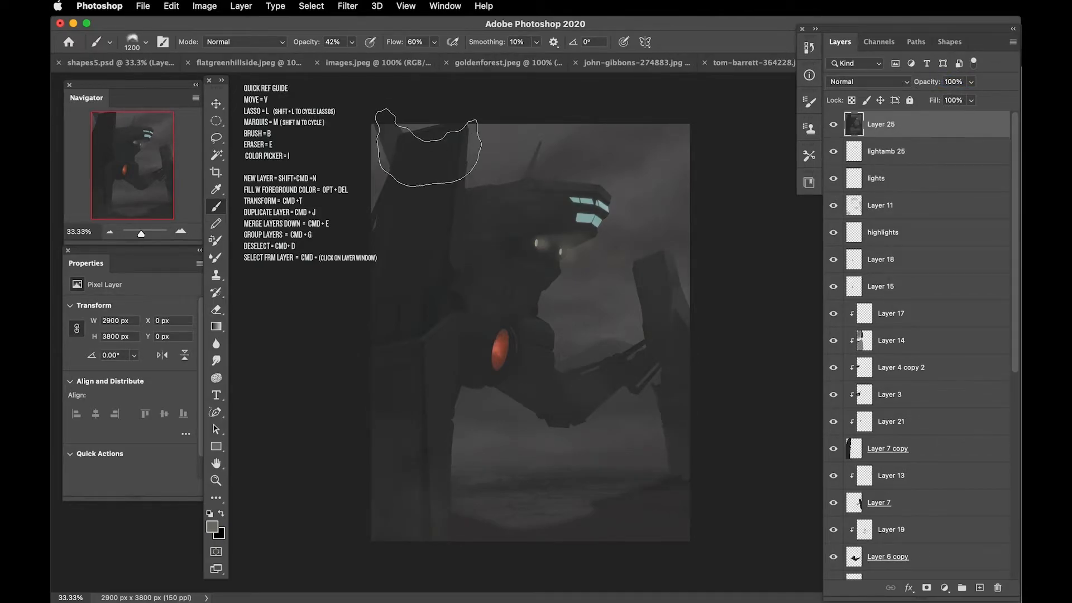
Step: Open Match Color for Layer 25 and choose shapes5.psd as the source image
click(449, 7)
click(204, 6)
mouse_move(223, 42)
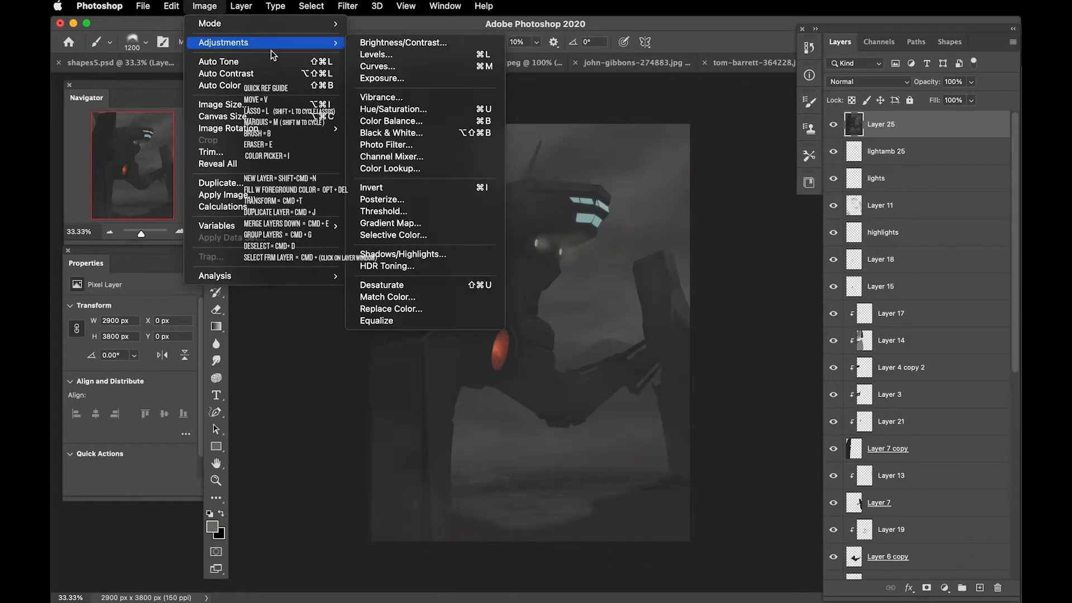
click(389, 298)
drag(338, 110, 787, 130)
click(748, 415)
click(762, 428)
Step: Try blueforest.jpeg, fireysunset2.psd and both photo- files as Match Color sources
click(763, 413)
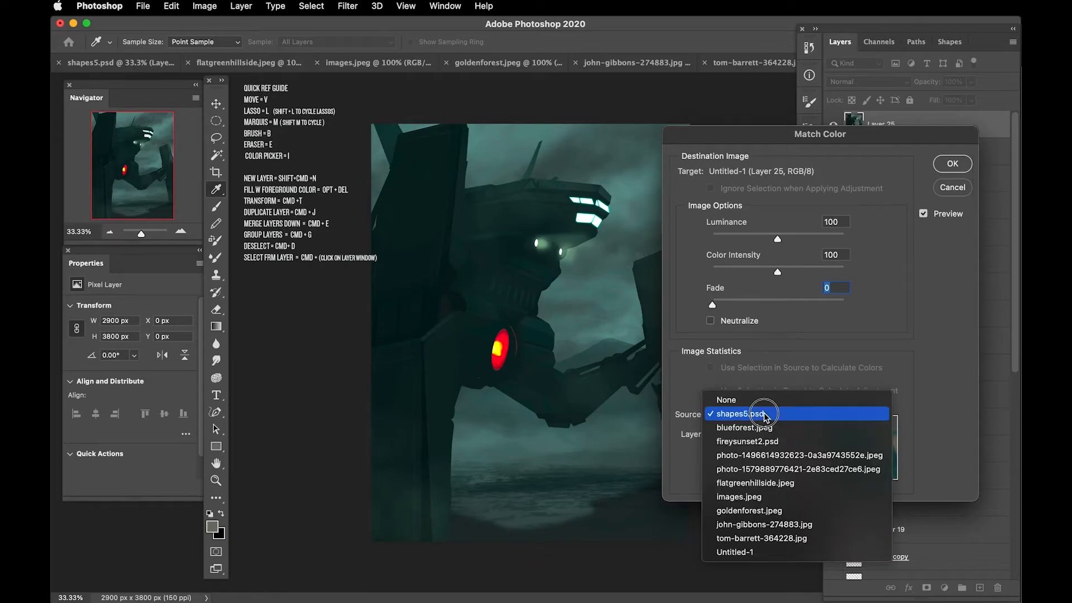
click(761, 427)
click(762, 416)
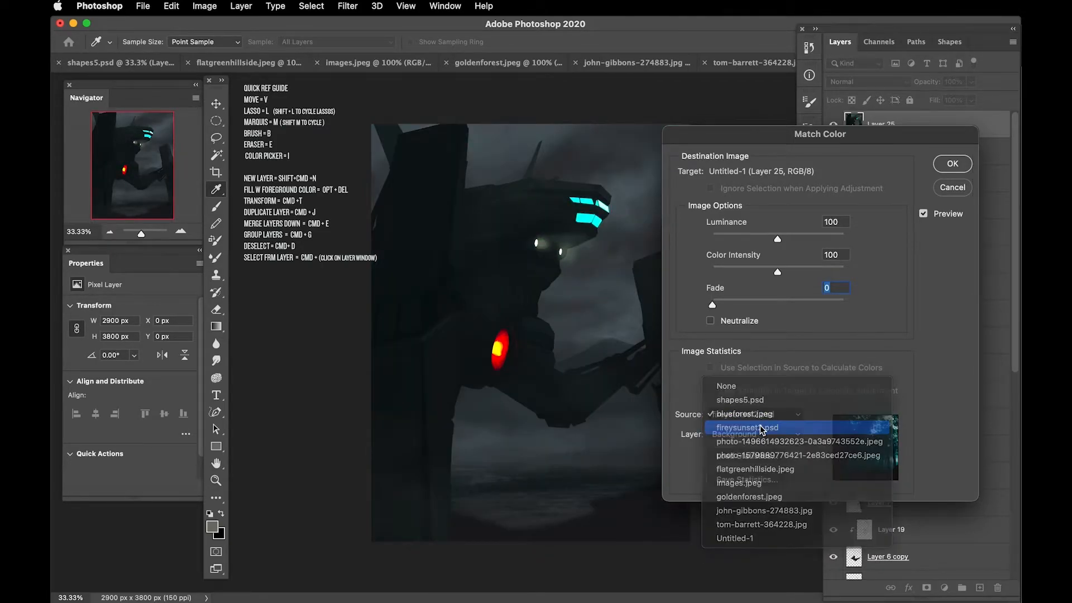
click(763, 427)
drag(704, 133, 763, 178)
click(813, 466)
click(806, 472)
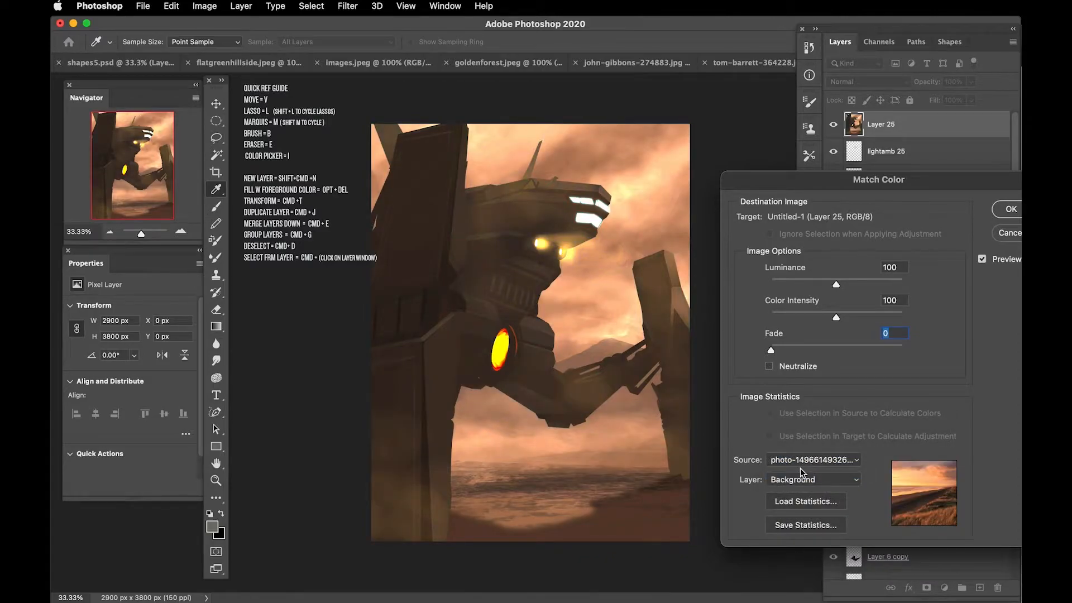
click(806, 461)
click(805, 473)
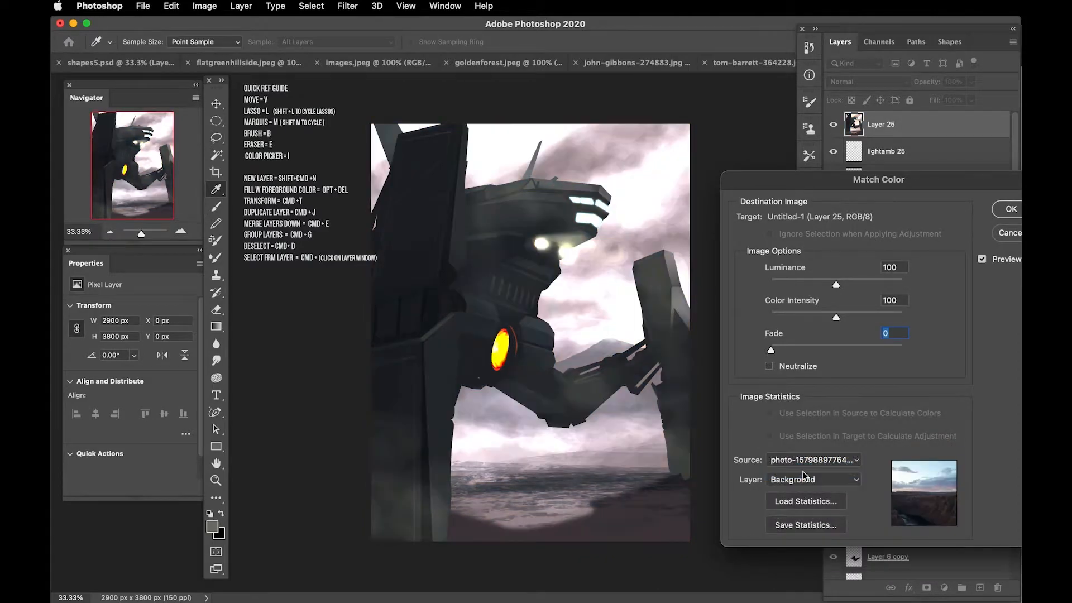
Step: Set the Match Color fade to 49, color intensity to 80 and luminance to 72, leaving Neutralize off
drag(834, 354, 836, 353)
drag(837, 285, 825, 285)
drag(836, 318, 824, 318)
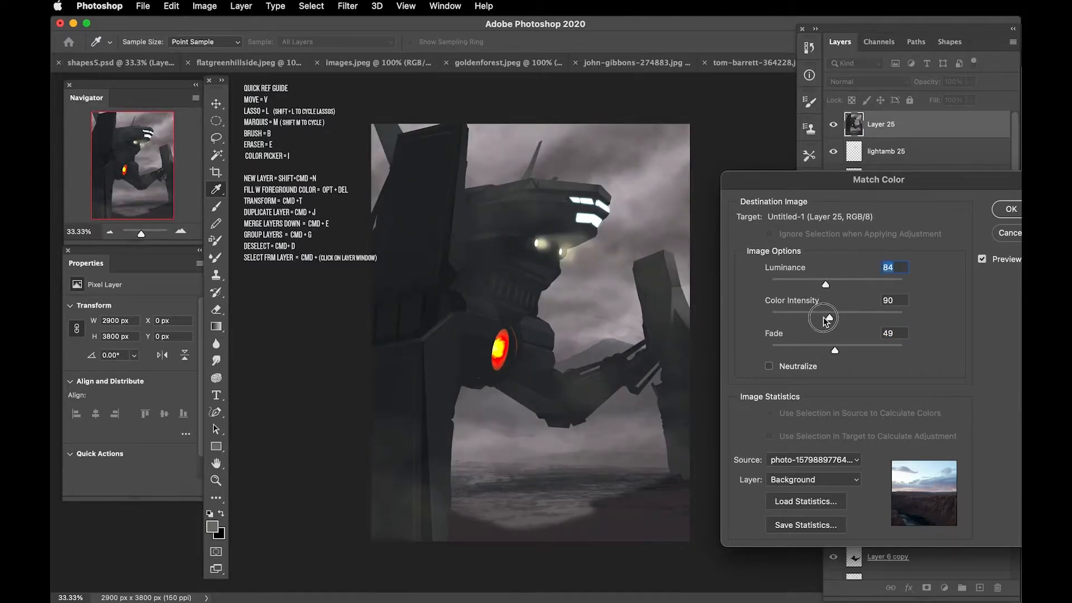
click(770, 367)
click(770, 367)
drag(808, 289, 816, 288)
Step: Try flatgreenhillside.jpeg, images.jpeg, goldenforest.jpeg and the remaining open documents as Match Color sources
click(793, 459)
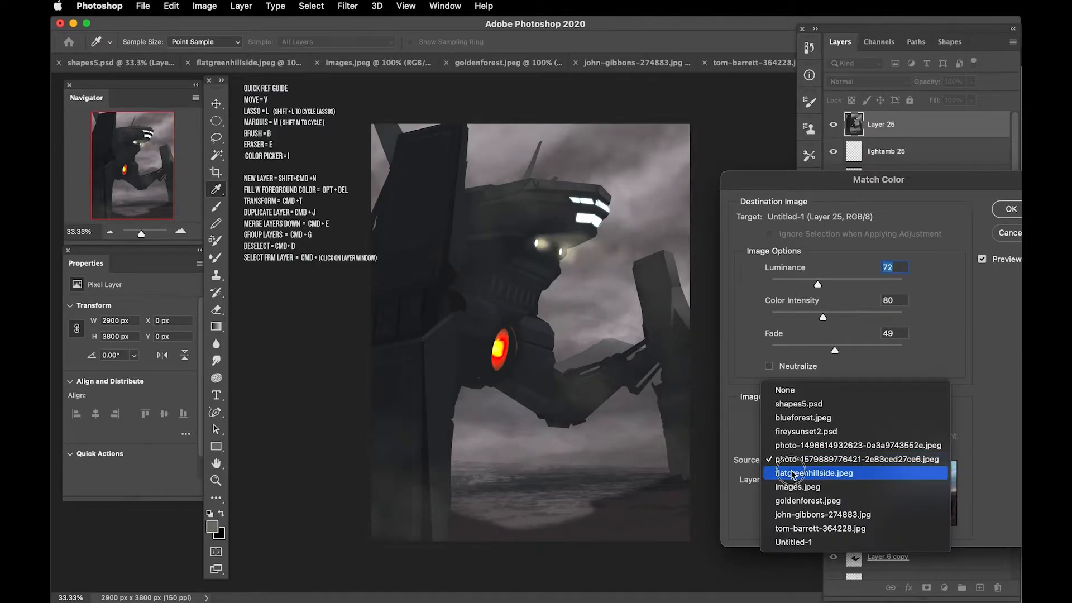
click(791, 470)
click(793, 461)
click(791, 472)
click(791, 462)
click(790, 472)
click(793, 461)
click(790, 470)
click(792, 461)
click(788, 472)
click(791, 461)
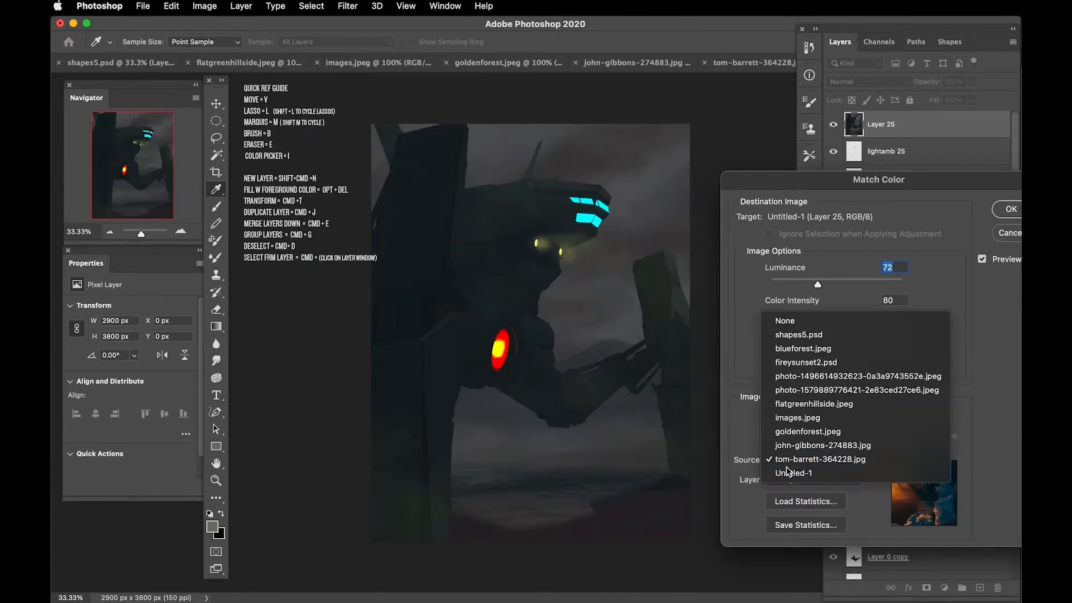
click(788, 470)
Step: Cycle the Match Color source through shapes5.psd, blueforest.jpeg, fireysunset2.psd and the two photo- files again
click(786, 457)
click(788, 320)
click(791, 460)
click(790, 469)
click(788, 464)
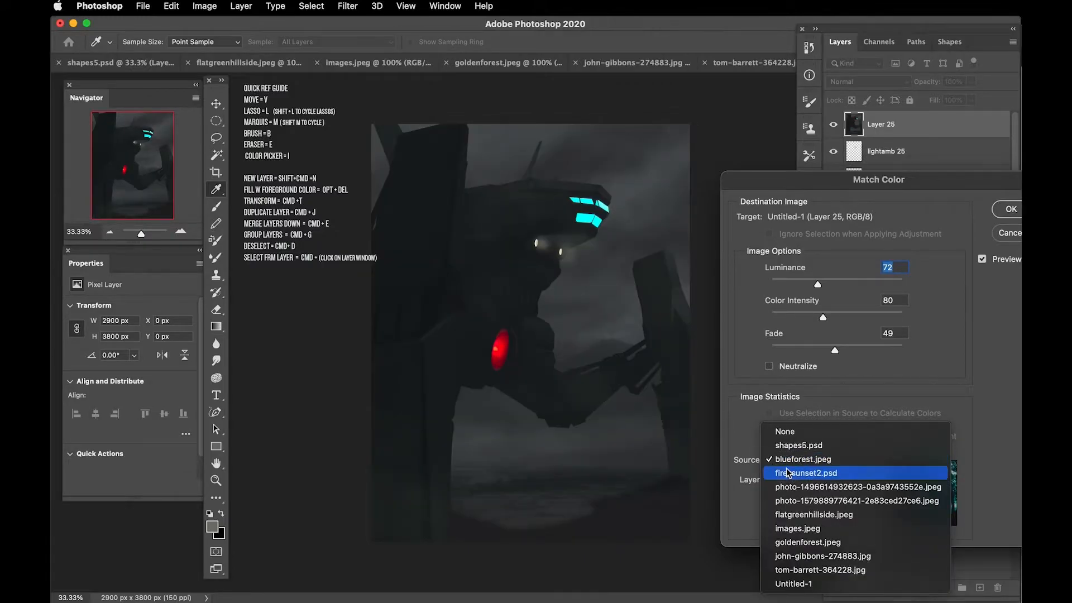
click(789, 471)
click(788, 463)
click(785, 473)
click(788, 467)
click(787, 473)
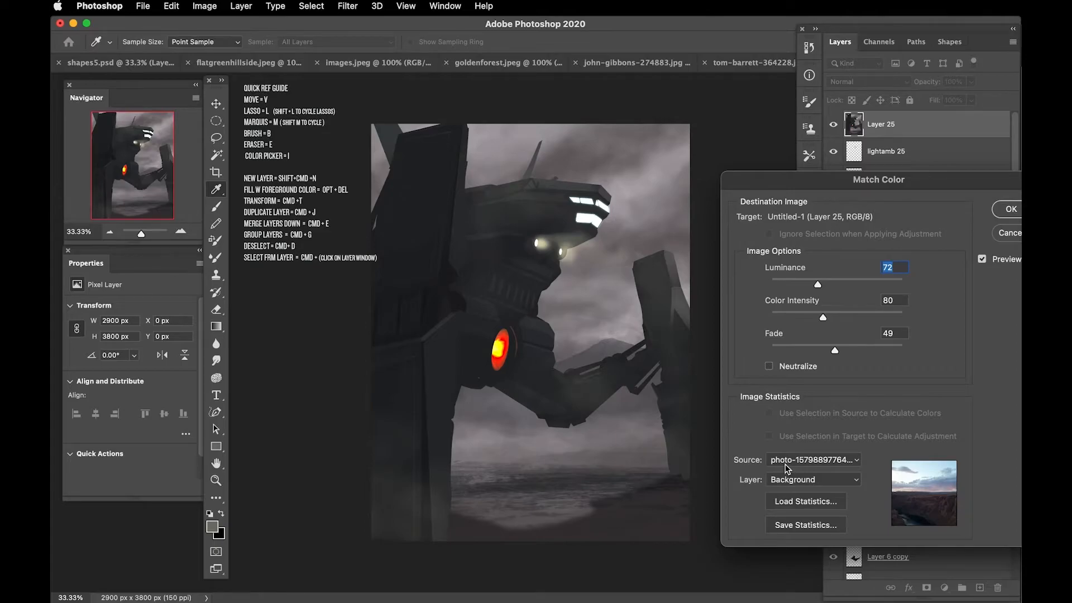
Step: Go on through the source images to the waterfall photo and apply Match Color to Layer 25
click(786, 463)
click(787, 472)
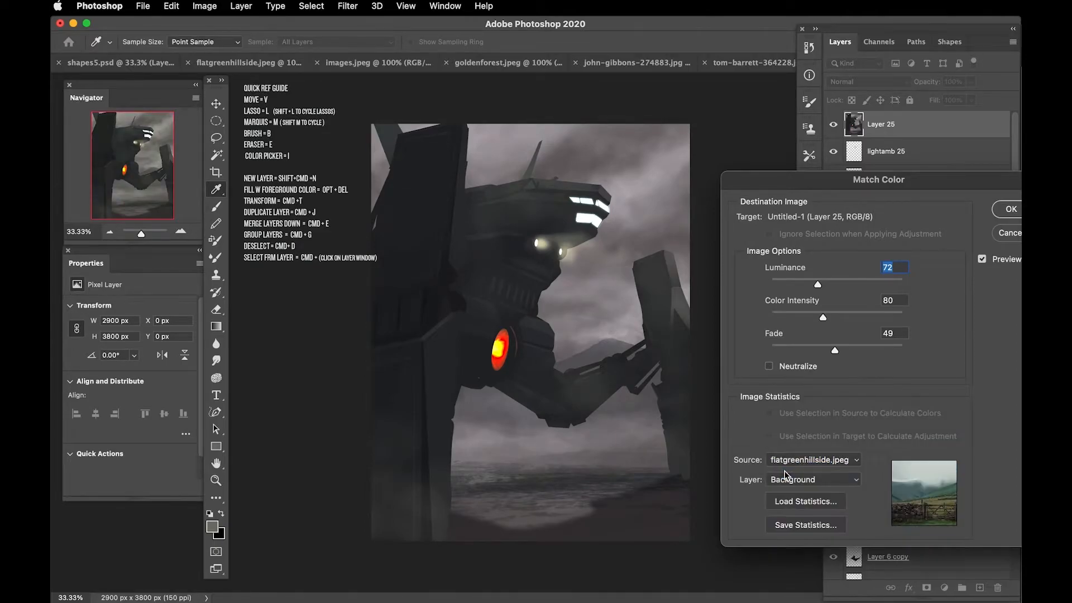
click(787, 463)
click(788, 471)
click(787, 464)
click(786, 473)
click(787, 463)
click(788, 473)
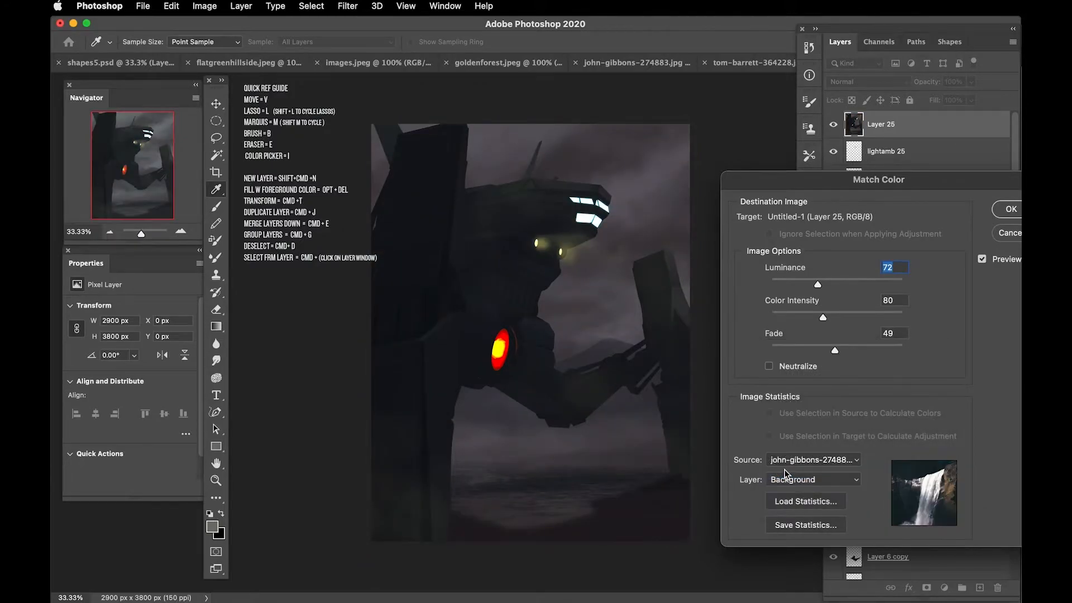
key(Return)
Step: Toggle Layer 25's visibility to compare the image before and after the colour match
key(b)
click(834, 125)
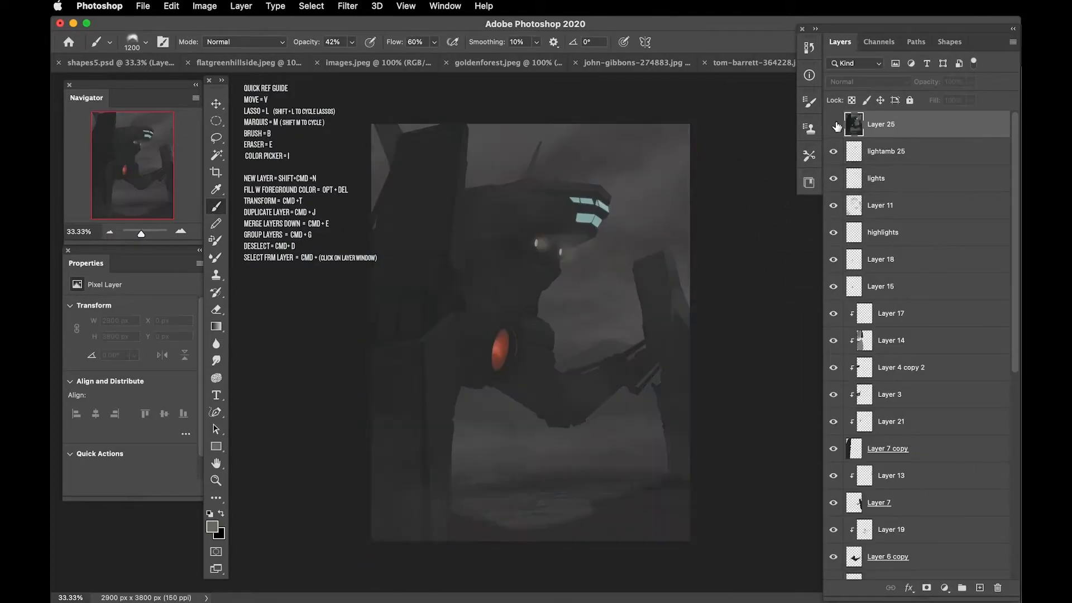
click(834, 125)
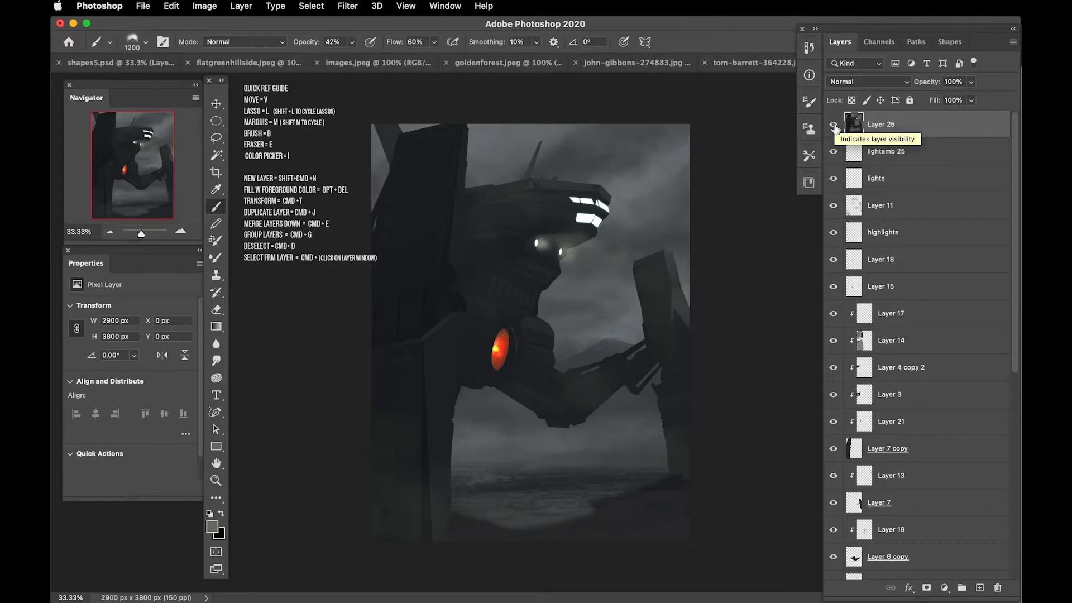
click(836, 126)
click(836, 126)
Step: Erase Layer 25 lightly over the robot's glowing orange core
key(e)
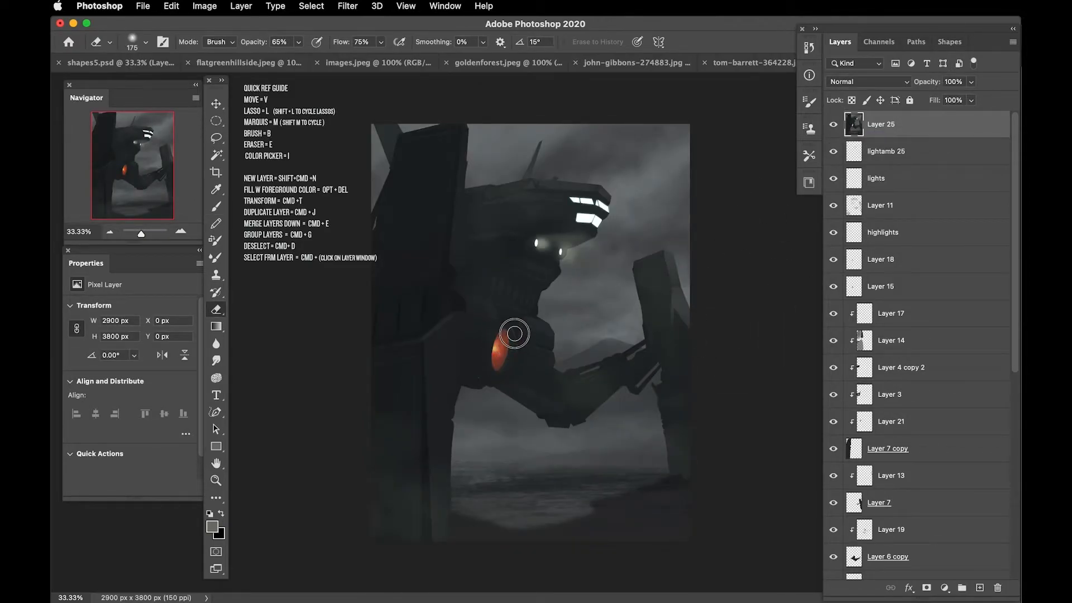
click(890, 83)
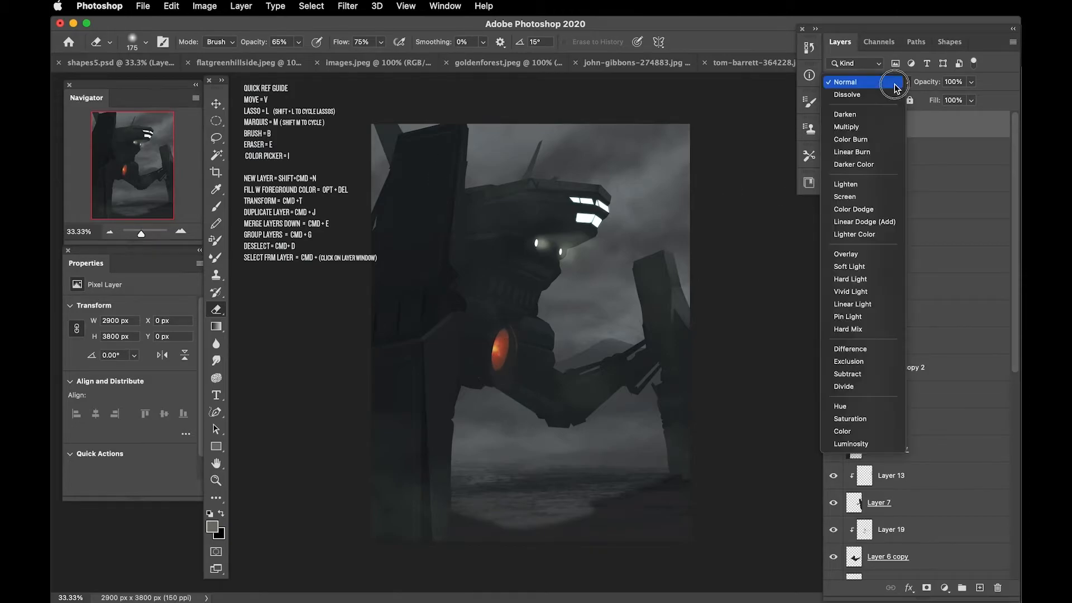
key(Escape)
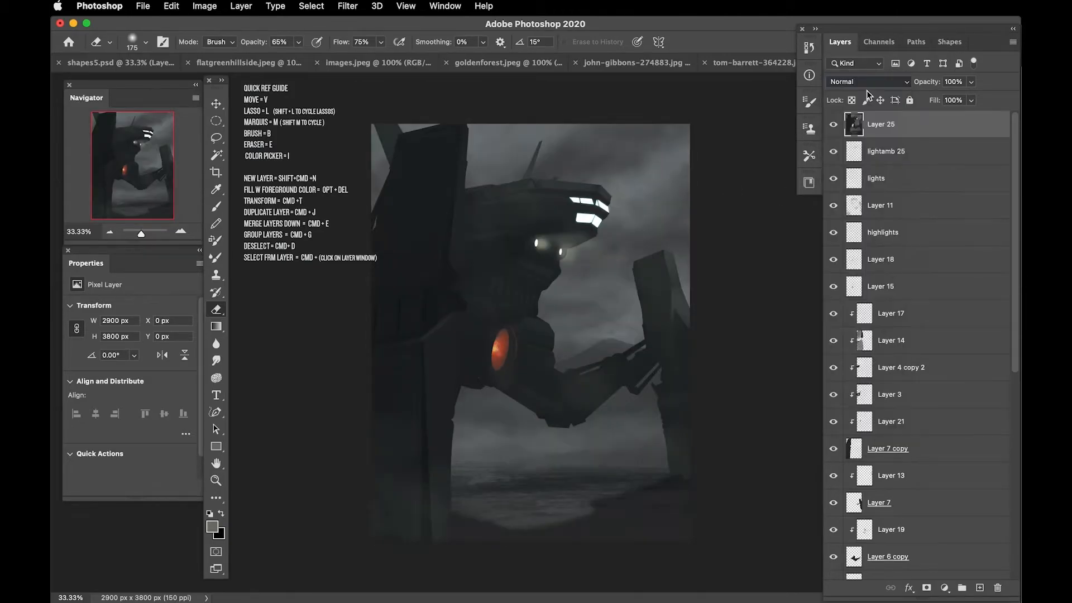
Step: Add a new layer above Layer 25 and brush soft mist around the right leg, left pillar and upper sky
click(979, 588)
key(])
drag(668, 380, 645, 320)
drag(659, 462, 617, 450)
key(])
drag(416, 474, 371, 470)
drag(574, 174, 625, 144)
key(])
drag(692, 276, 641, 285)
Step: Brush more mist over the ground along the image's lower edge, varying the brush size
key([)
key([)
key([)
key([)
key([)
key([)
key([)
key([)
key([)
key([)
key([)
key([)
key(])
key(])
key(])
key(])
key(])
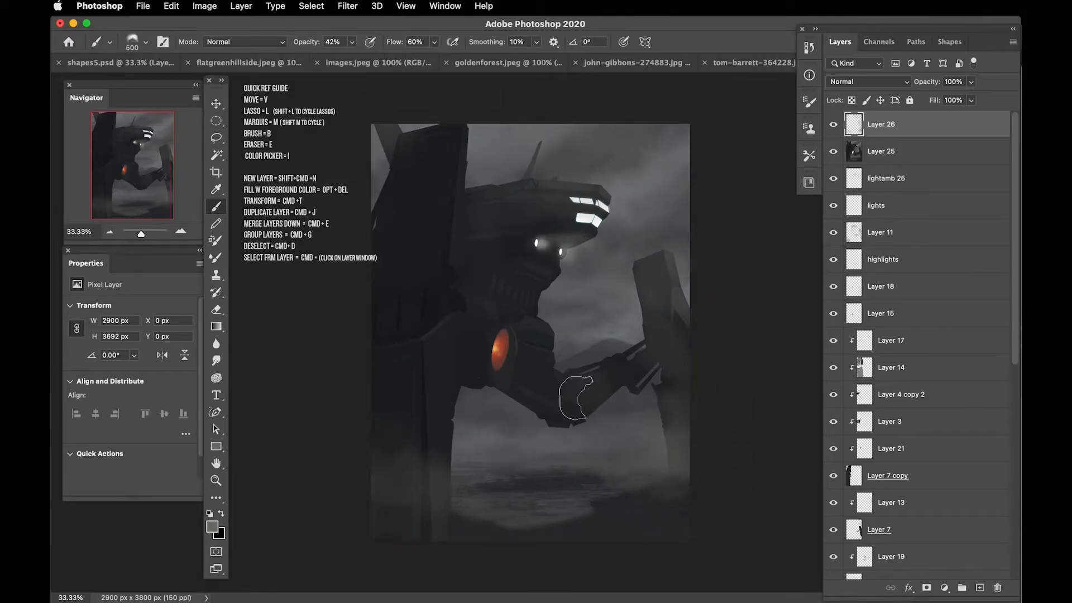
mouse_move(447, 533)
mouse_down()
mouse_move(428, 530)
mouse_move(402, 555)
mouse_move(516, 547)
mouse_up()
key(])
key(])
key(])
key(])
key(])
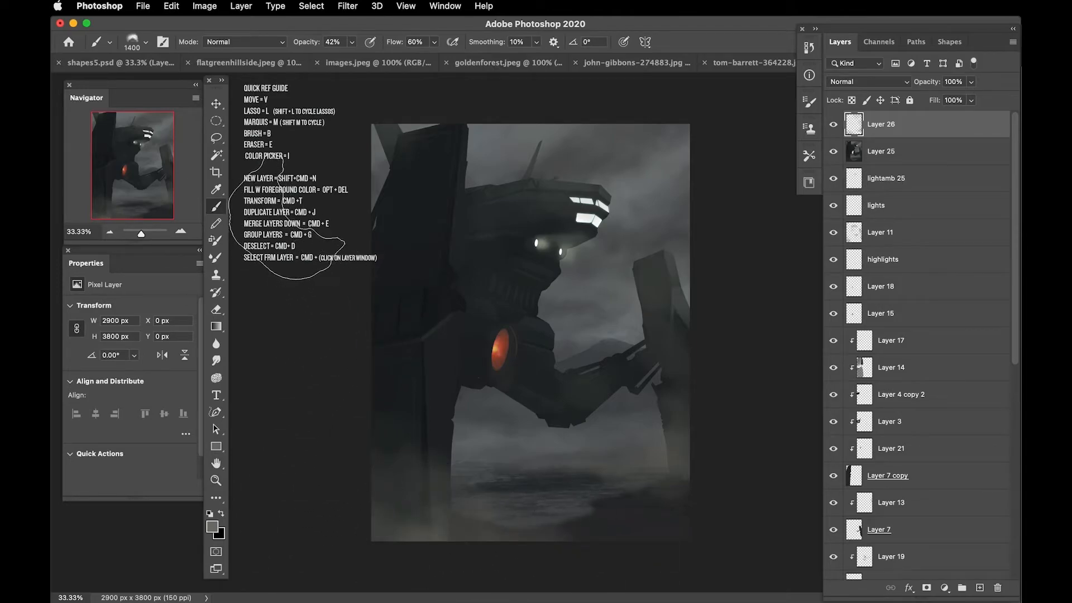
Step: Add a Gradient Map adjustment layer above Layer 26 and open its gradient for editing
click(944, 587)
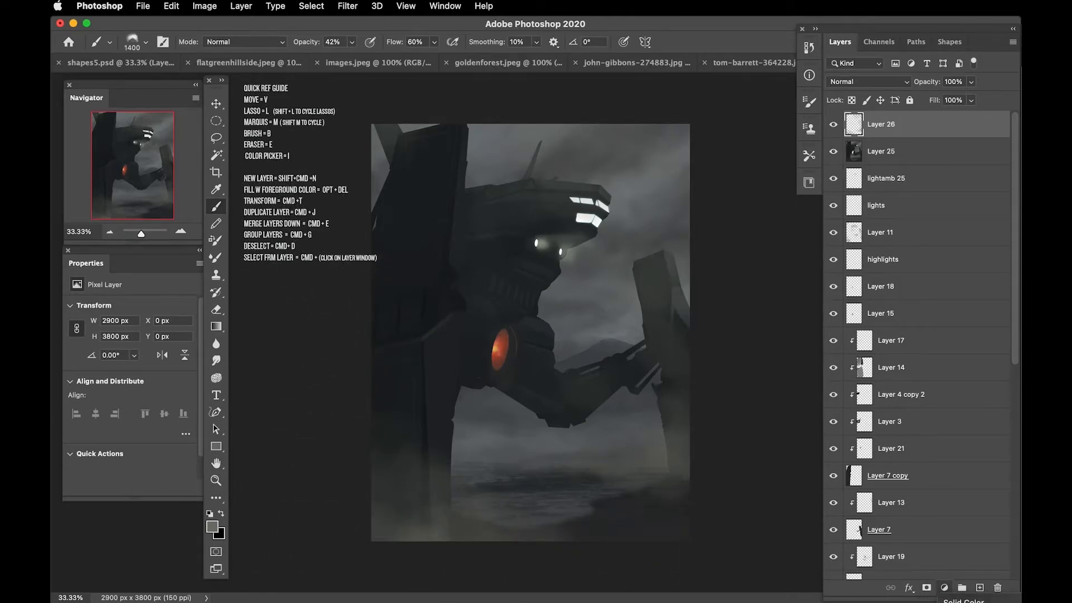
click(963, 602)
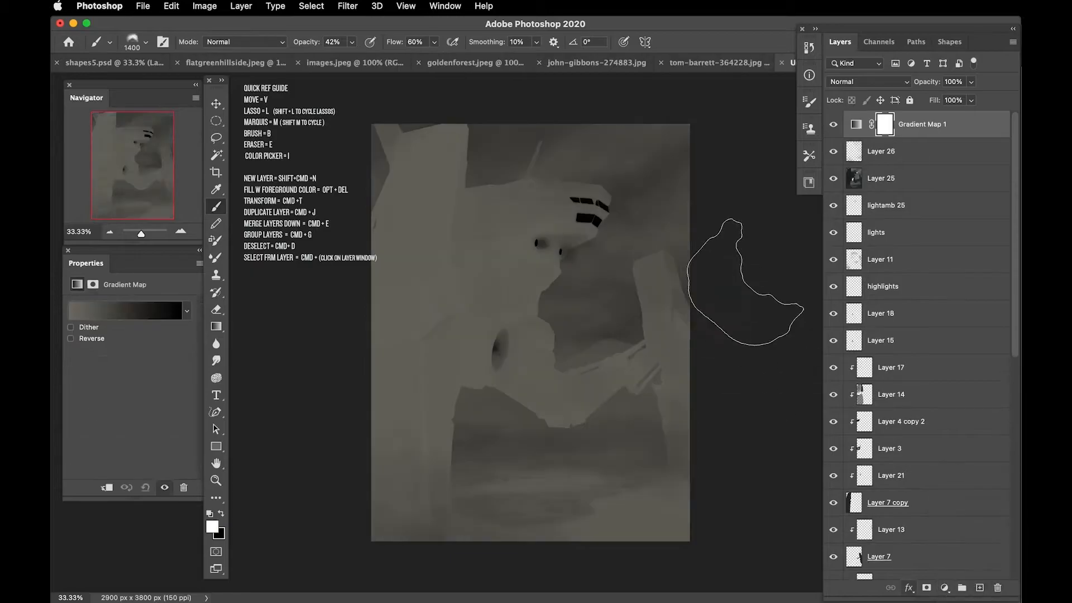
click(857, 127)
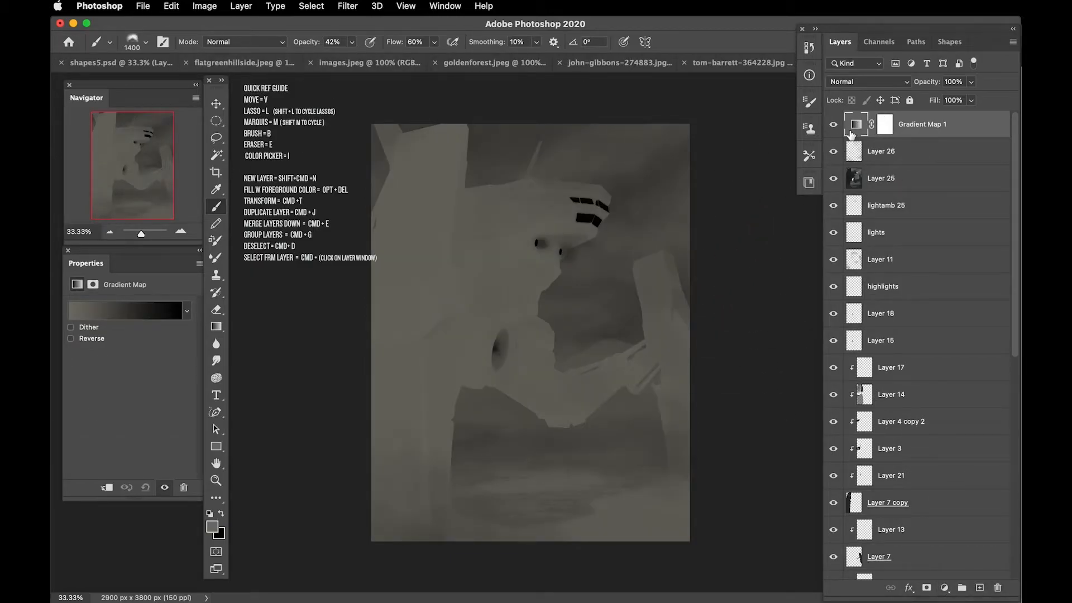
click(144, 312)
drag(996, 112, 788, 196)
Step: Try a dark teal as the colour of the gradient's shadow stop
click(737, 416)
click(795, 473)
drag(815, 347, 808, 367)
click(747, 391)
drag(741, 251, 729, 321)
click(802, 495)
drag(747, 411, 739, 414)
drag(800, 496, 800, 439)
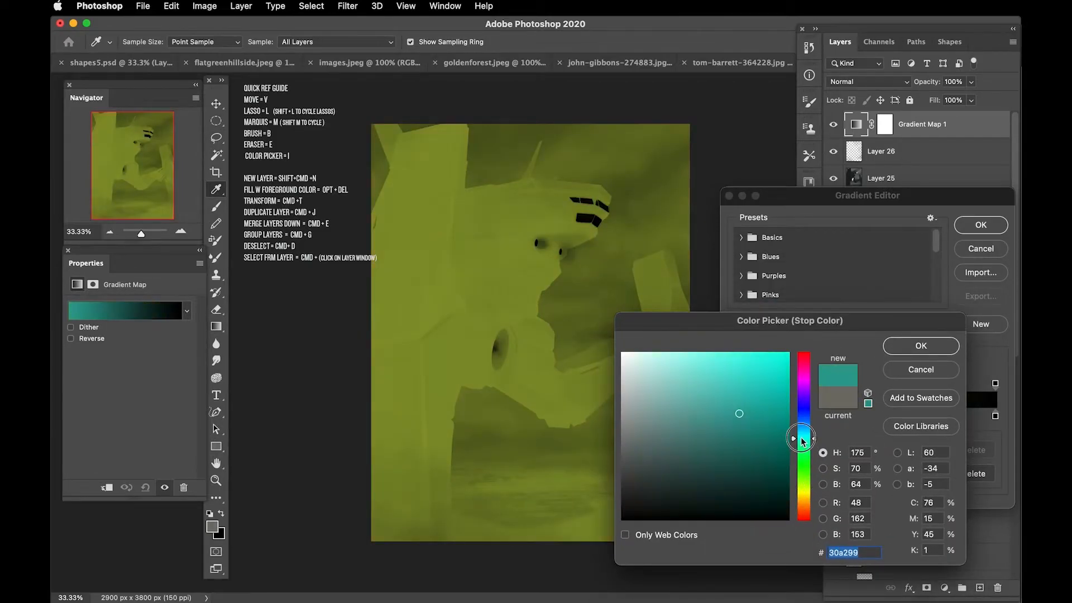
click(737, 469)
click(921, 346)
Step: Set the gradient's highlight stop at location 100 to a bright yellow
click(995, 417)
click(796, 473)
click(641, 375)
click(798, 496)
click(744, 376)
drag(795, 496, 793, 516)
click(702, 375)
drag(701, 375, 772, 353)
drag(794, 516, 793, 496)
key(Return)
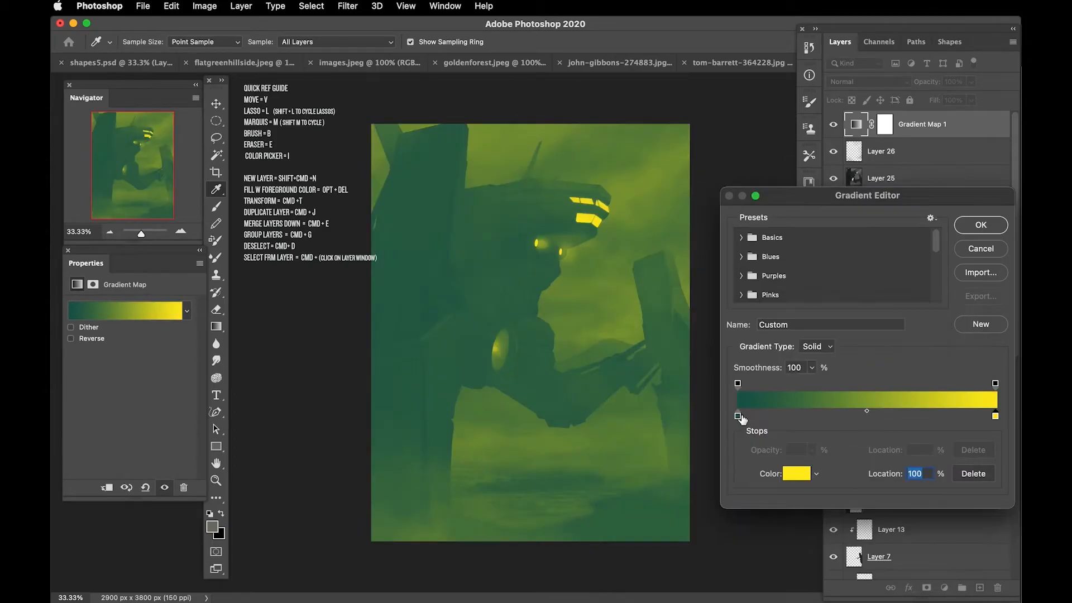
Step: Change the gradient's shadow stop to a dark purple and apply the gradient
double_click(738, 416)
click(704, 484)
drag(794, 441, 793, 393)
drag(704, 497, 725, 486)
key(Return)
key(Return)
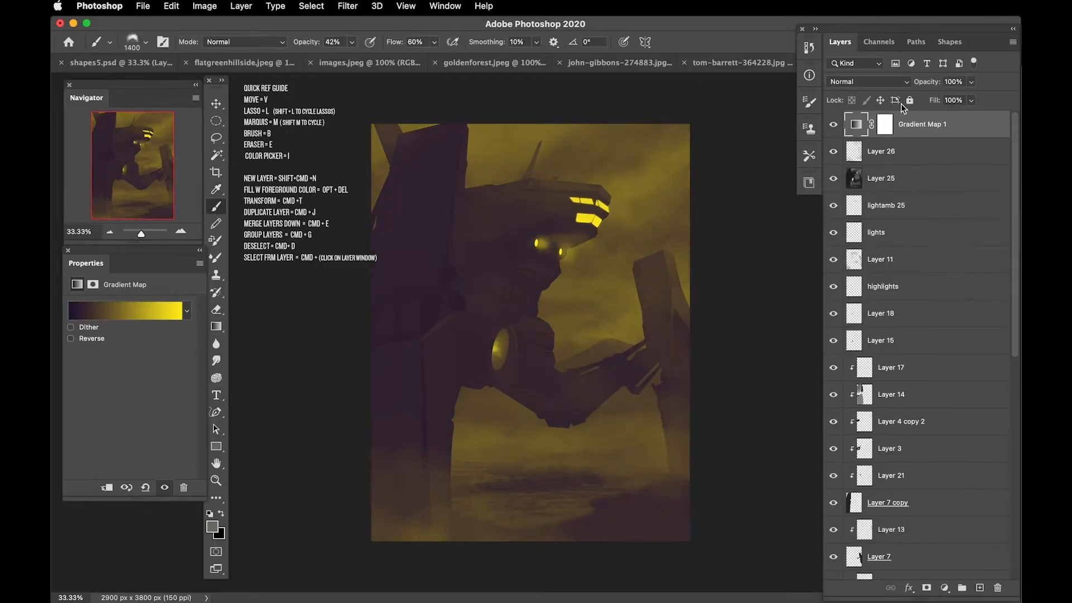
Step: Try the Soft Light blend mode on the Gradient Map layer, compare it, and return to Normal
click(900, 82)
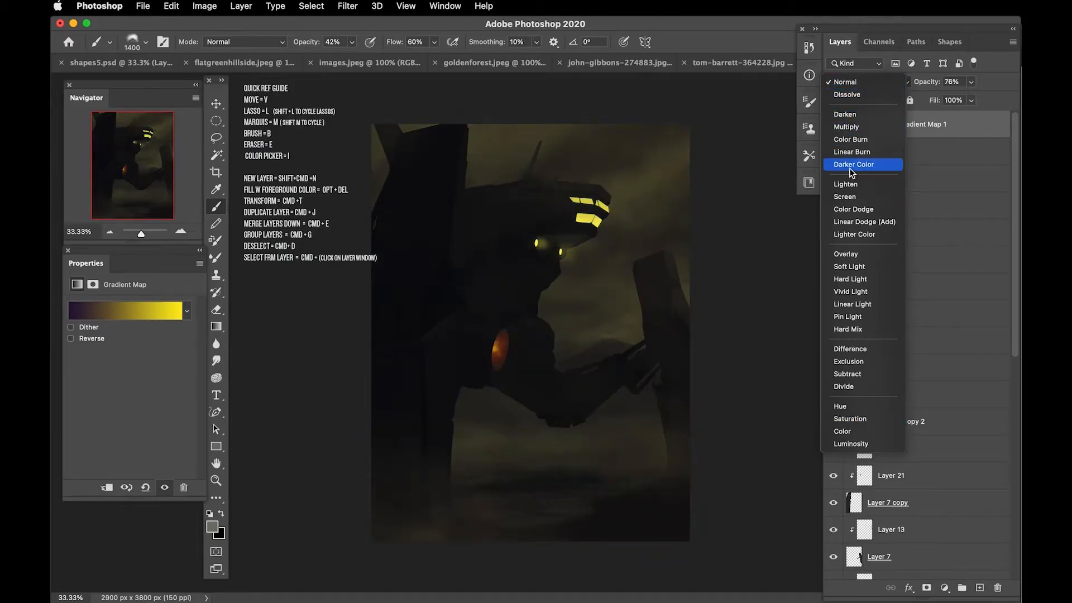
click(845, 266)
click(834, 128)
click(834, 127)
click(868, 82)
click(860, 9)
Step: Lower the Gradient Map layer's opacity to 35% and Layer 25's opacity to about 60%
mouse_move(917, 85)
mouse_down()
mouse_move(888, 92)
mouse_move(906, 84)
mouse_up()
click(893, 178)
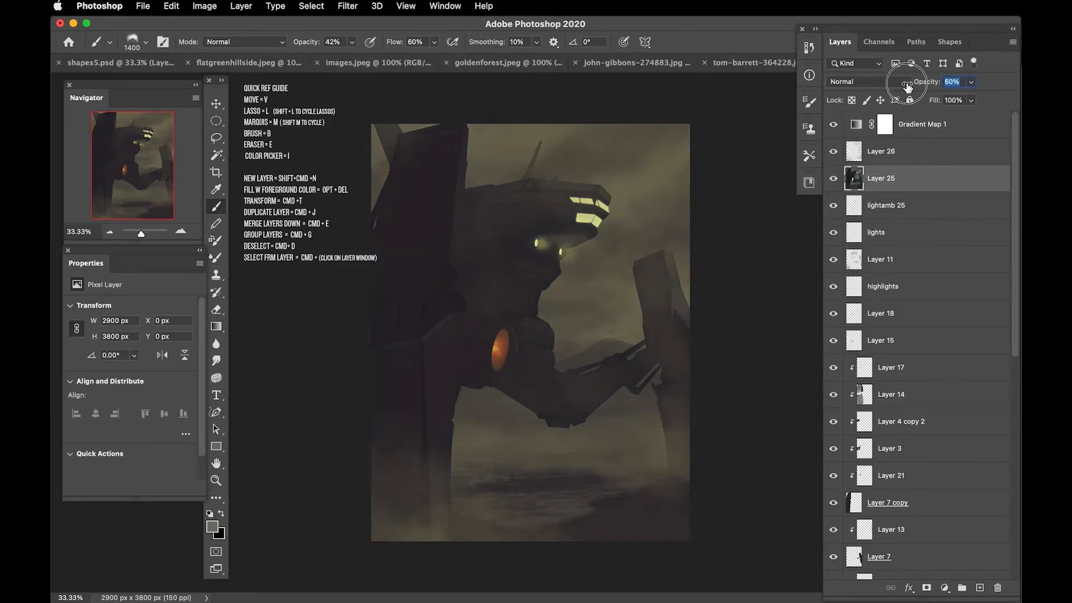
Step: Add a Curves adjustment layer above the Gradient Map and pull its midtones down slightly to darken the image
click(921, 124)
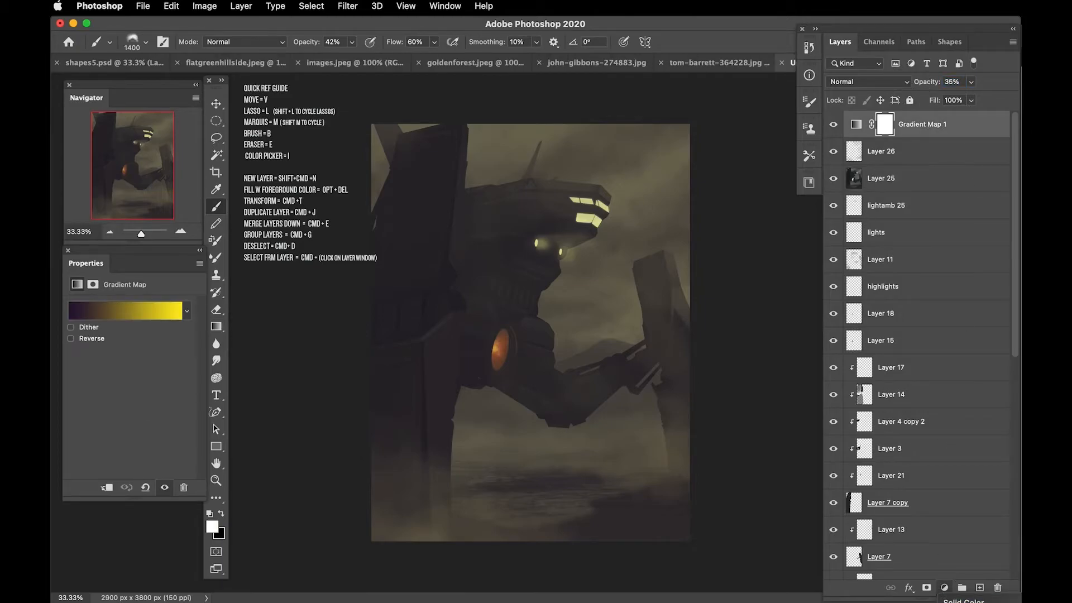
click(963, 602)
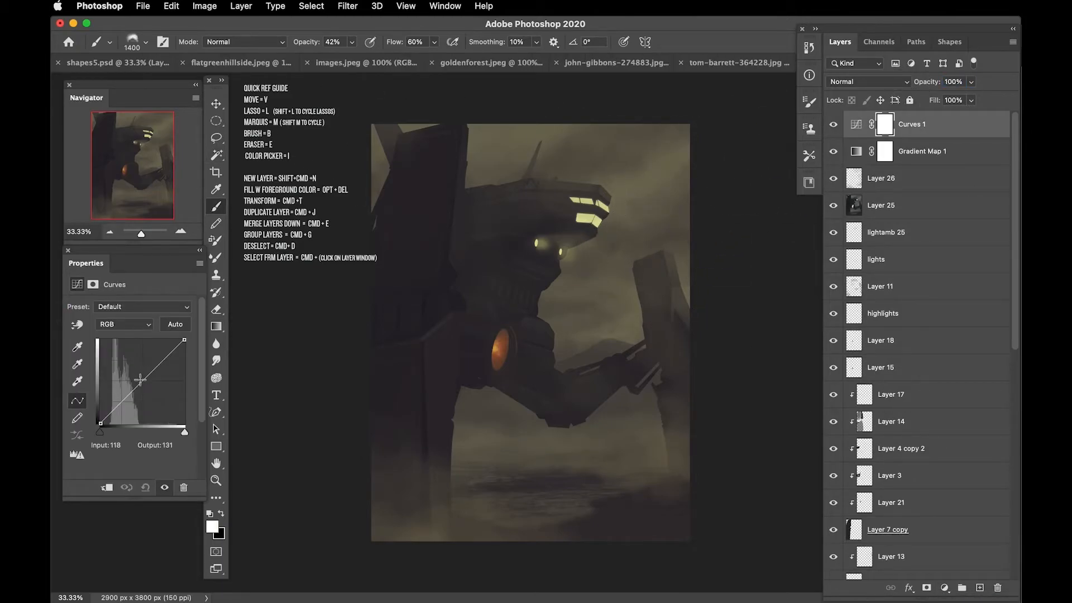
drag(140, 380, 146, 385)
Step: Draw a white-to-black gradient on the Curves mask from the image centre toward the upper right and compare the effect
click(885, 124)
key(g)
drag(531, 383, 581, 303)
mouse_move(535, 438)
mouse_down()
mouse_move(634, 159)
mouse_move(628, 134)
mouse_up()
drag(539, 370, 676, 140)
click(833, 132)
click(833, 134)
key(super+minus)
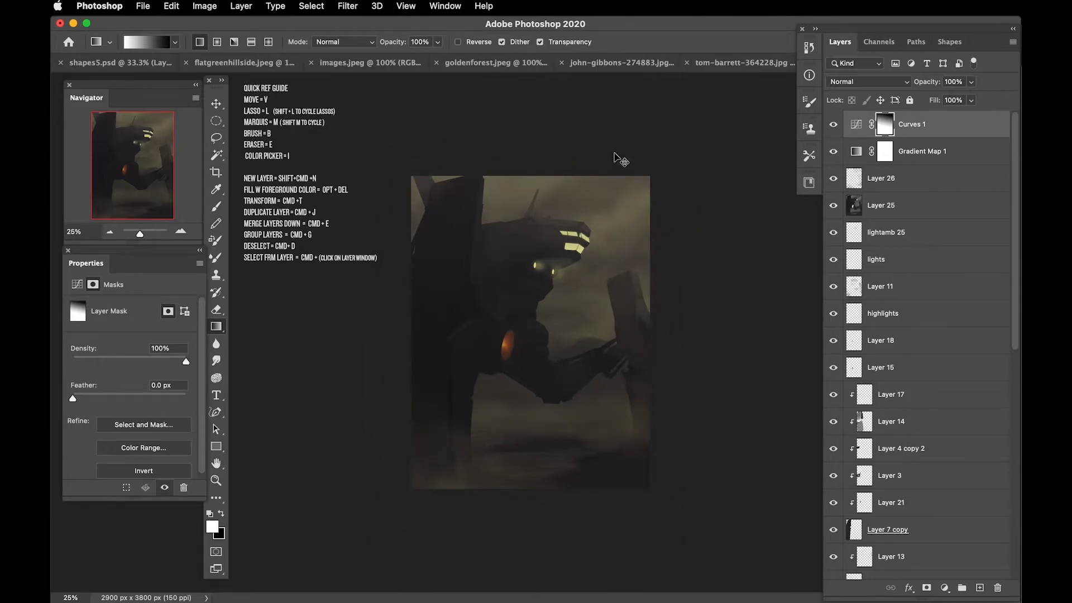
key(super+plus)
Step: Switch to a large soft round brush and load Layer 7 copy's pillar outline as a selection
key(b)
right_click(441, 178)
click(815, 335)
click(332, 142)
drag(1014, 335, 1014, 428)
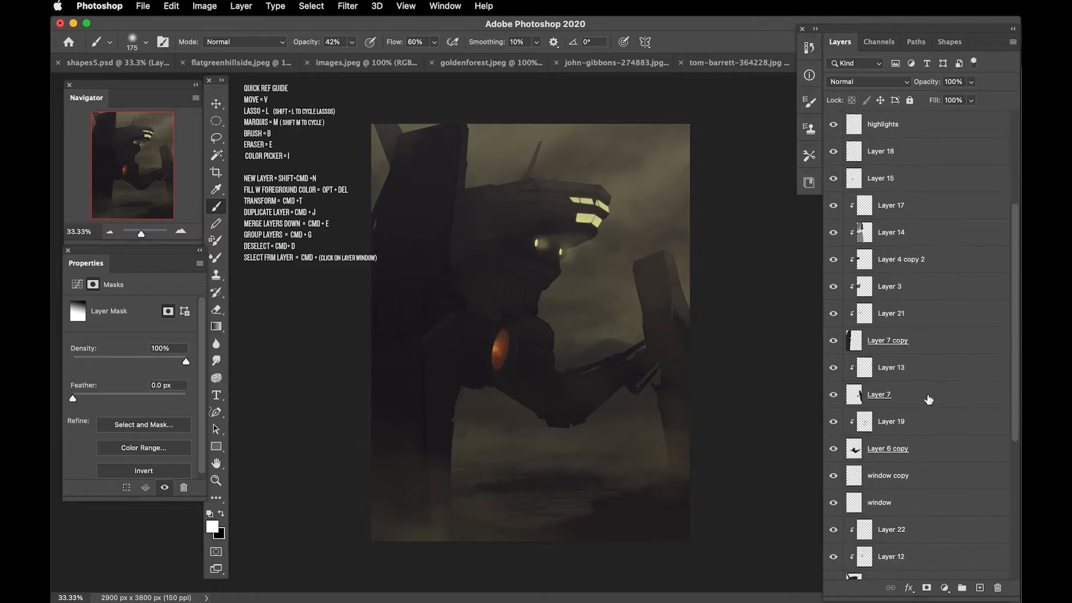
super+click(854, 341)
key(bracketright)
key(bracketright)
key(bracketright)
key(bracketright)
key(bracketright)
key(bracketright)
key(bracketright)
key(bracketright)
key(bracketright)
key(bracketright)
key(bracketright)
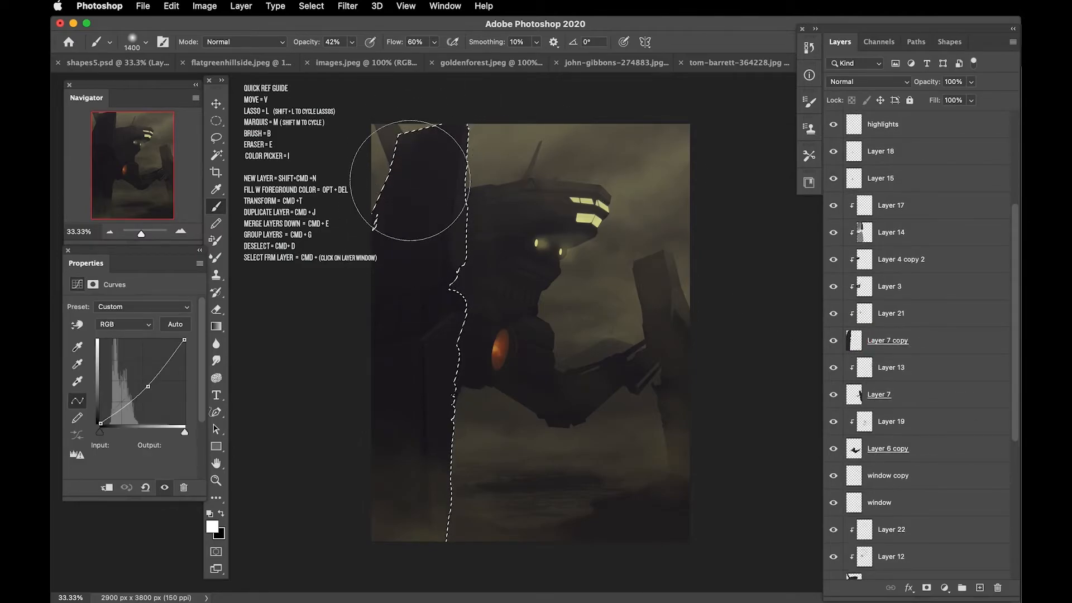
Step: Paint black on the Curves 1 mask inside the pillar selection with an 800 px brush, and deselect
scroll(978, 340, up, 5)
key(bracketleft)
key(x)
key(bracketleft)
key(bracketleft)
key(bracketleft)
key(bracketleft)
key(bracketleft)
key(bracketleft)
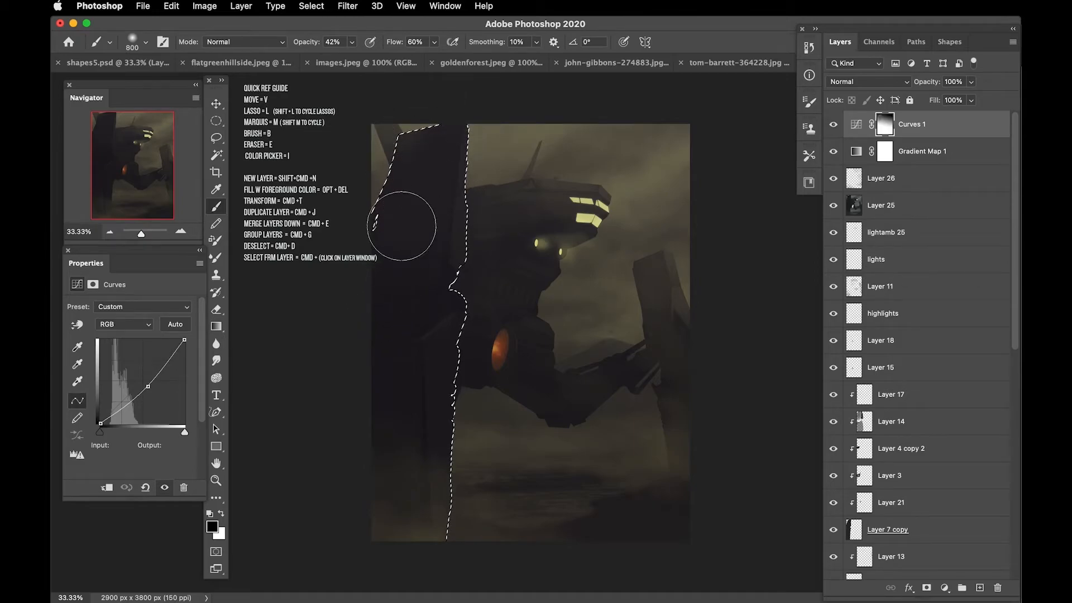
key(super+d)
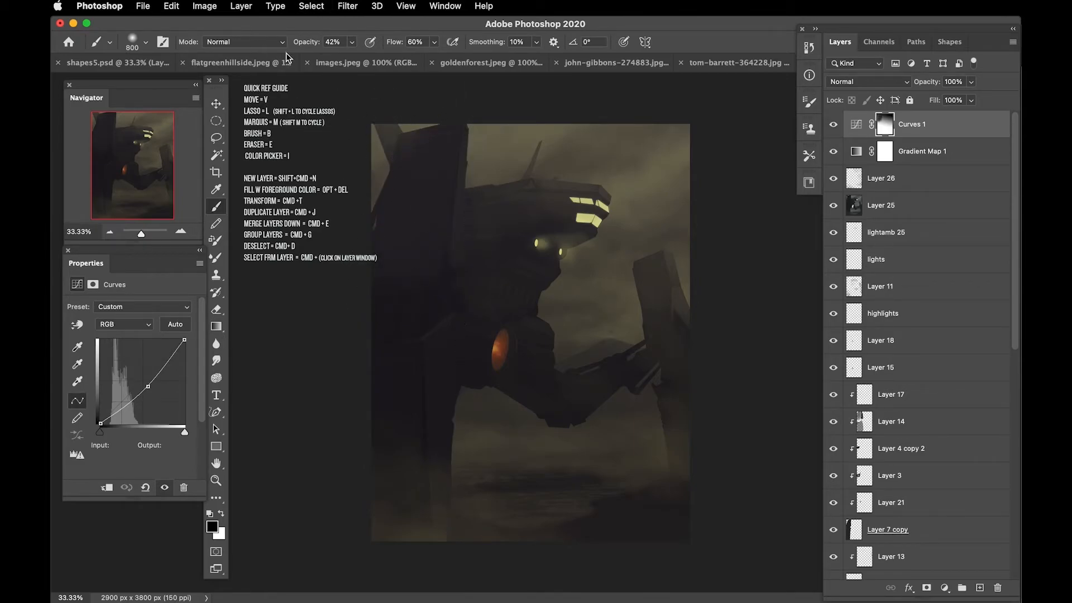
Step: Toggle the Curves 1 layer's visibility to compare the darkening
click(834, 129)
click(834, 128)
click(835, 129)
click(835, 128)
key(Delete)
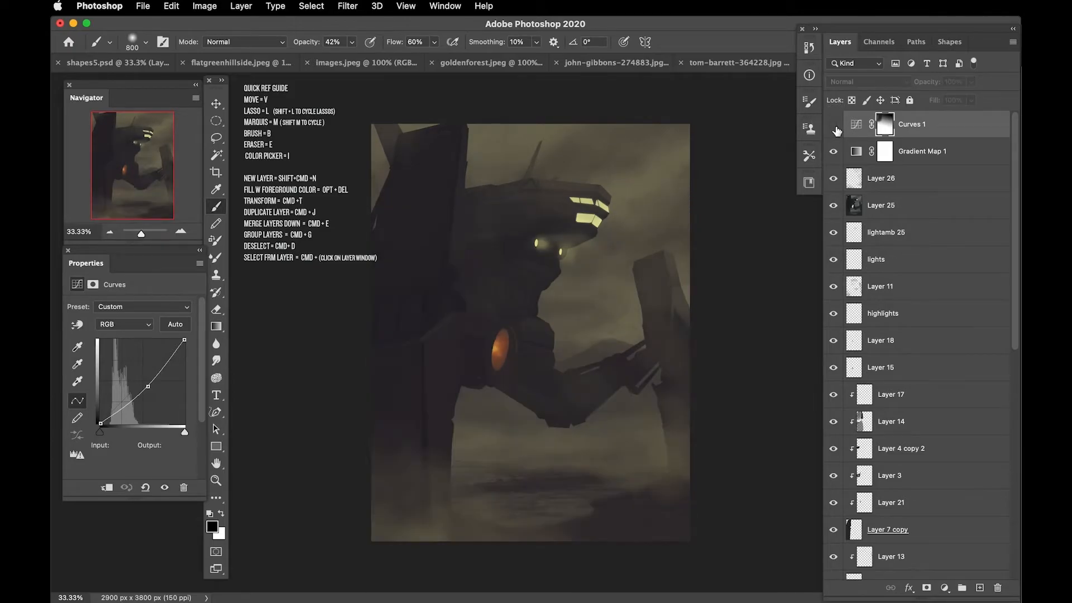
Step: Match Layer 25's colours to the flatgreenhillside.jpeg image and set the layer's opacity to 50%
click(855, 179)
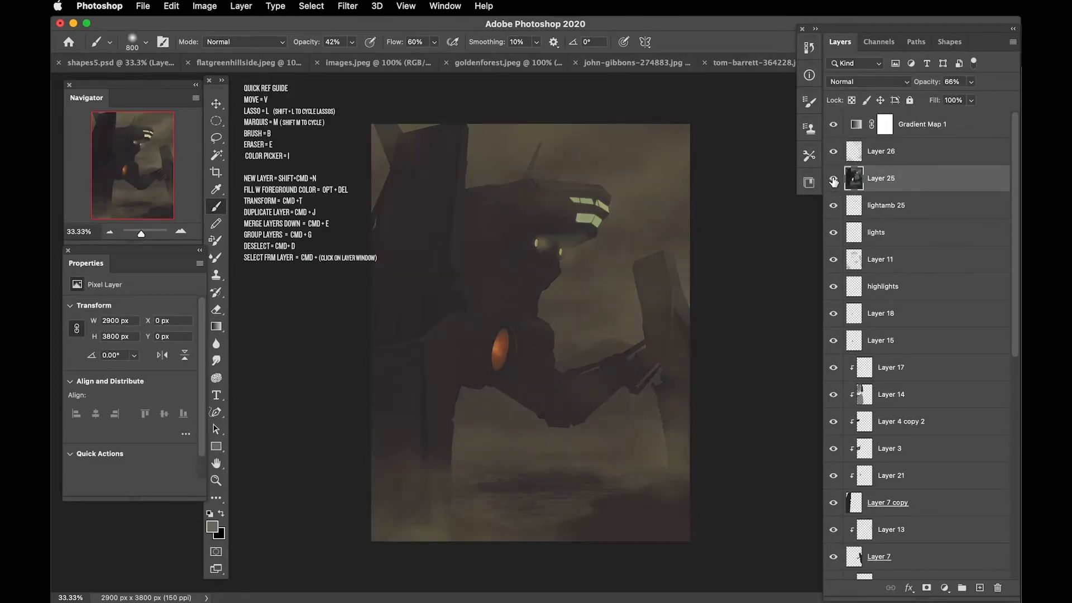
click(208, 5)
mouse_move(213, 42)
click(424, 246)
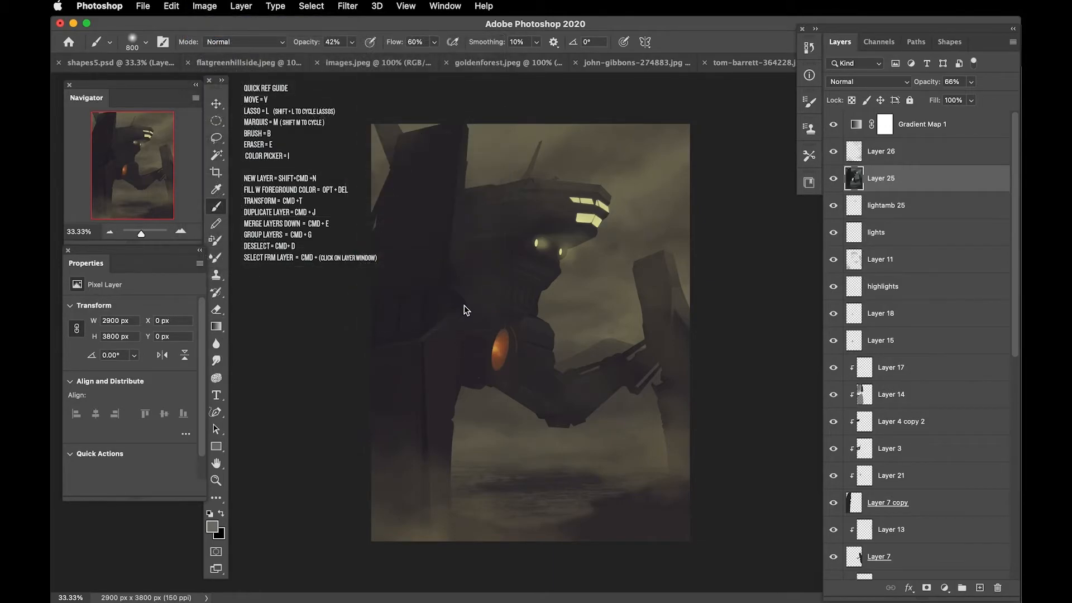
click(809, 461)
click(796, 543)
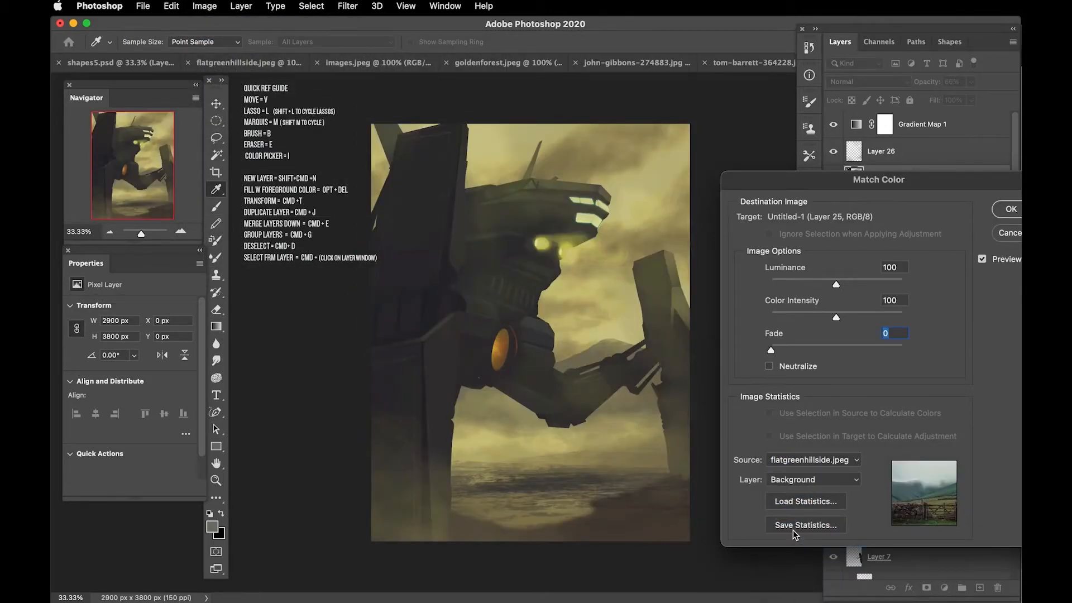
key(Return)
drag(922, 85, 915, 84)
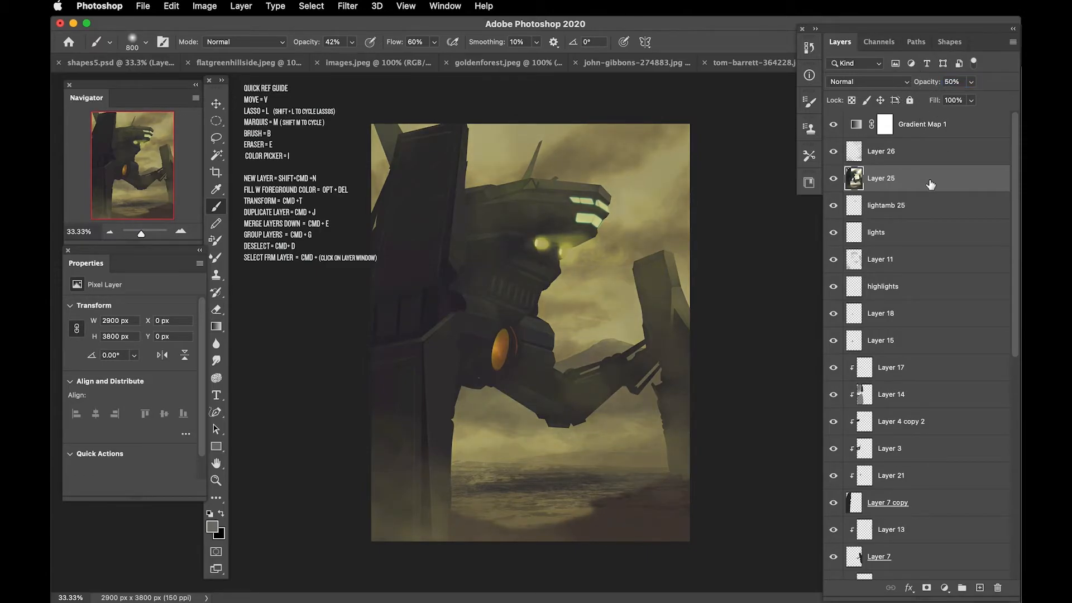
Step: Duplicate Layer 25 and apply Color Balance to the copy's highlights with levels +9, 0 and -29
key(super+j)
click(205, 6)
mouse_move(212, 42)
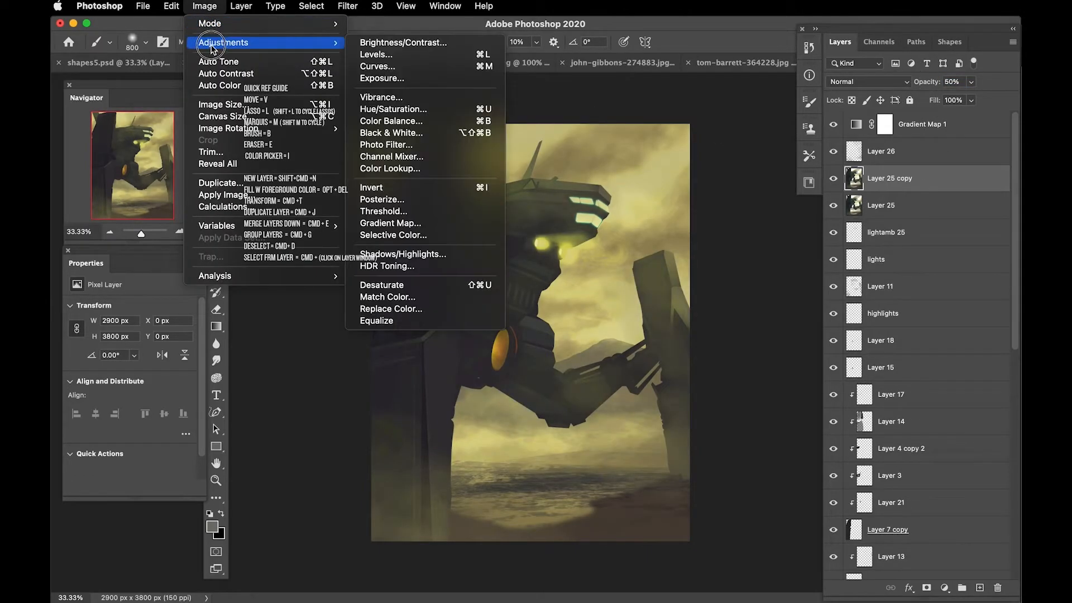
click(368, 121)
drag(632, 202, 737, 281)
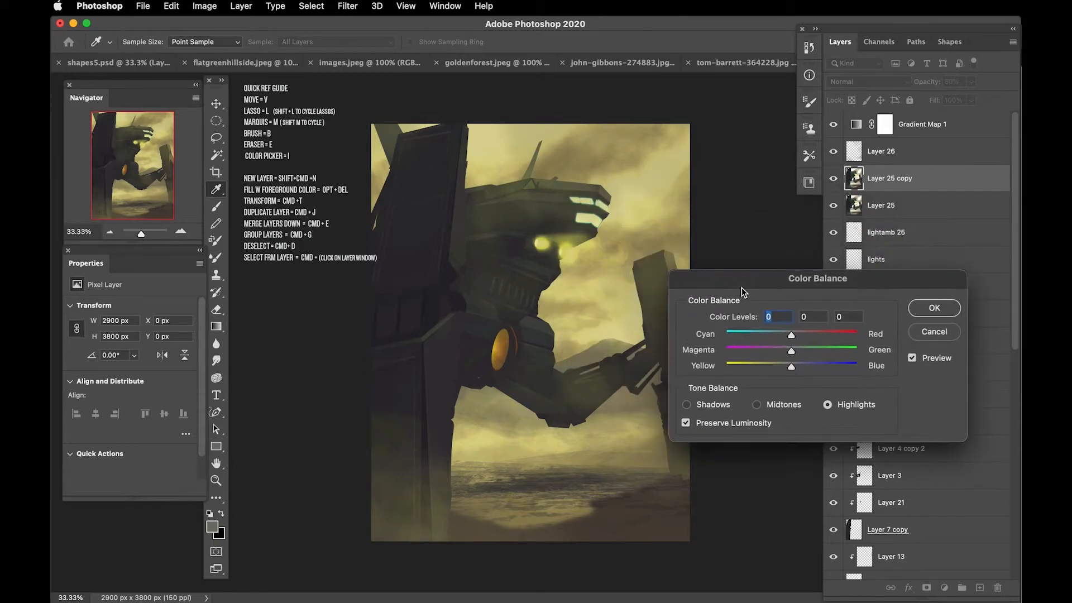
drag(791, 336, 788, 334)
mouse_move(783, 341)
mouse_down()
mouse_move(765, 340)
mouse_move(805, 368)
mouse_move(798, 336)
mouse_up()
click(828, 404)
drag(789, 368, 773, 367)
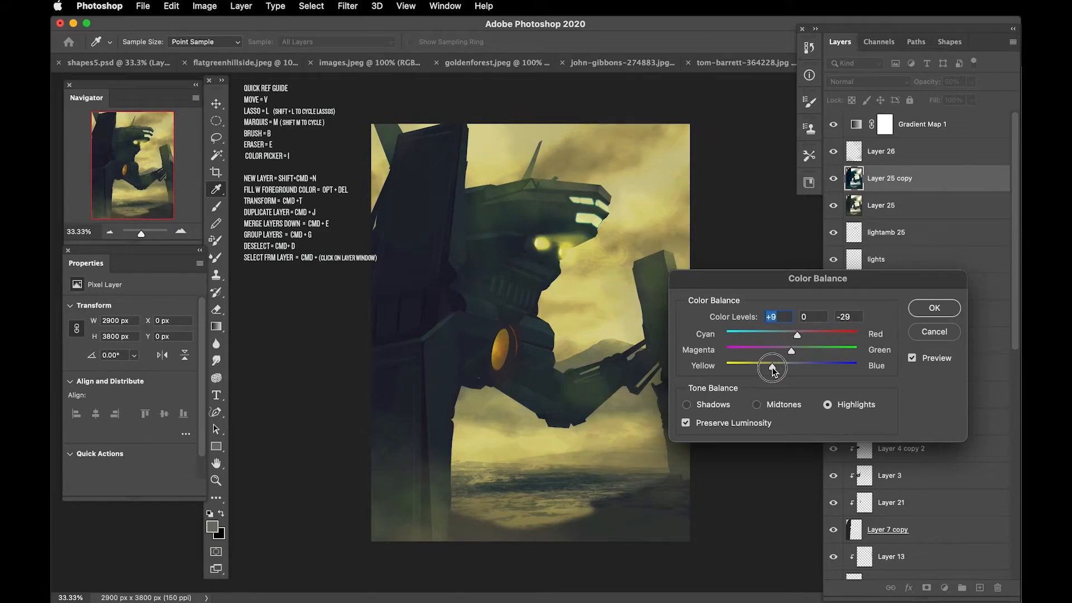
key(Return)
Step: Compare the image with and without Layer 25 copy and lower that layer's opacity to about 5%
key(b)
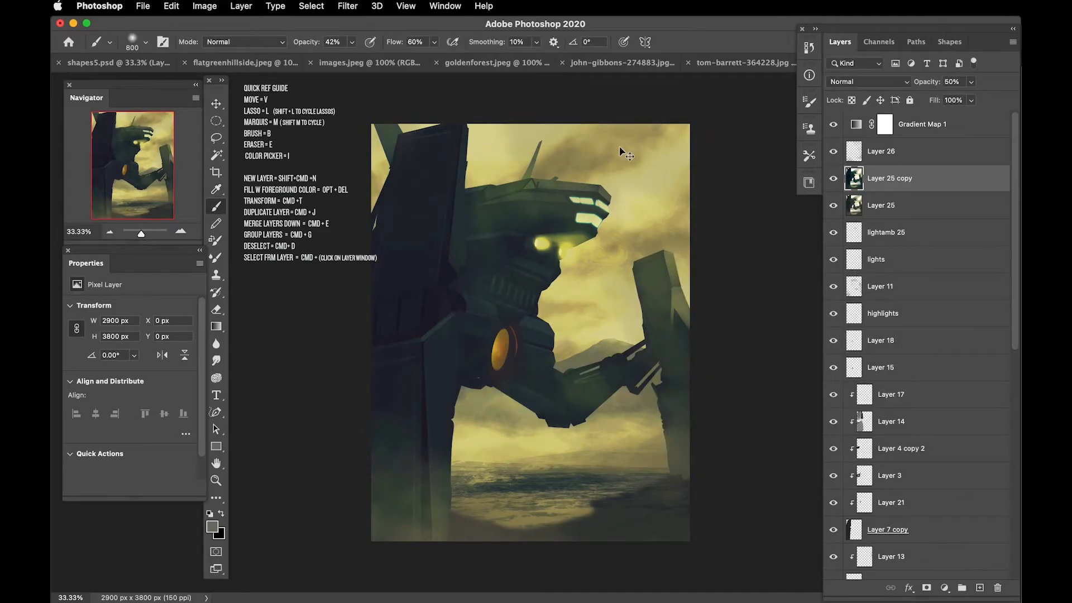
key(super+minus)
key(super+plus)
click(833, 178)
click(833, 178)
drag(920, 87, 899, 103)
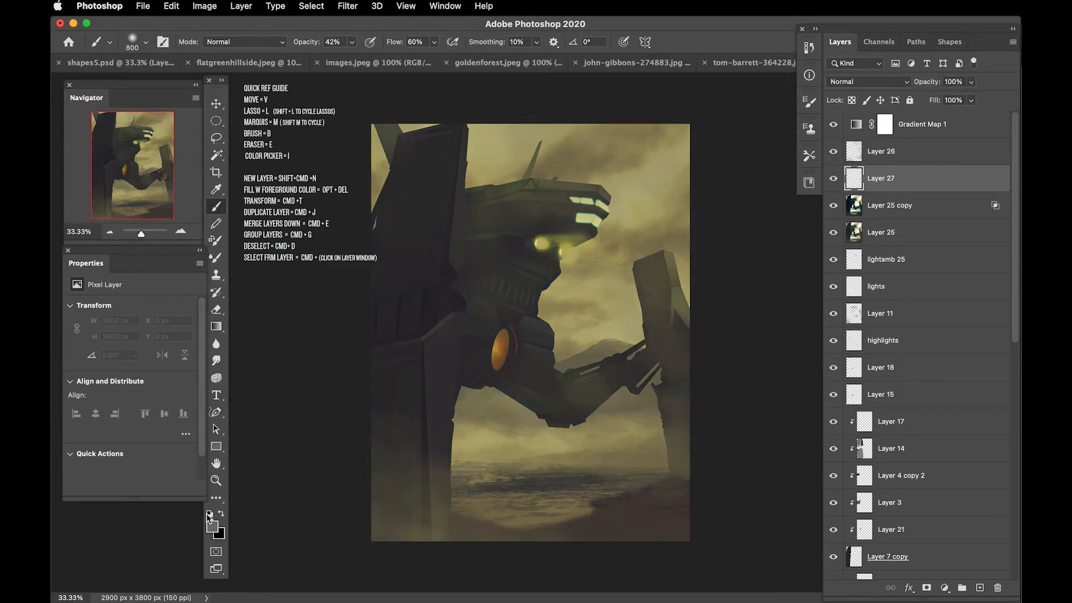
Step: Paint a soft white glow in the sky beside the robot's head on a new layer and move that layer above Gradient Map 1
click(209, 513)
key(x)
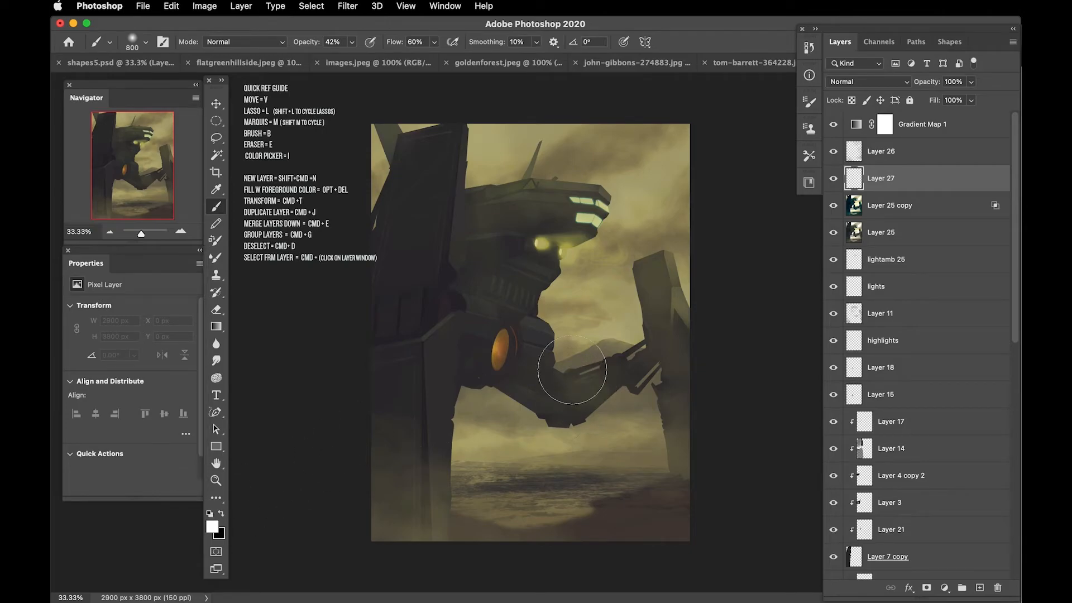
click(566, 248)
key(bracketright)
key(bracketright)
key(bracketright)
key(bracketright)
key(bracketright)
key(bracketright)
key(bracketright)
key(bracketright)
key(bracketright)
click(615, 171)
click(595, 183)
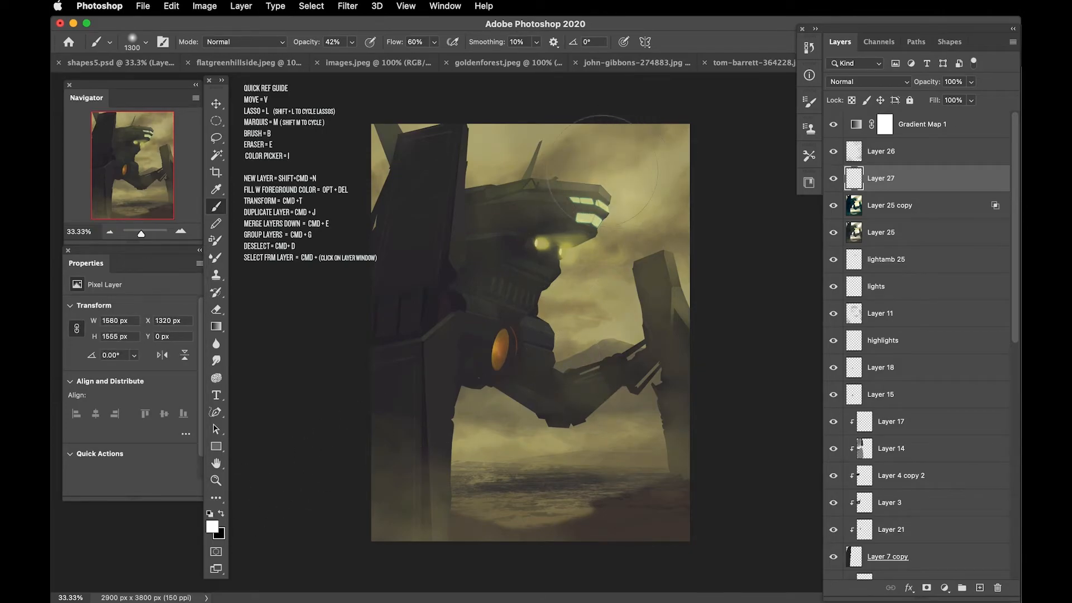
click(630, 161)
click(633, 158)
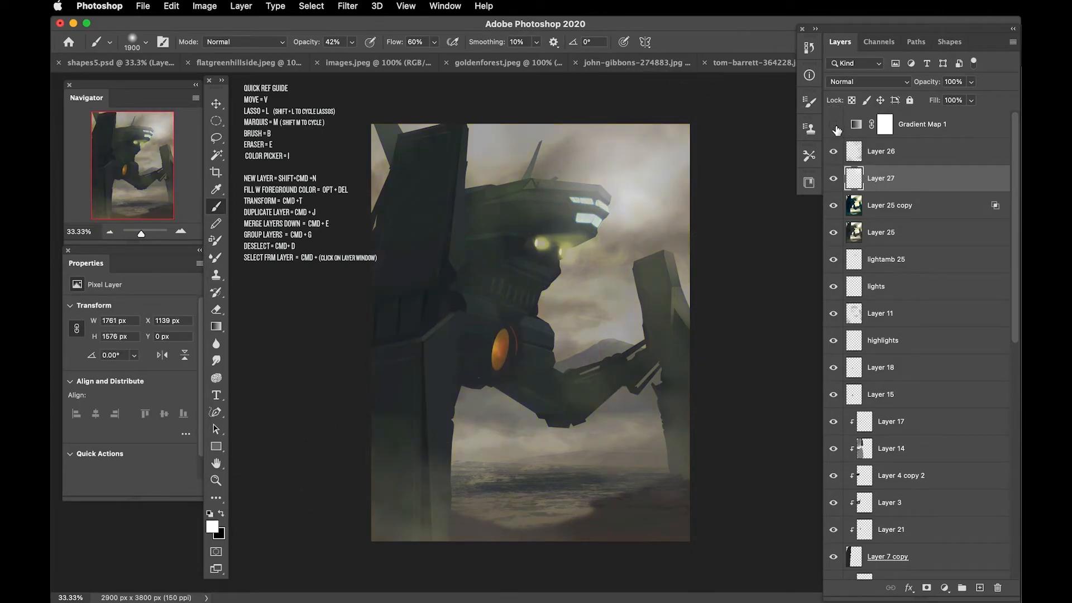
drag(877, 182, 873, 114)
Step: Widen the white glow with a 2200 px soft brush and move it toward the canvas's upper-right corner
key(bracketright)
key(bracketright)
key(bracketright)
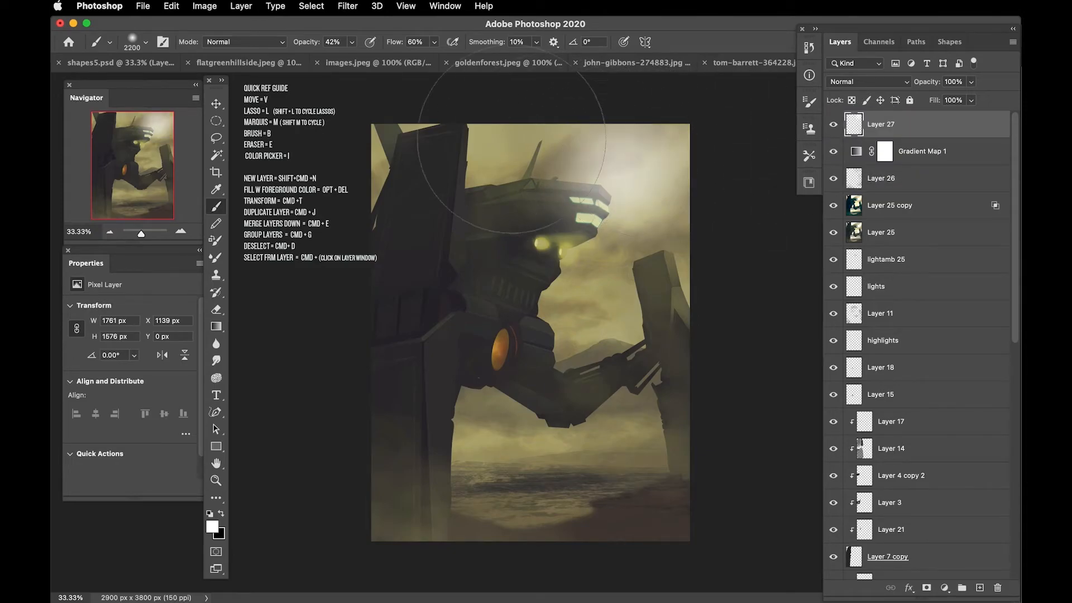
click(527, 137)
click(636, 209)
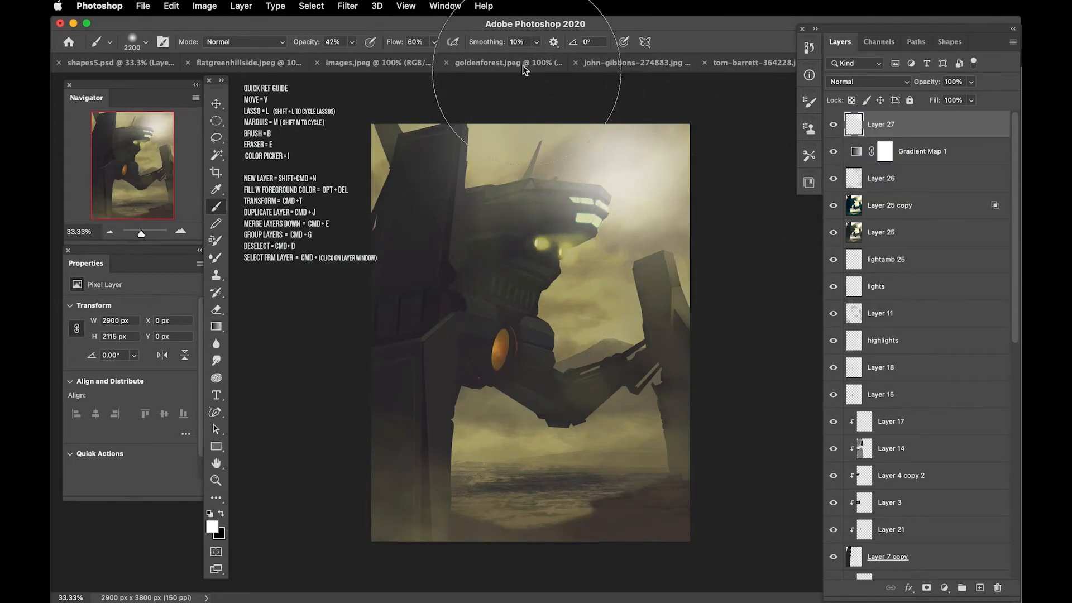
key(v)
mouse_move(607, 186)
mouse_down()
mouse_move(648, 185)
mouse_move(665, 151)
mouse_up()
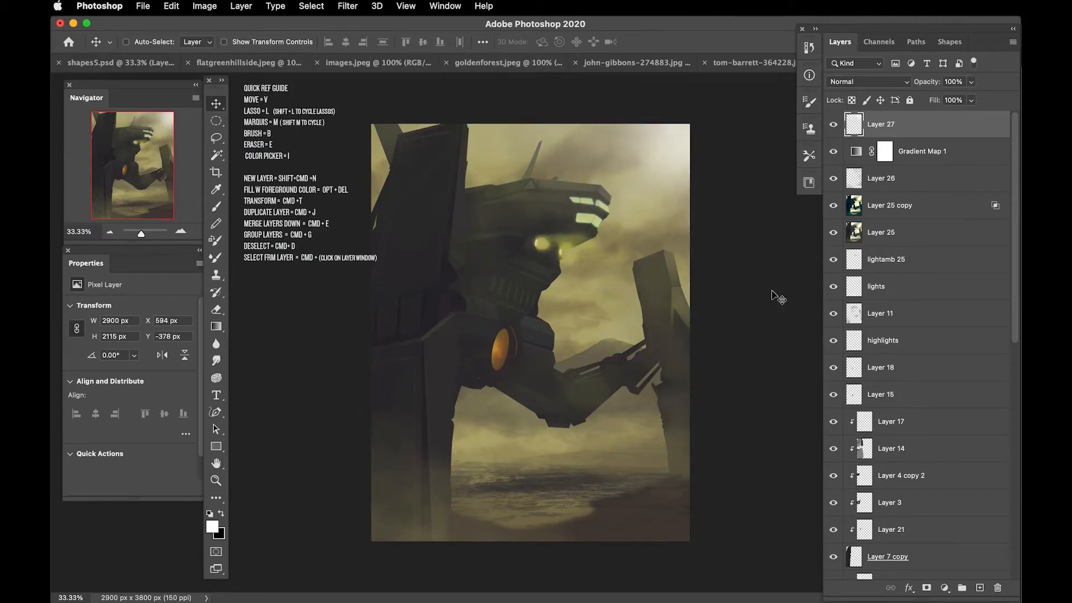
Step: Hide Layer 25 copy, compare the image without Layers 25 and 27, and set Layer 27's opacity to 80%
click(833, 206)
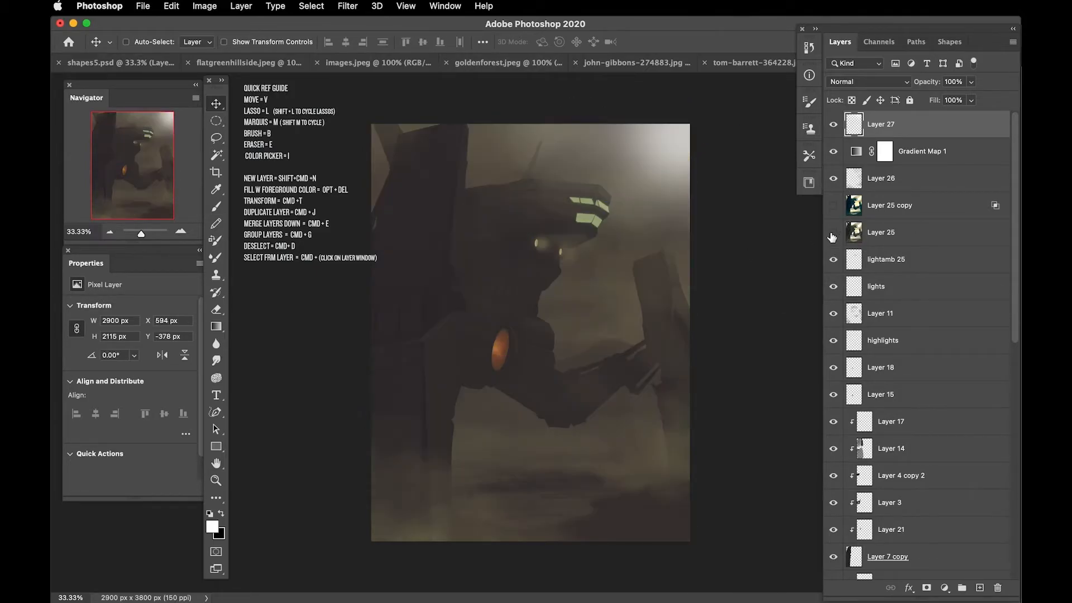
click(832, 235)
click(831, 235)
click(831, 235)
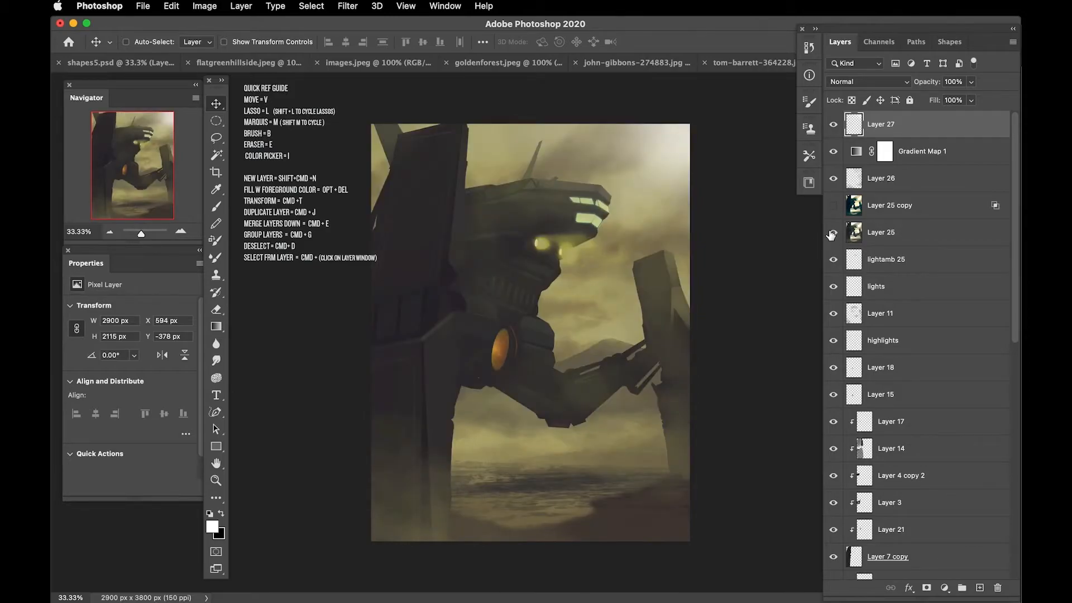
click(834, 124)
click(834, 124)
key(8)
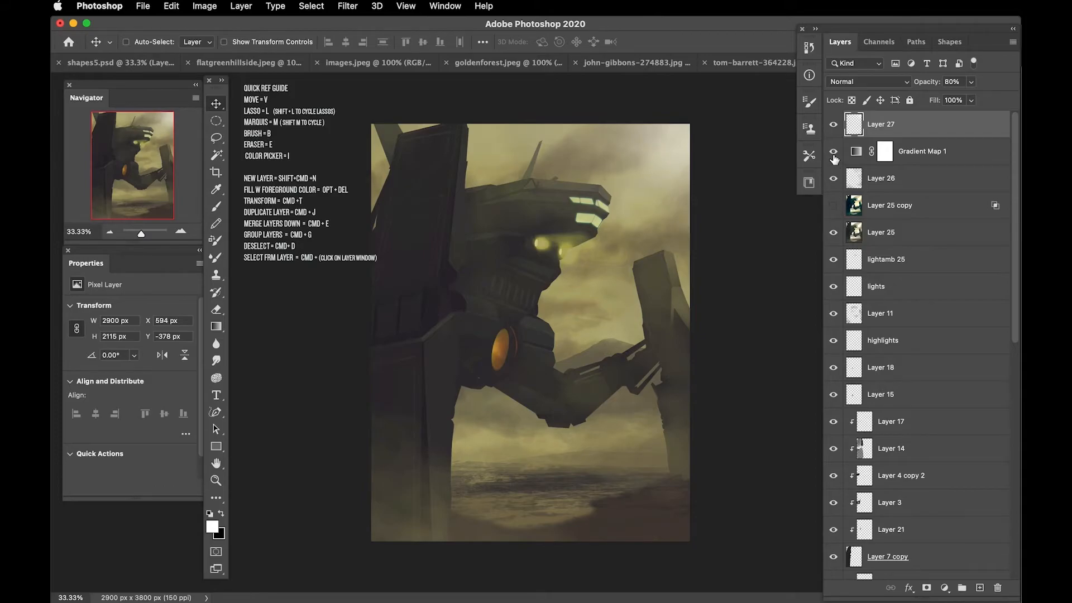
Step: Check the effect of Gradient Map 1 and Layer 25, and fine-tune Layer 25's opacity
click(832, 153)
click(834, 234)
click(834, 234)
click(871, 234)
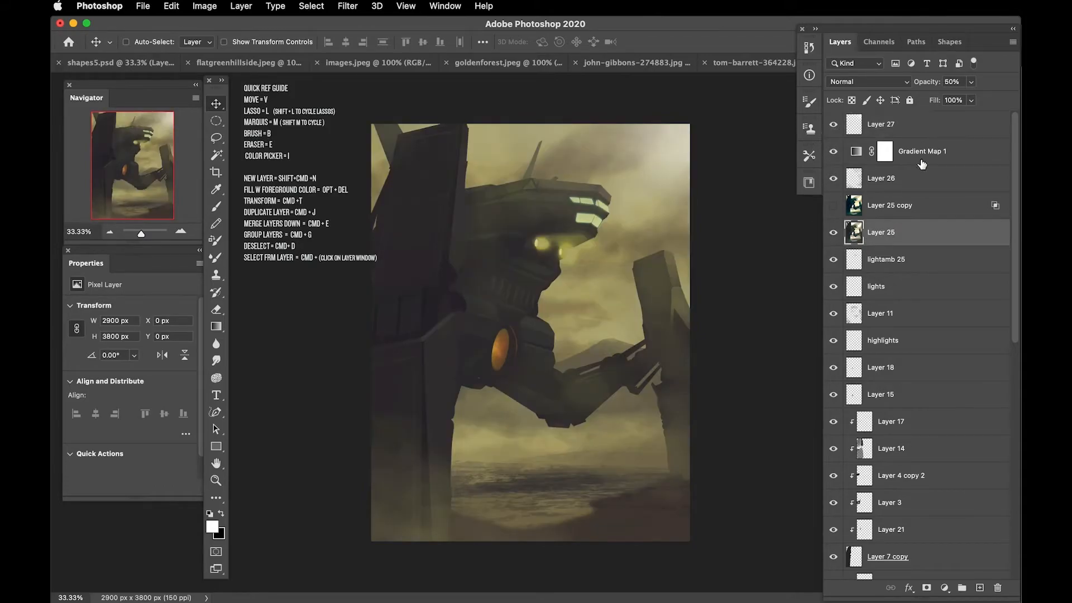
drag(926, 84, 932, 84)
Step: Stamp all visible layers into a new layer on top and soften the right pillar's edge with the Blur tool
click(919, 131)
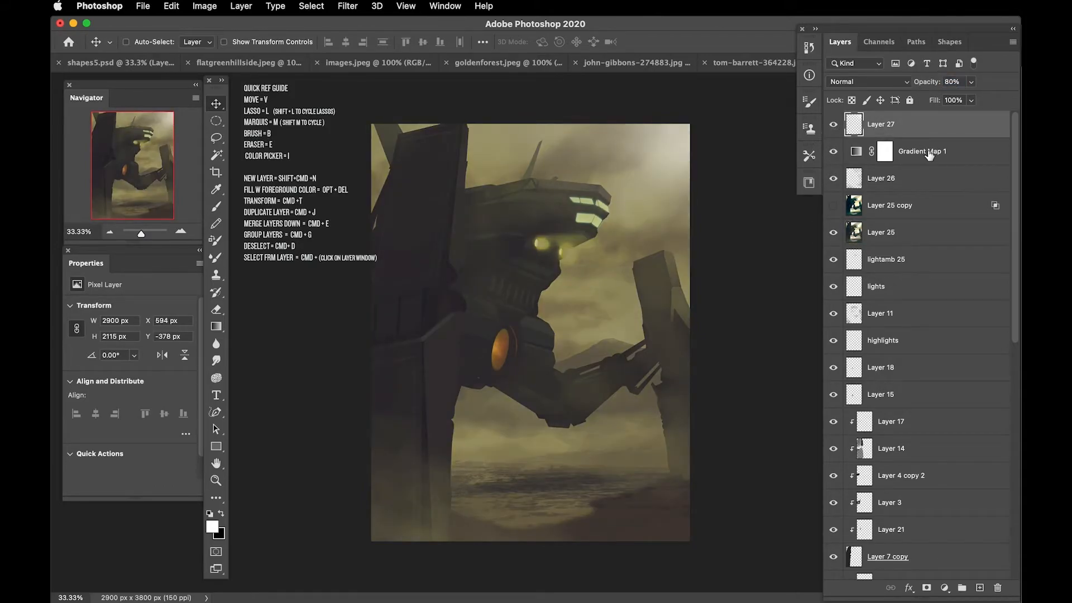
key(super+alt+shift+e)
click(216, 343)
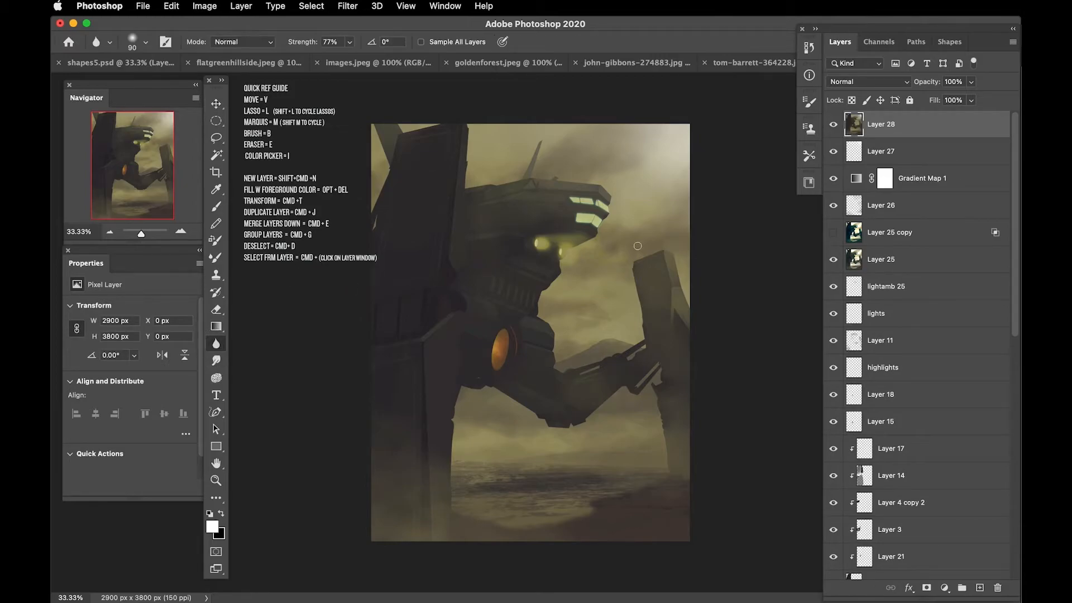
key(bracketright)
mouse_move(673, 267)
mouse_down()
mouse_move(633, 266)
mouse_move(653, 327)
mouse_move(636, 278)
mouse_move(682, 305)
mouse_move(686, 324)
mouse_move(693, 302)
mouse_up()
key(bracketright)
key(bracketright)
Step: Create a new layer and choose a scattered debris particle brush for pale beige specks
key(super+alt+shift+n)
key(b)
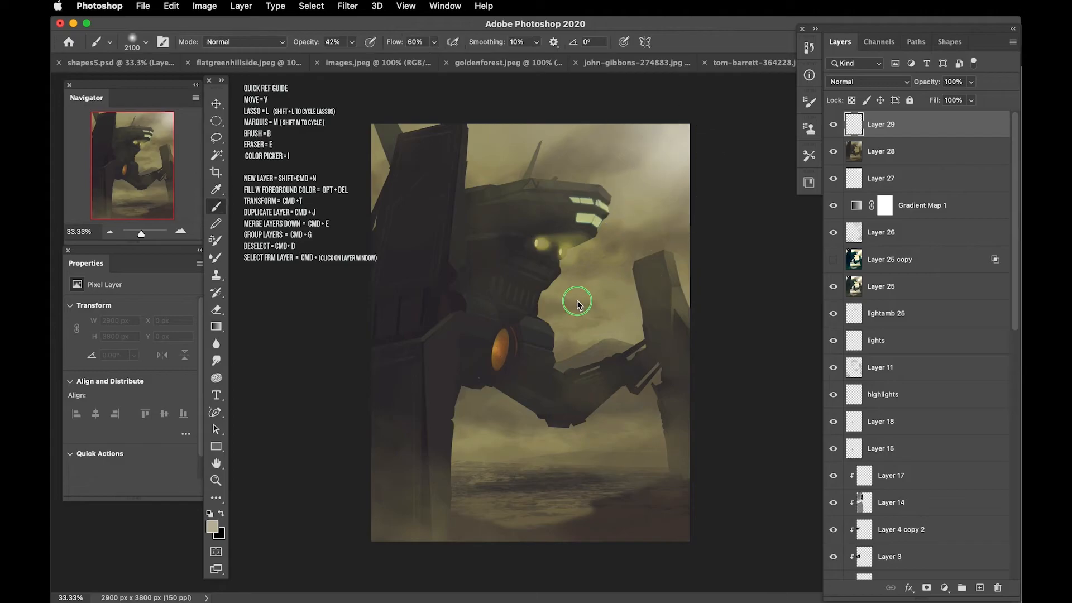
right_click(574, 304)
scroll(539, 358, down, 5)
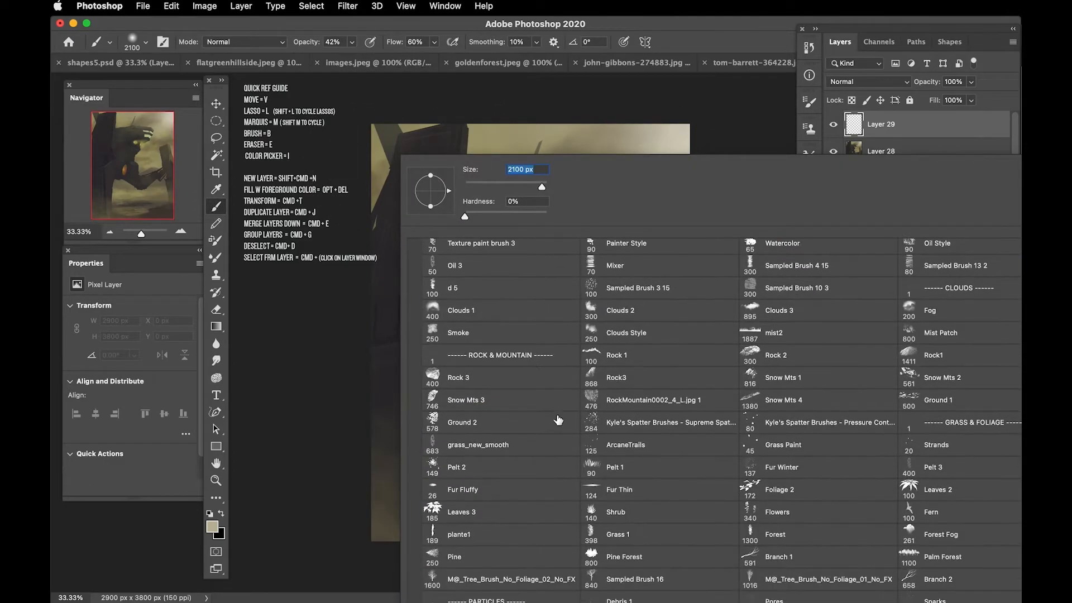
double_click(627, 542)
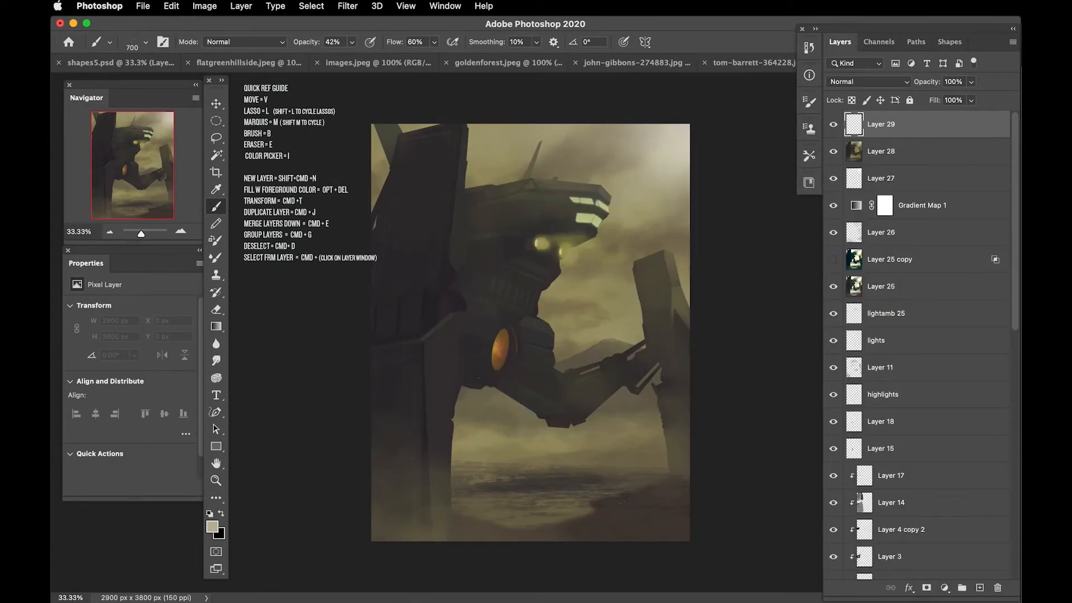
Step: Scatter pale specks over the ground and pillar base with brush sizes up to 2000 px, and name the layer debris1
click(591, 491)
key(bracketleft)
key(bracketleft)
click(570, 479)
click(472, 485)
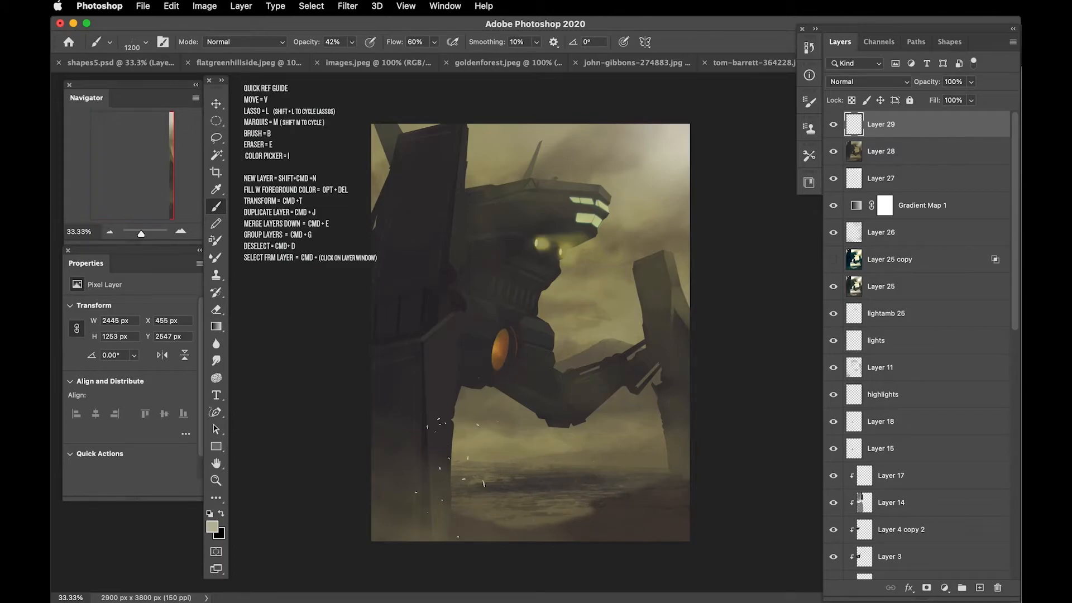
click(429, 457)
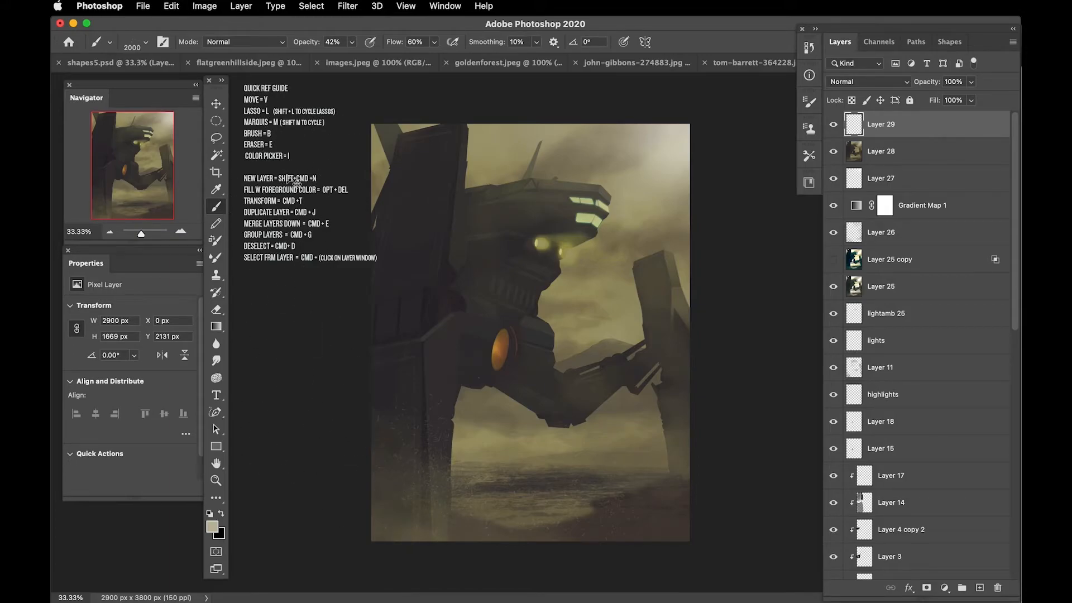
double_click(891, 123)
text(debris1)
key(Return)
Step: Add another layer above debris1 and scatter more specks over the lower left pillar and ground with a 1400 px brush
key(shift+super+n)
key(Return)
click(405, 399)
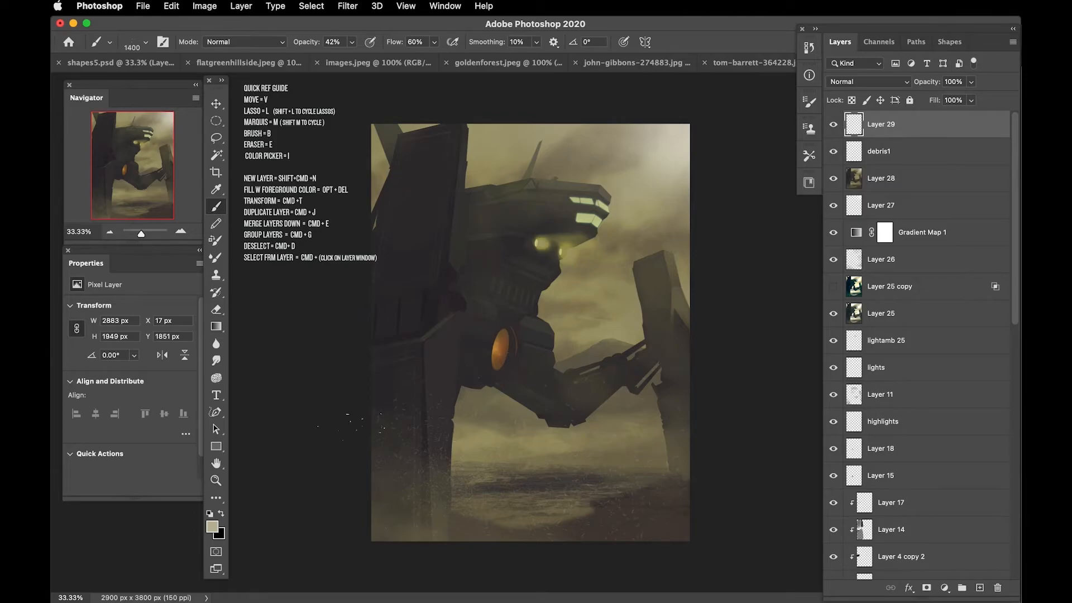
click(347, 6)
mouse_move(425, 157)
click(552, 217)
Step: Apply a Motion Blur to the new speck layer with an angle of -9° and a distance of 83 pixels
click(347, 5)
mouse_move(481, 157)
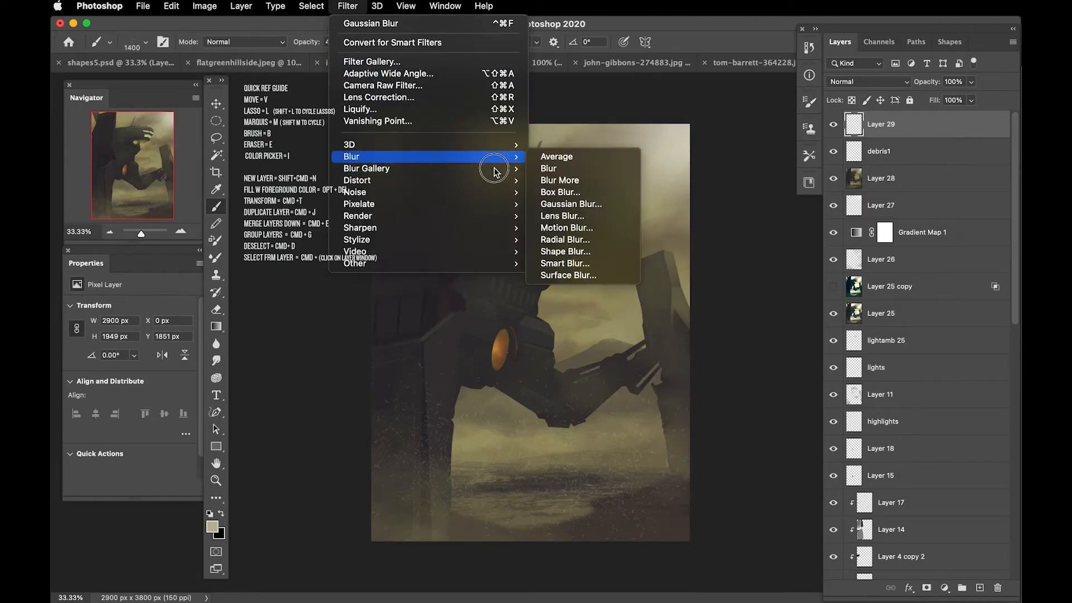
click(553, 228)
drag(921, 368, 765, 270)
drag(760, 503, 759, 502)
drag(830, 453, 828, 459)
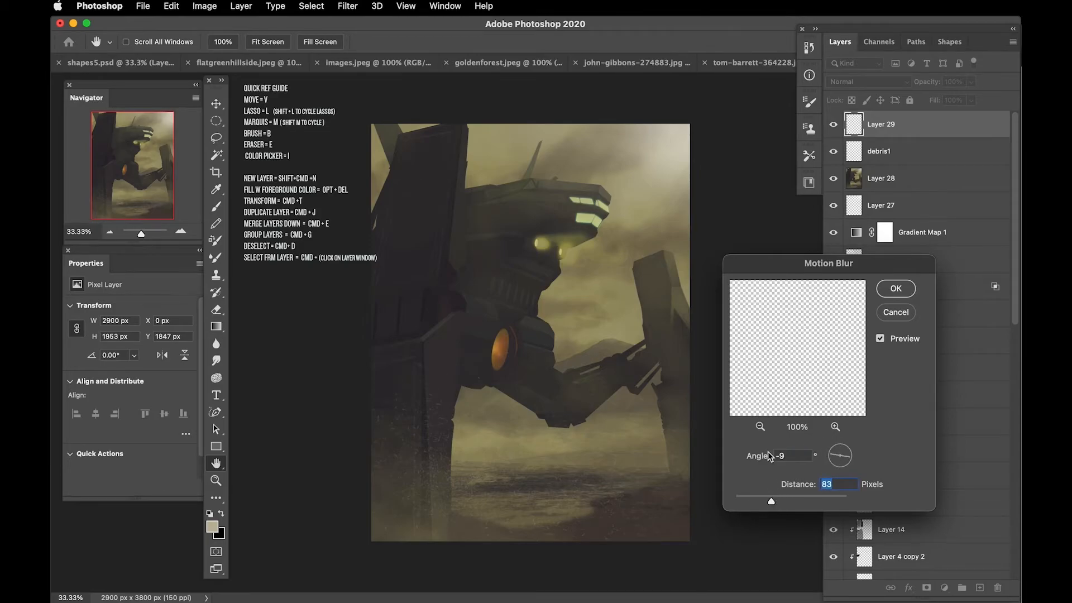
key(Return)
Step: Paint a soft pale glow around the robot's eyes on a new layer using the Soft Round brush
key(b)
click(980, 587)
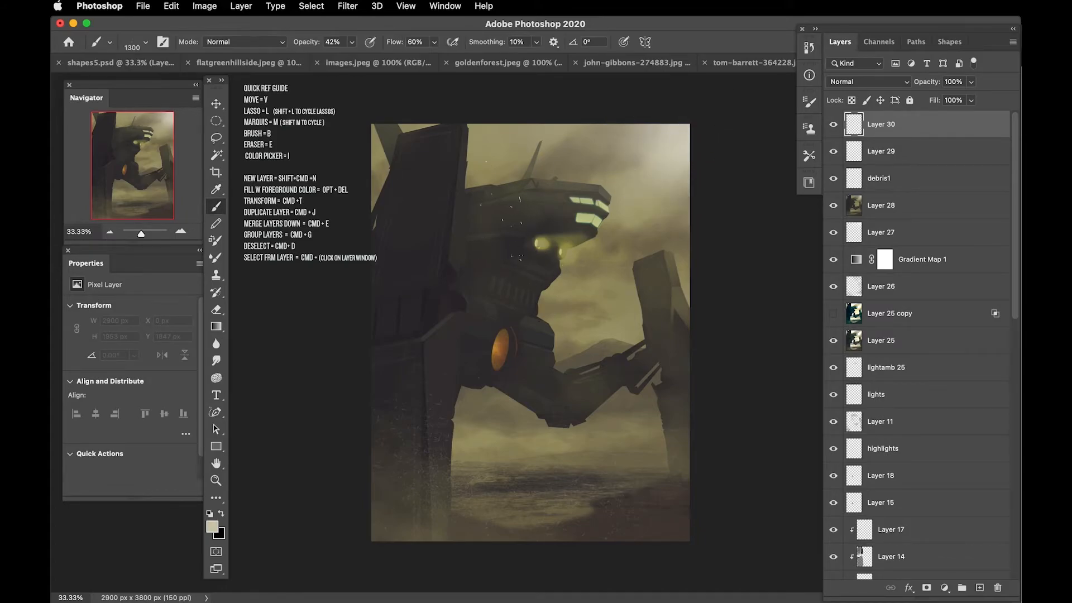
right_click(567, 247)
scroll(782, 374, up, 5)
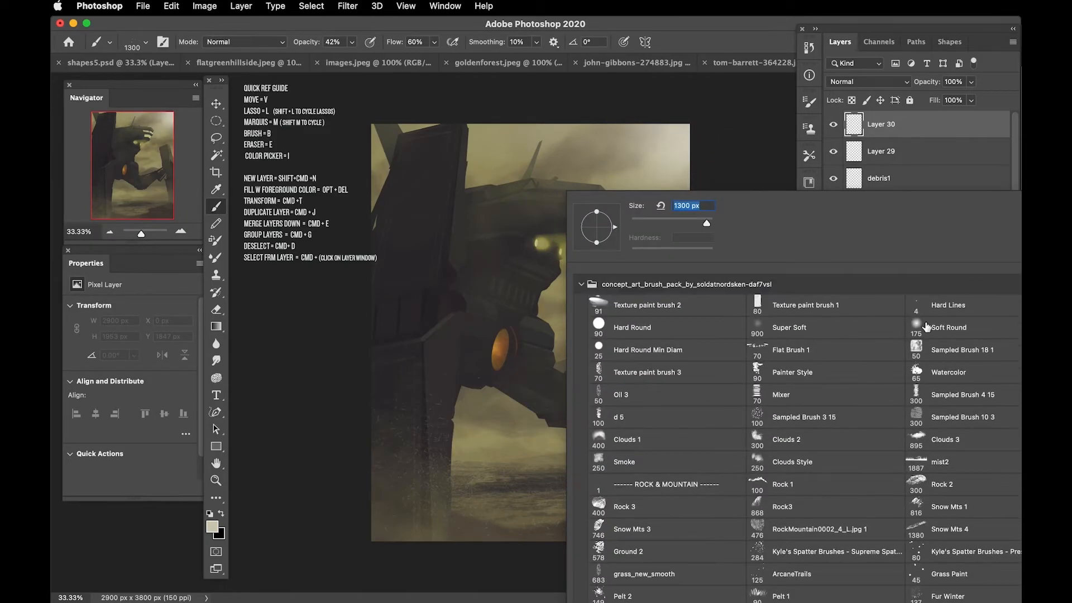
click(925, 326)
click(728, 171)
key(super+equal)
key(bracketleft)
drag(541, 199, 541, 201)
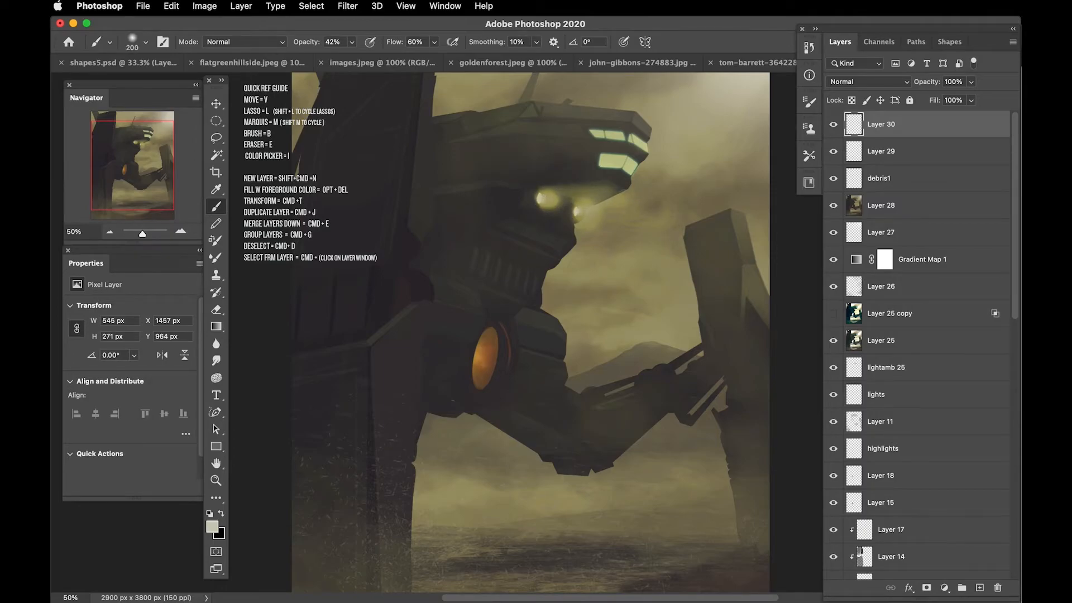
Step: Load the right pillar's outline as a selection, paint pale highlights inside it with a soft brush of about 80 px, and deselect
drag(1015, 305, 1003, 478)
super+click(857, 480)
key(bracketright)
key(bracketright)
key(bracketright)
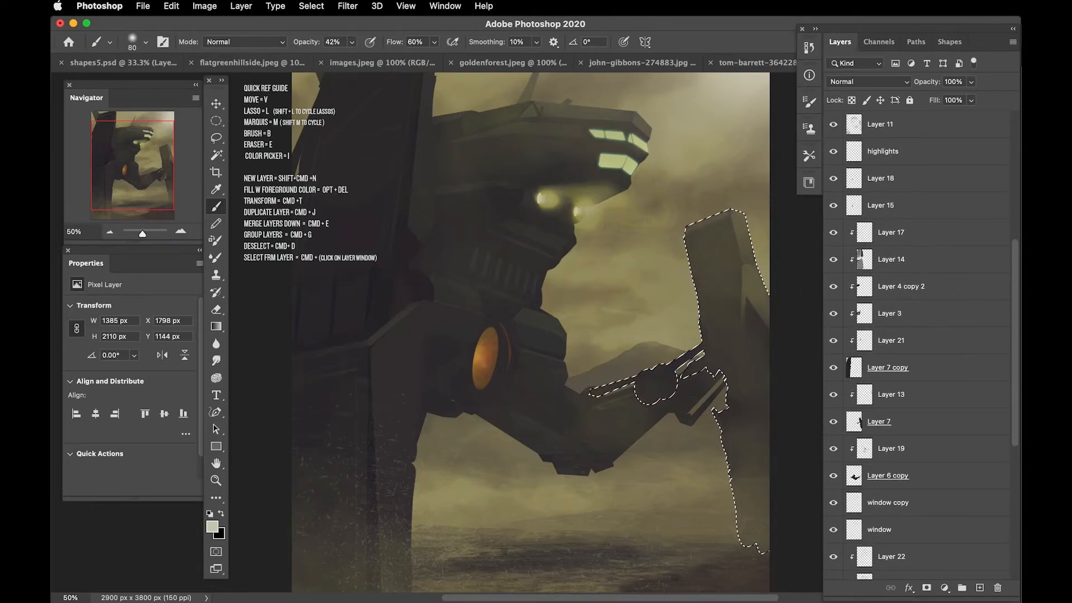
key(super+d)
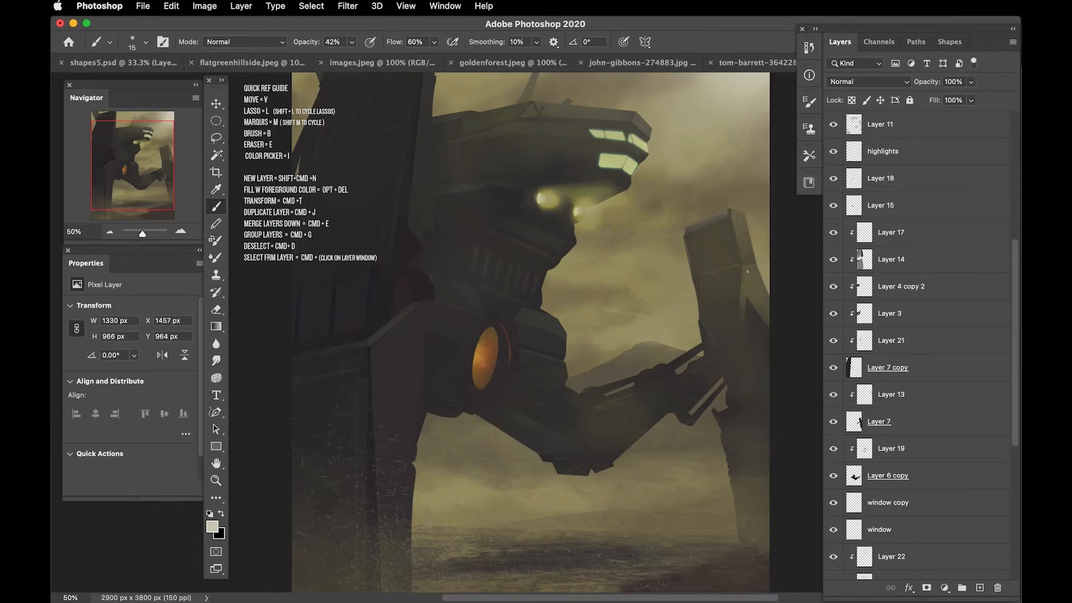
key(super+minus)
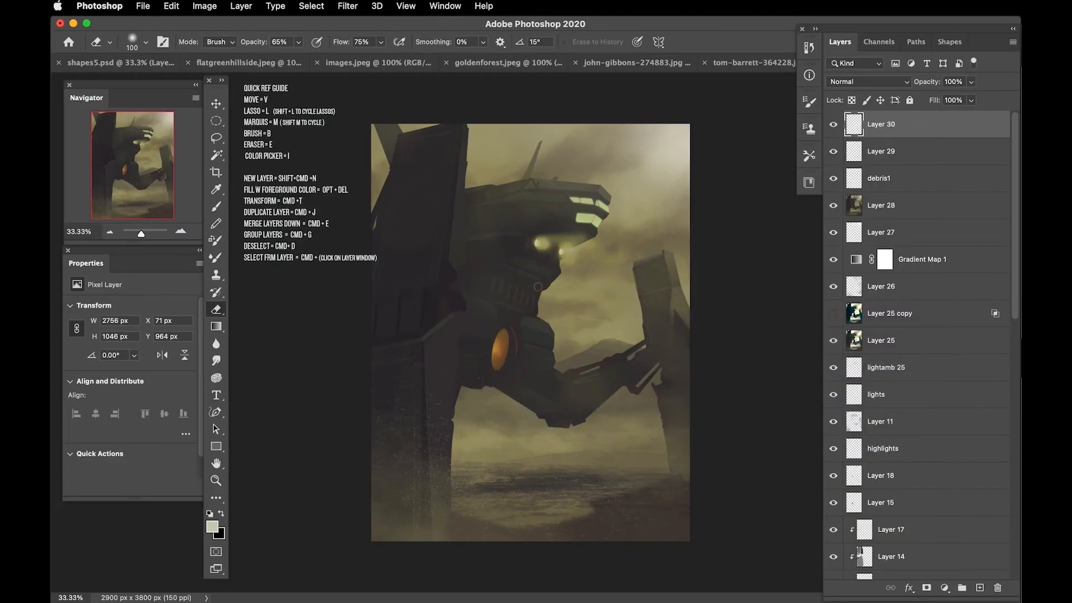
Step: Paste the yellow VI logo from Illustrator as pixels and move it onto the left pillar
key(super+v)
key(Return)
Step: Enlarge and distort the VI logo to about 500 × 307 px at the top of the left pillar
key(Return)
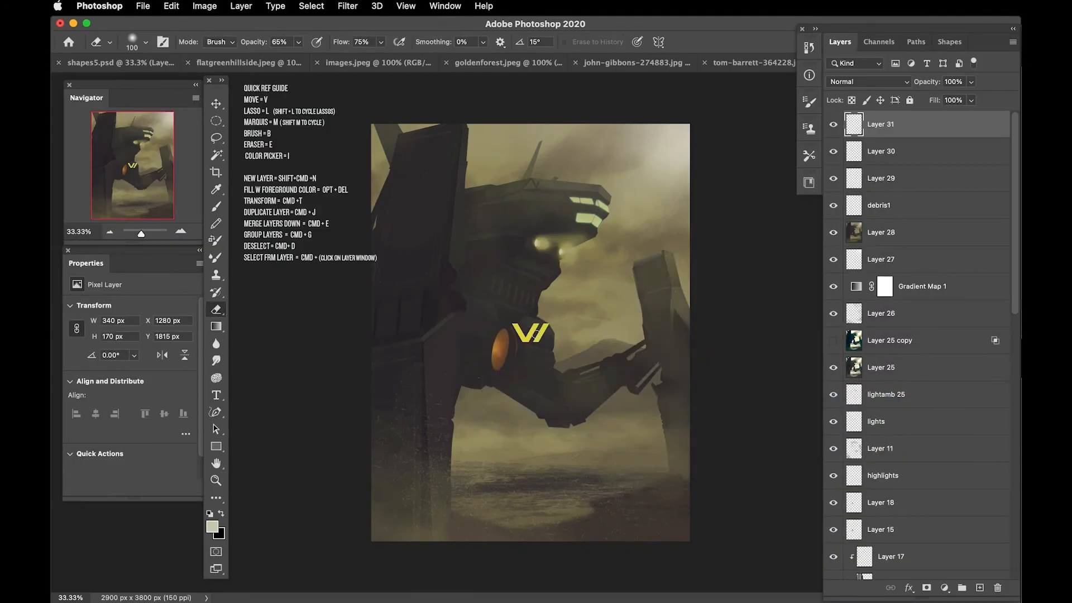
key(v)
drag(533, 339, 454, 209)
key(super+t)
drag(429, 228, 381, 236)
right_click(405, 224)
click(428, 294)
drag(441, 216, 440, 211)
drag(440, 244, 440, 243)
drag(399, 240, 394, 162)
right_click(412, 177)
click(429, 201)
drag(422, 174, 425, 175)
key(Return)
key(super+BackSpace)
key(super+z)
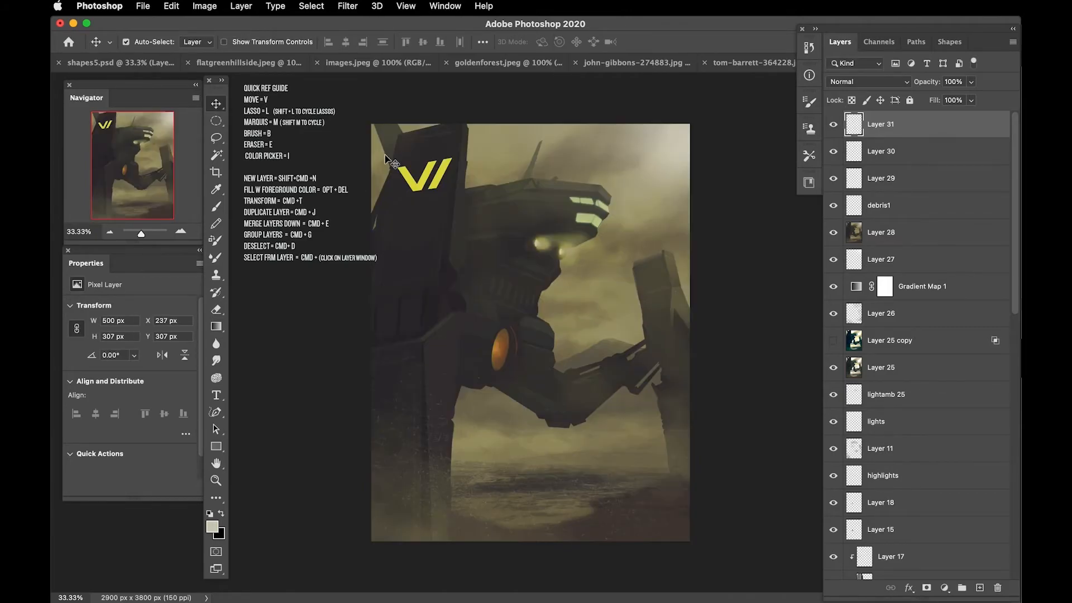
Step: Distort the VI logo again to about 462 × 307 px so it follows the pillar's perspective
key(super+=)
drag(373, 108, 468, 286)
key(super+t)
right_click(443, 263)
click(460, 337)
drag(426, 249, 428, 251)
drag(460, 268, 428, 262)
key(Return)
Step: Blend the logo with the underlying tones at 44% opacity and move it down to the middle of the left pillar
double_click(938, 124)
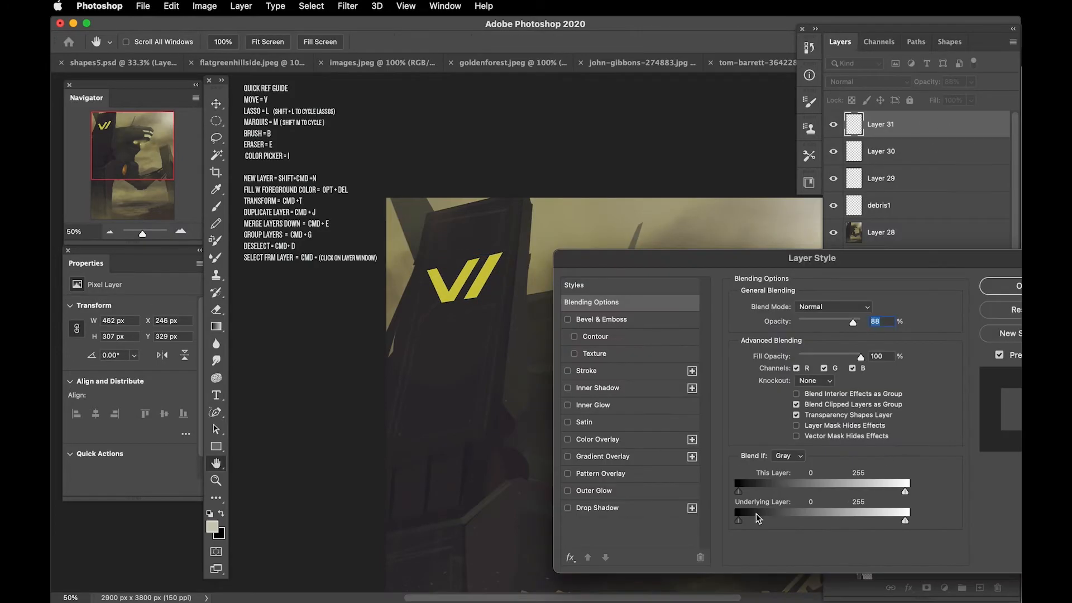
key(Return)
key(super+minus)
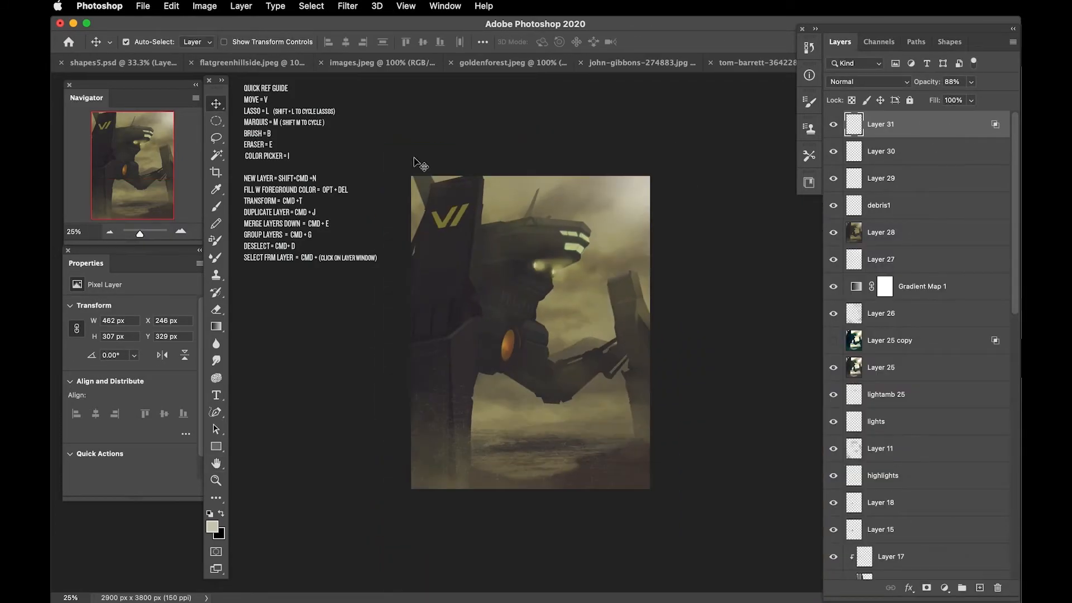
drag(434, 223, 426, 279)
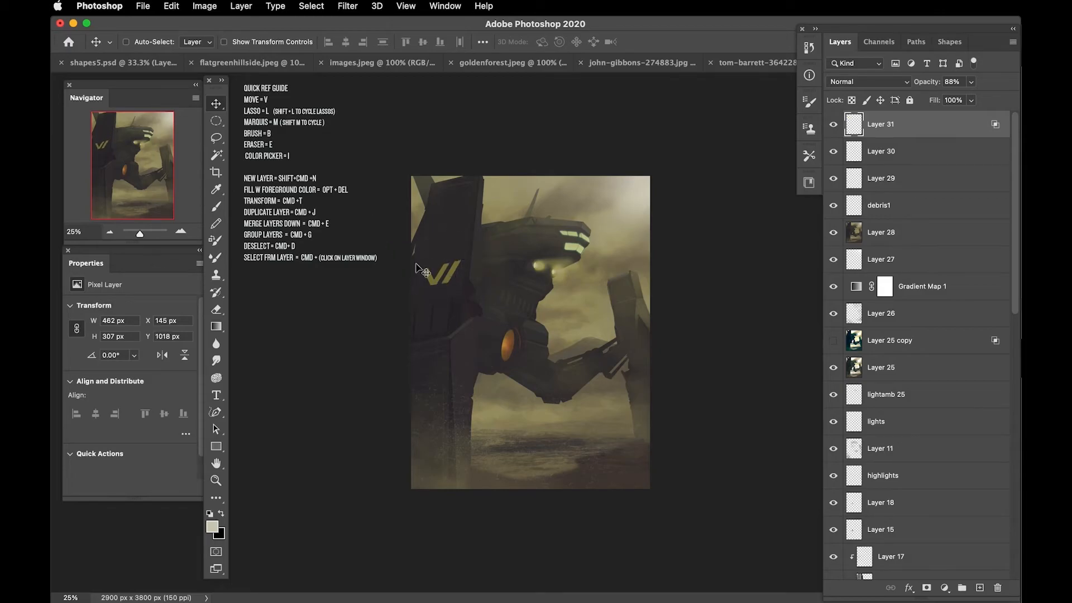
drag(925, 83, 901, 96)
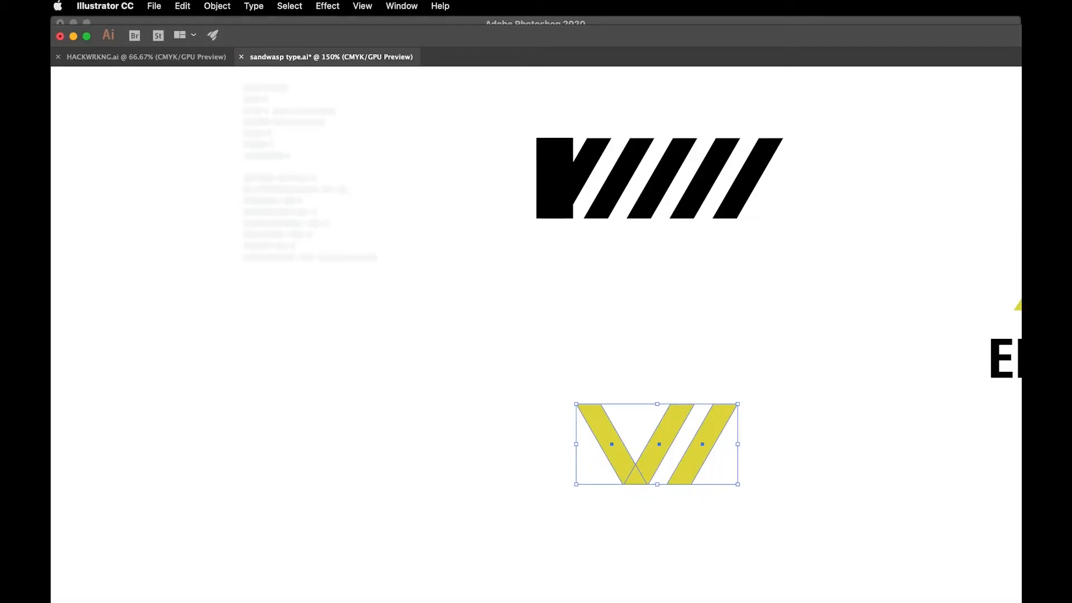
Step: Copy the striped DANGER decal from Illustrator in outline view and paste it into the Photoshop artwork as pixels
scroll(580, 330, right, 5)
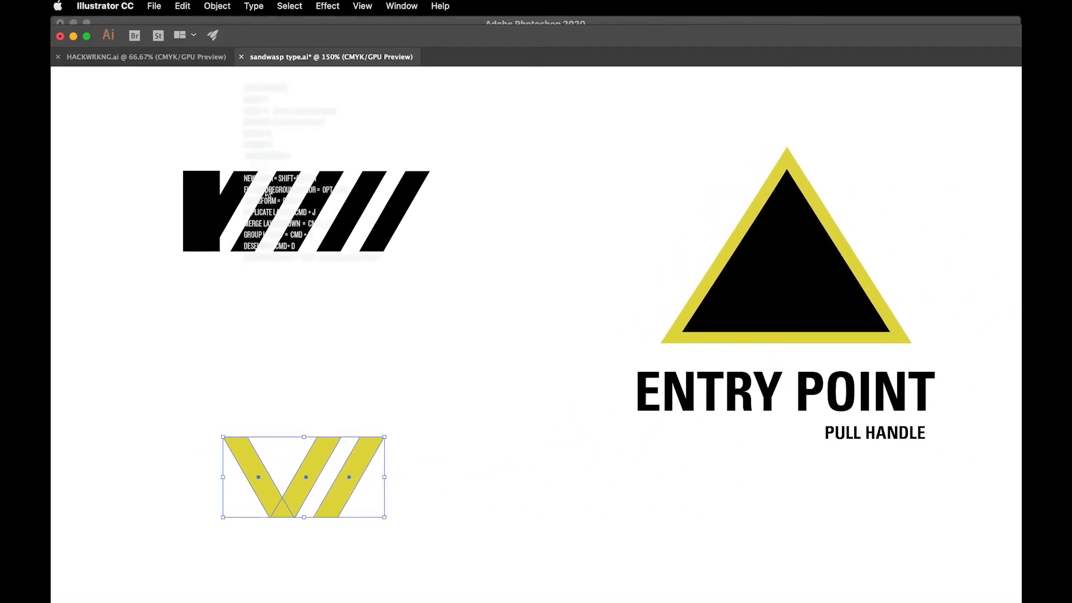
key(super+y)
click(278, 229)
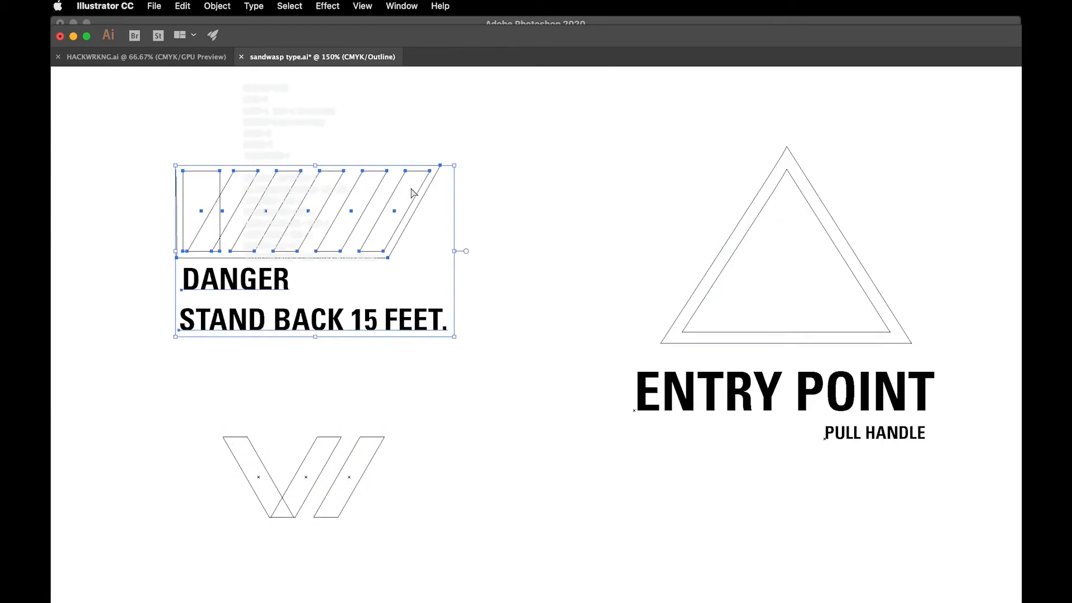
key(super+Tab)
key(super+v)
key(Return)
Step: Scale the DANGER decal to about 23%, rotate it about 14° and place it beside the robot's orange light
drag(480, 272, 580, 265)
key(super+plus)
key(super+plus)
key(super+plus)
drag(508, 361, 487, 431)
drag(504, 254, 340, 192)
drag(345, 384, 439, 331)
key(super+t)
drag(375, 238, 397, 225)
drag(507, 301, 403, 288)
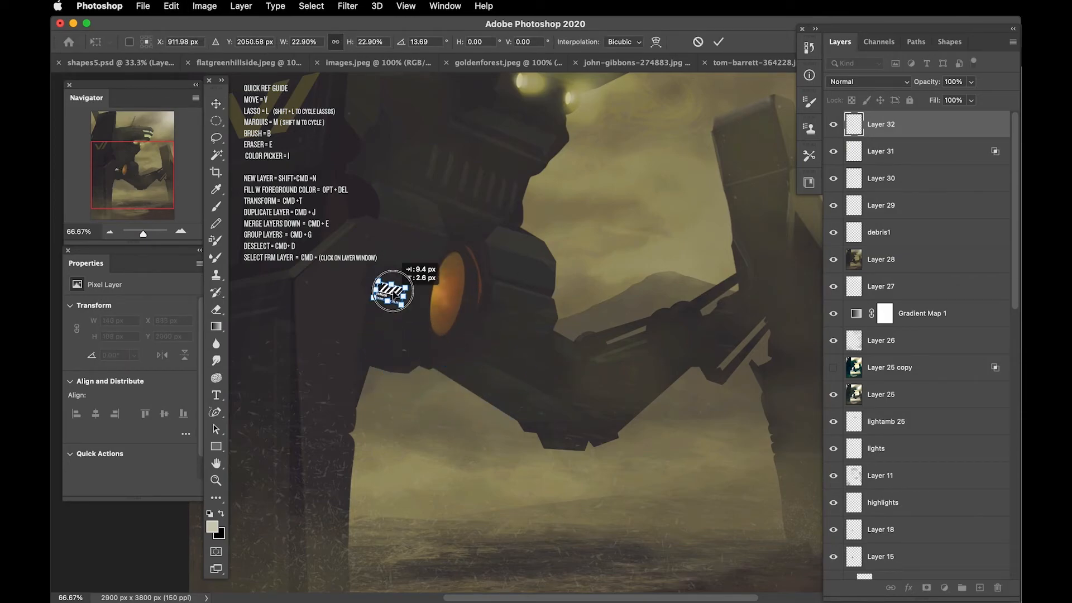
key(Return)
Step: Split the decal layer's Blend If dark slider for the underlying layer to 0 / 129
double_click(949, 124)
drag(738, 520, 823, 517)
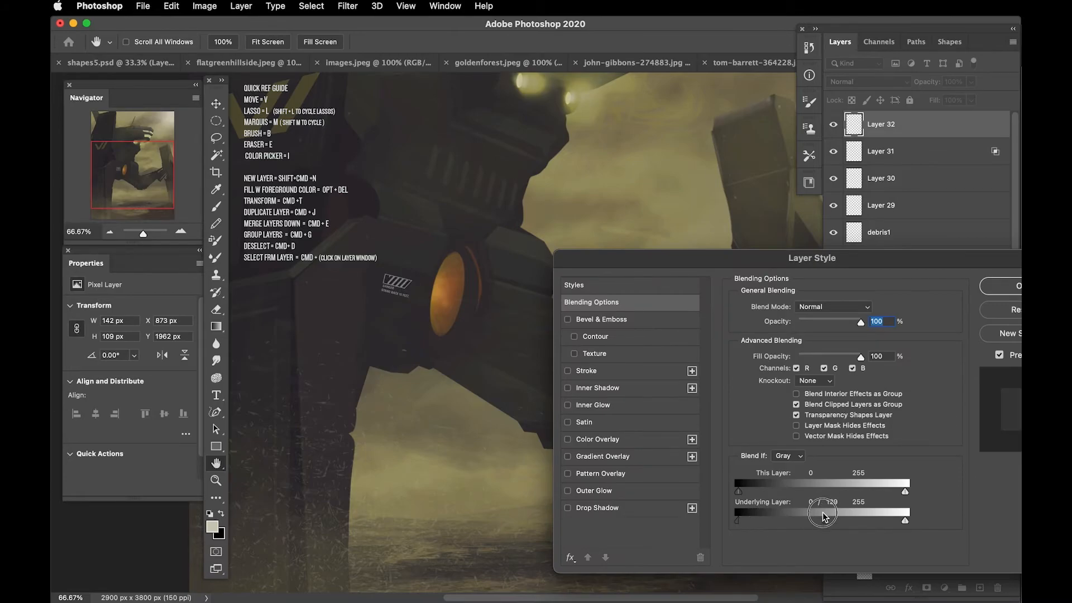
key(Return)
Step: Distort the DANGER decal to fit the body surface and lower its layer opacity to 24%
key(super+t)
right_click(397, 285)
click(405, 349)
drag(382, 298, 373, 294)
key(Return)
key(super+t)
right_click(398, 283)
click(415, 355)
key(Return)
drag(930, 83, 913, 89)
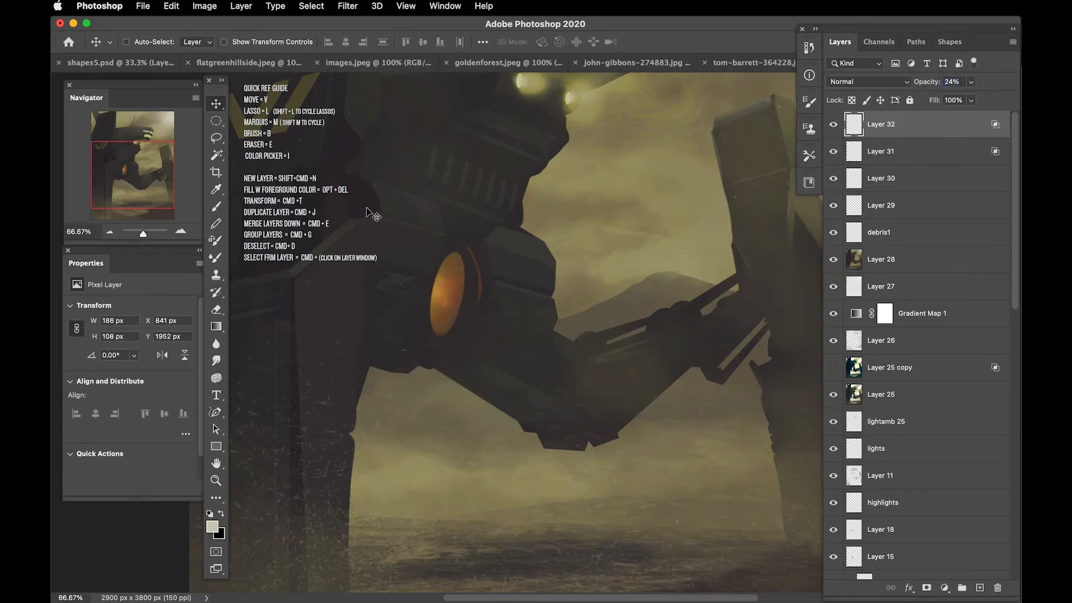
Step: Copy the ENTRY POINT triangle sign from Illustrator and paste it into the Photoshop artwork as pixels
key(super+minus)
key(super+minus)
key(super+Tab)
drag(589, 174, 981, 539)
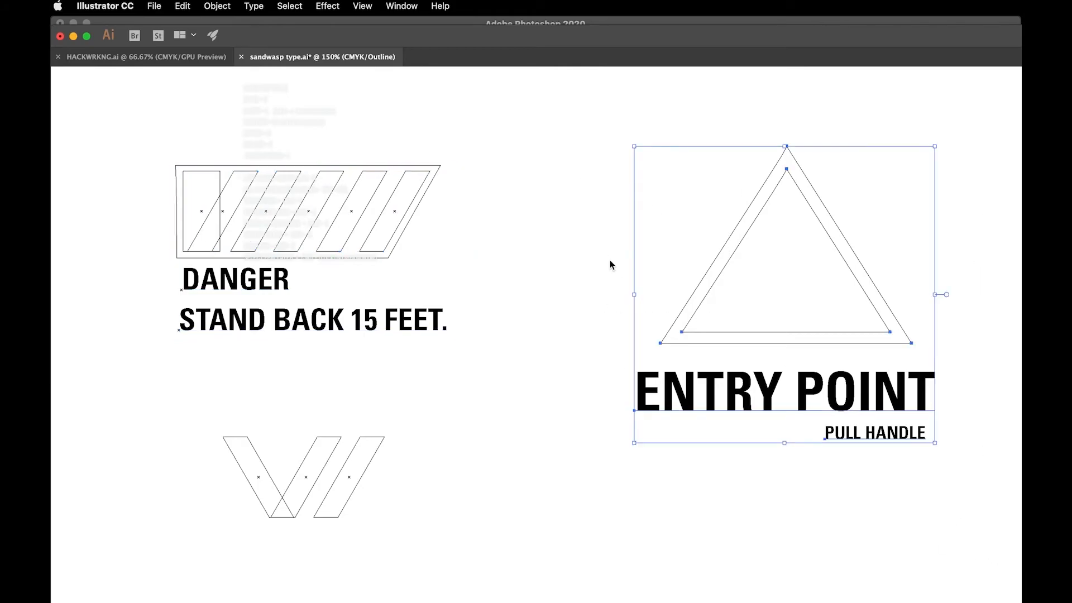
key(super+Tab)
key(super+v)
click(776, 338)
key(Return)
Step: Shrink and skew the triangle sign to about 105 × 109 px and place it on the upper left pillar
drag(531, 325, 557, 410)
key(super+t)
key(Return)
key(super+plus)
key(super+plus)
drag(463, 290, 347, 245)
key(super+t)
key(super+plus)
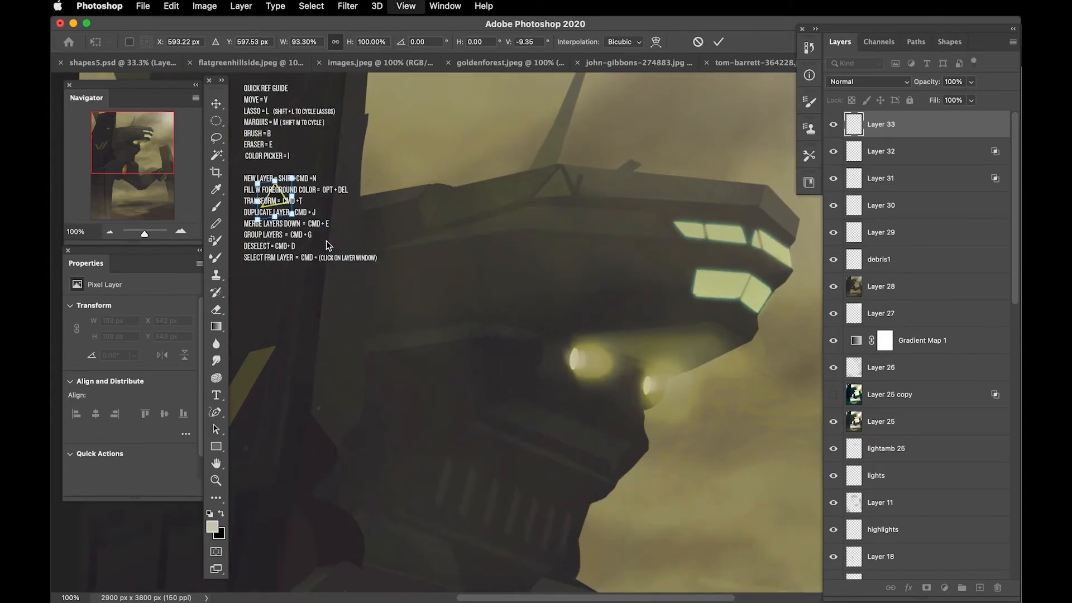
drag(520, 302, 526, 295)
key(Return)
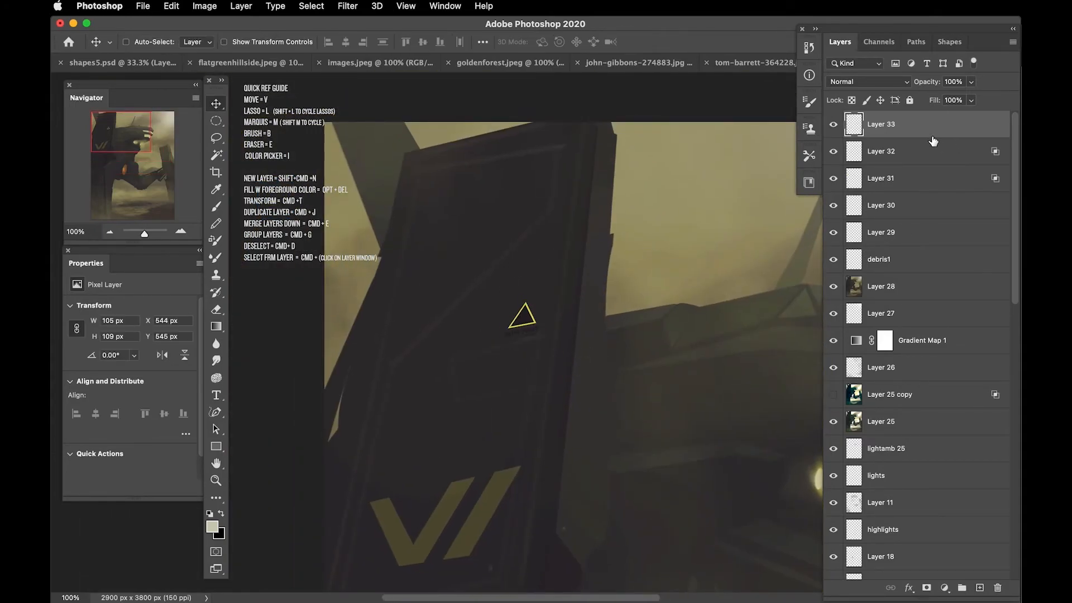
Step: Blend the triangle sign with the underlying layer's dark tones using Blend If and set its opacity to 82%
double_click(939, 132)
drag(740, 520, 831, 507)
key(Return)
key(super+minus)
key(super+minus)
key(super+minus)
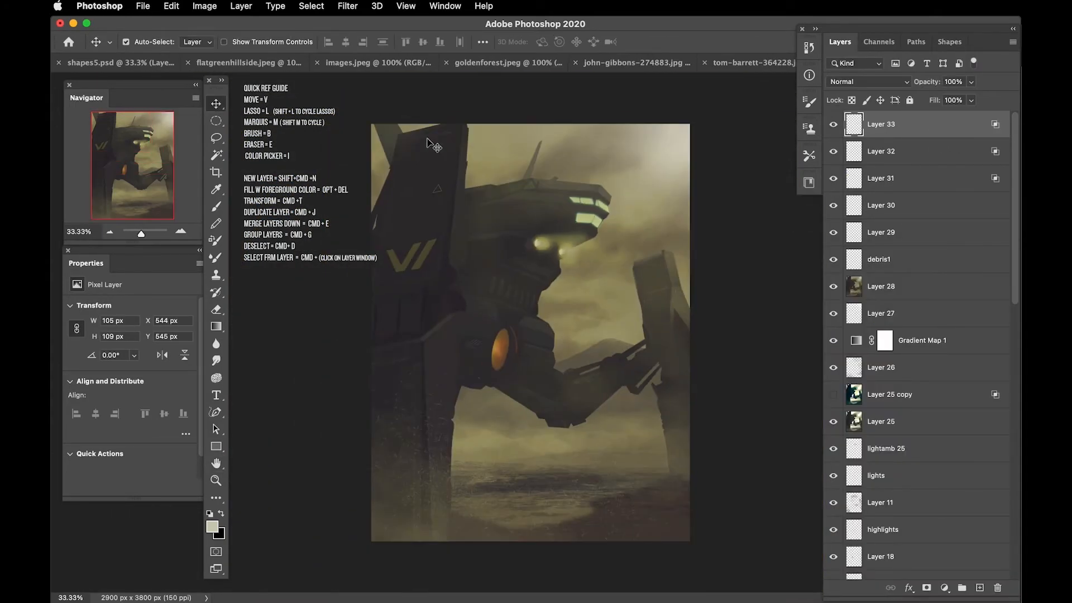
key(super+plus)
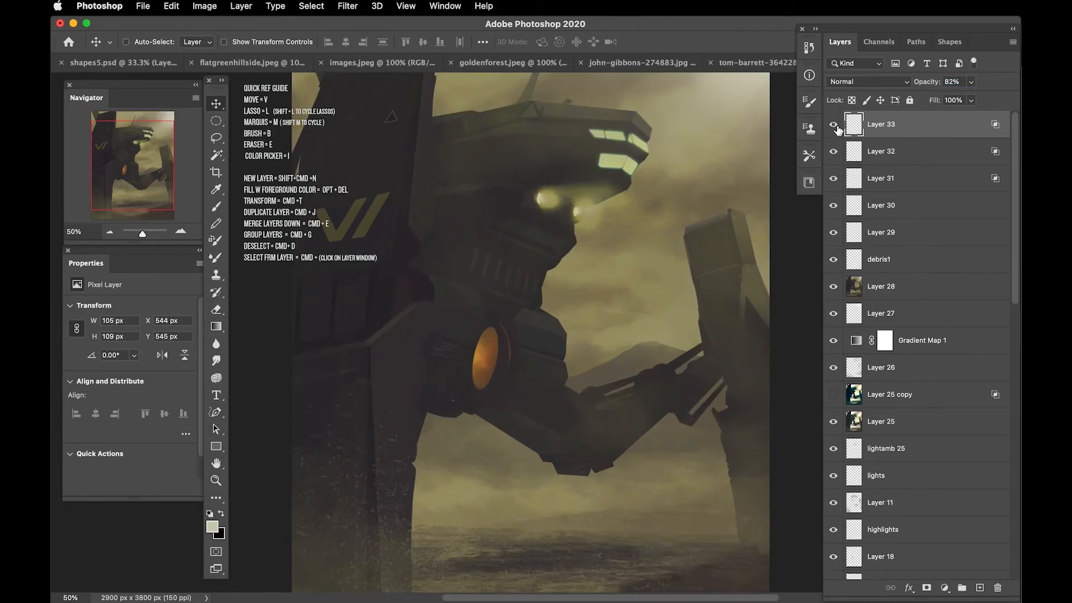
key(super+minus)
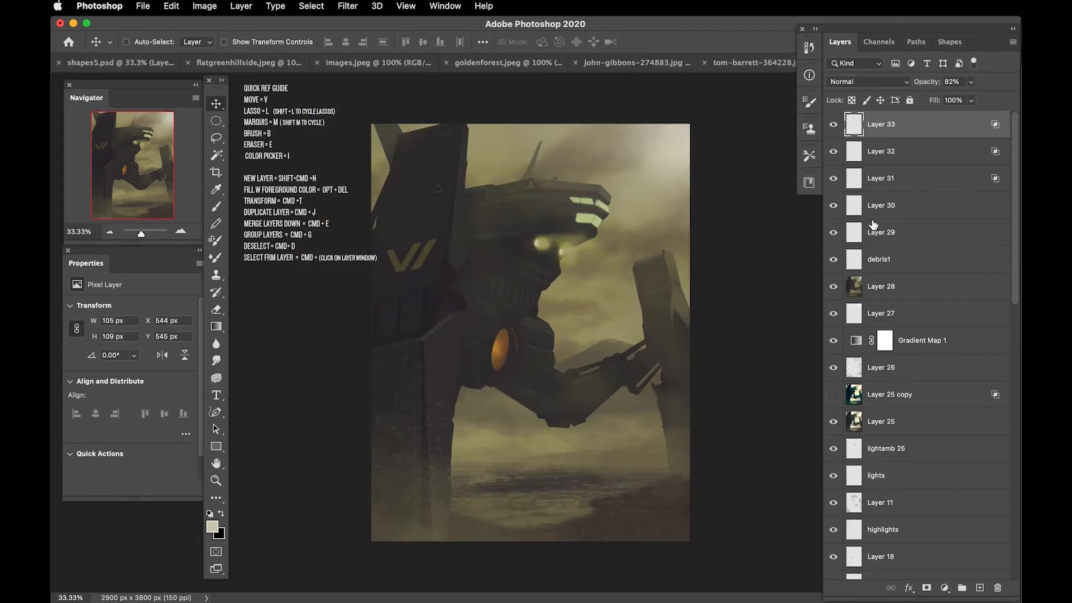
Step: Hide Gradient Map 1 and mask Layer 28 with a black-to-white gradient that fades out its upper part
scroll(1012, 279, down, 2)
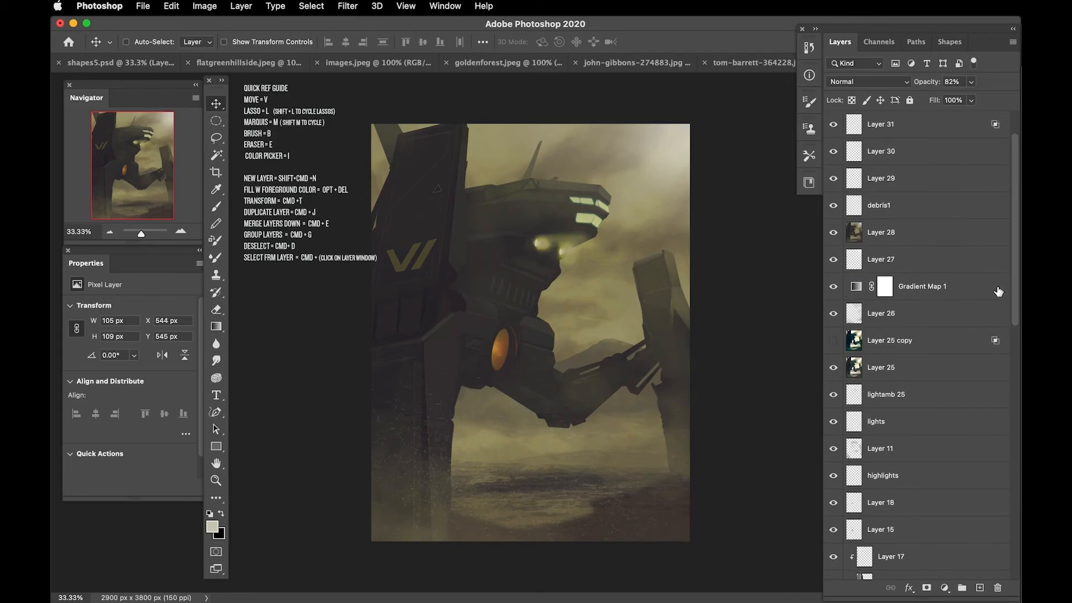
click(833, 235)
click(833, 233)
click(854, 233)
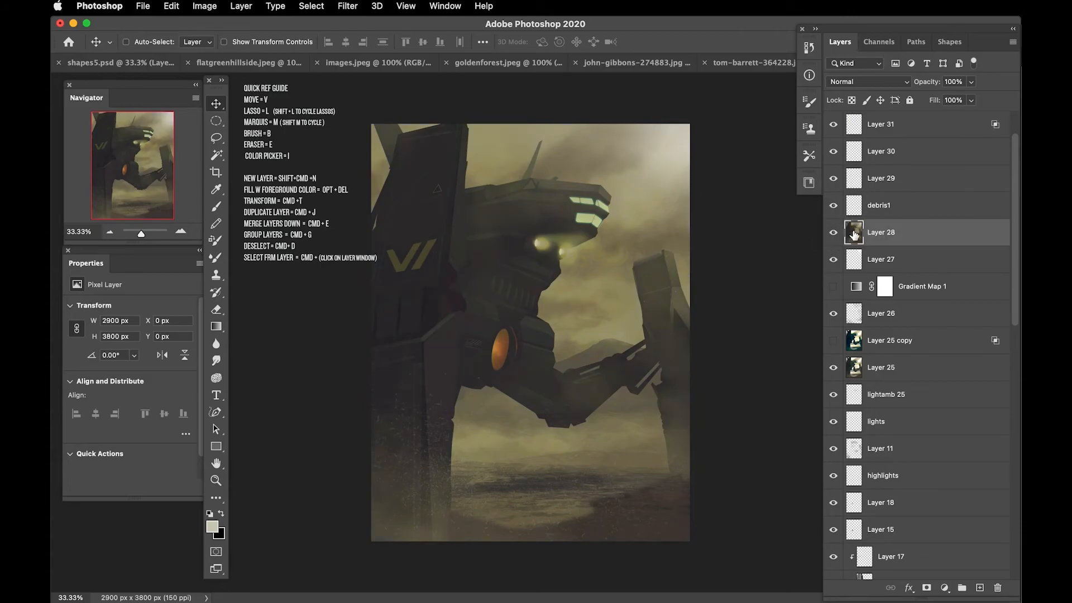
click(926, 589)
key(g)
key(d)
key(x)
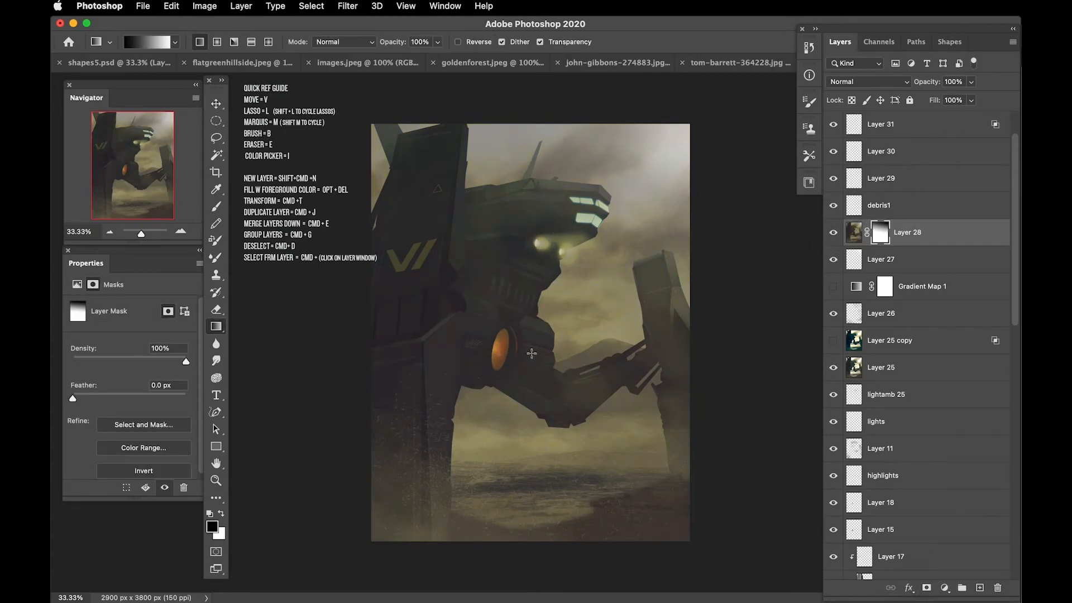
drag(541, 387, 541, 388)
Step: Lower the opacity of the mist on Layer 23 to about 35%
scroll(850, 247, down, 2)
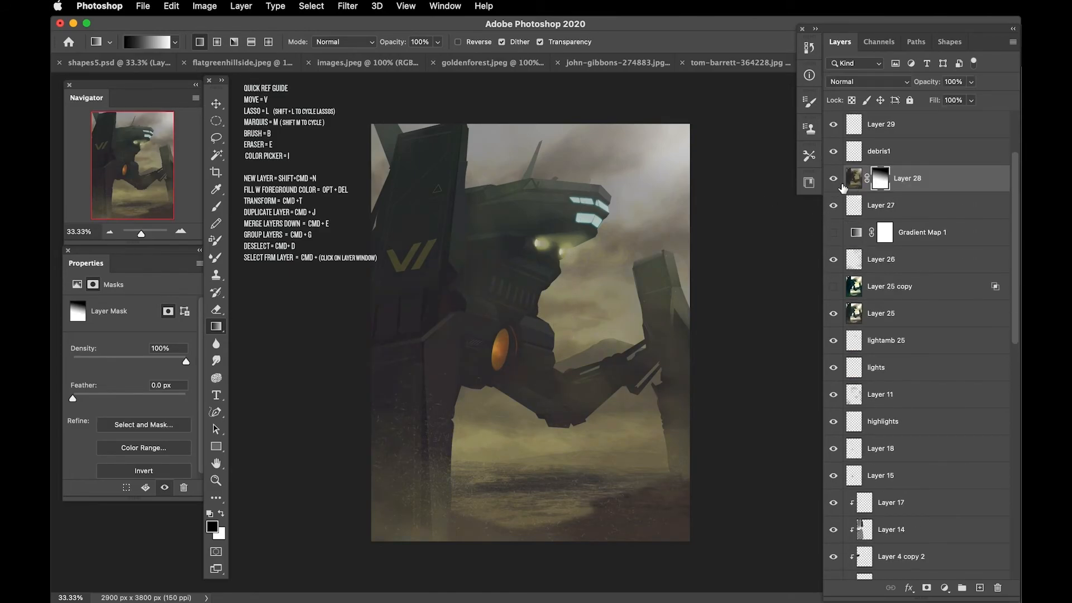
scroll(841, 185, down, 10)
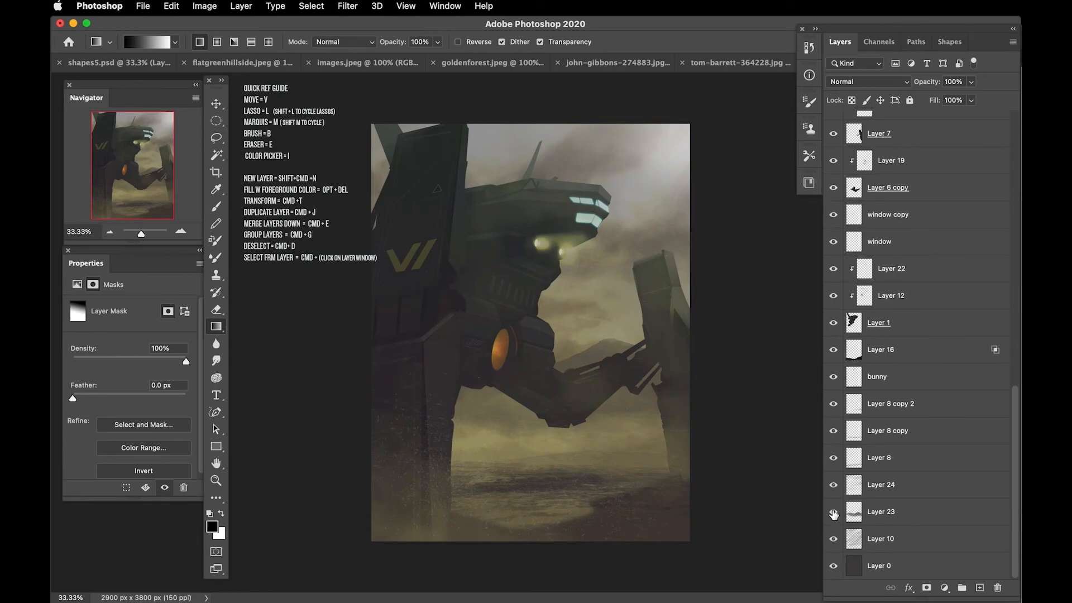
drag(1017, 452, 1014, 475)
click(910, 511)
scroll(860, 268, up, 12)
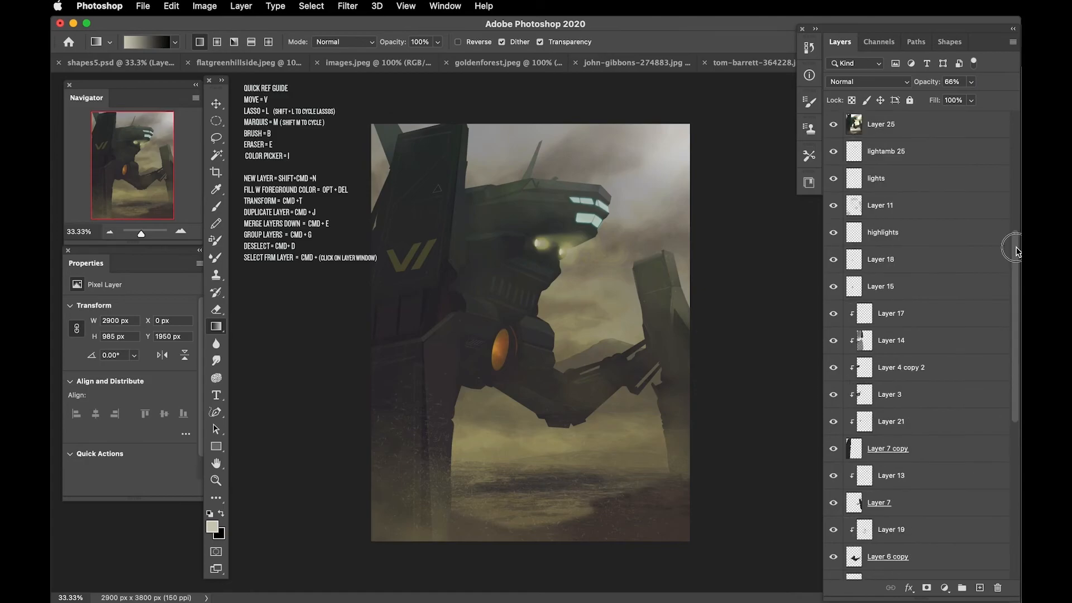
scroll(1016, 289, down, 12)
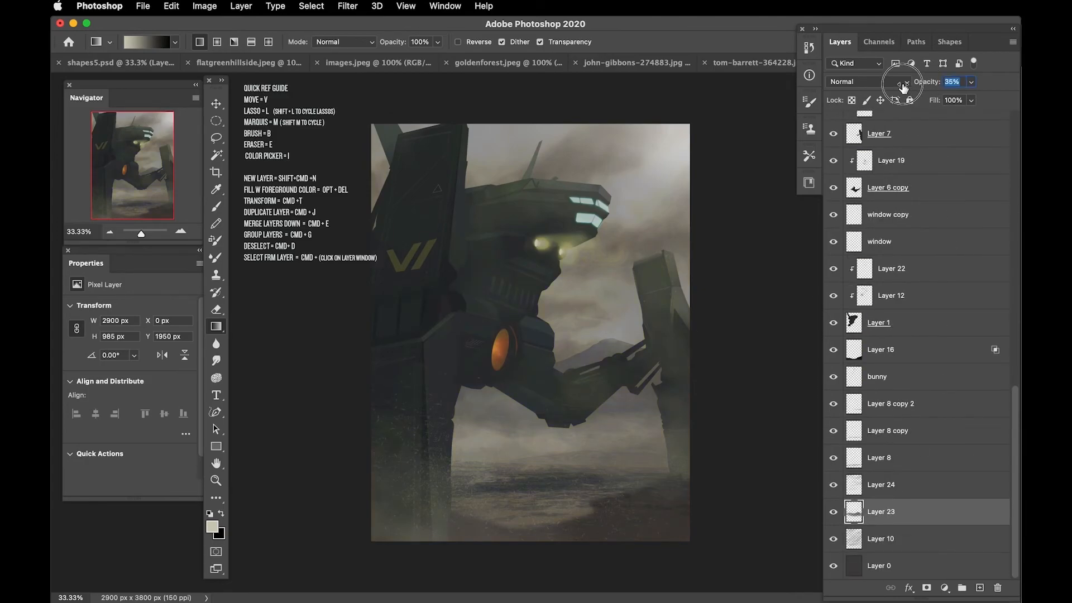
scroll(852, 98, up, 12)
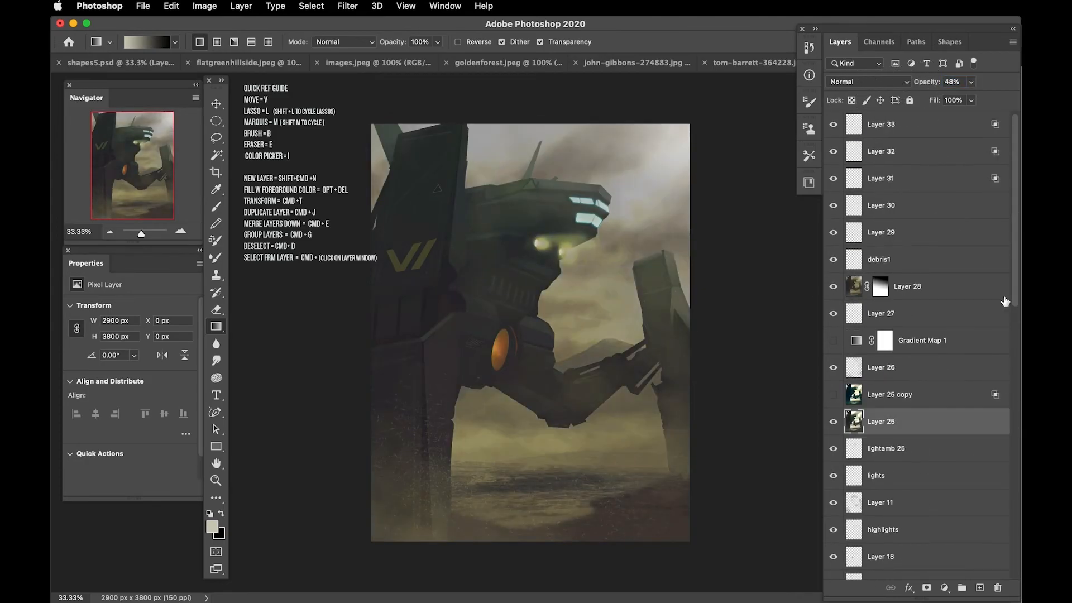
Step: Stamp all visible layers into a new top layer and apply Add Noise at 14.31% with uniform distribution
key(b)
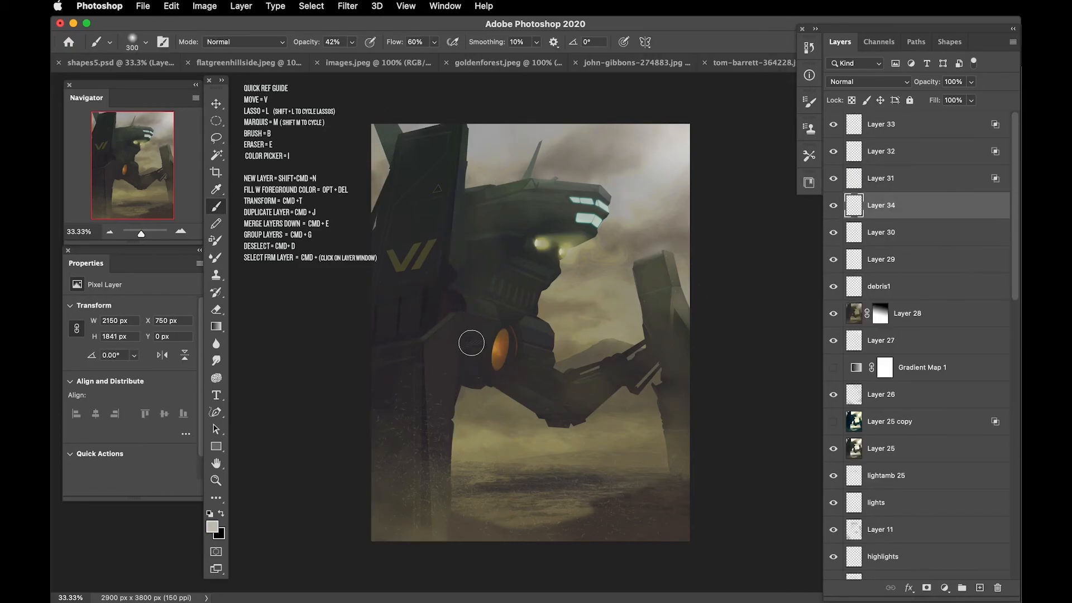
key(super+alt+shift+e)
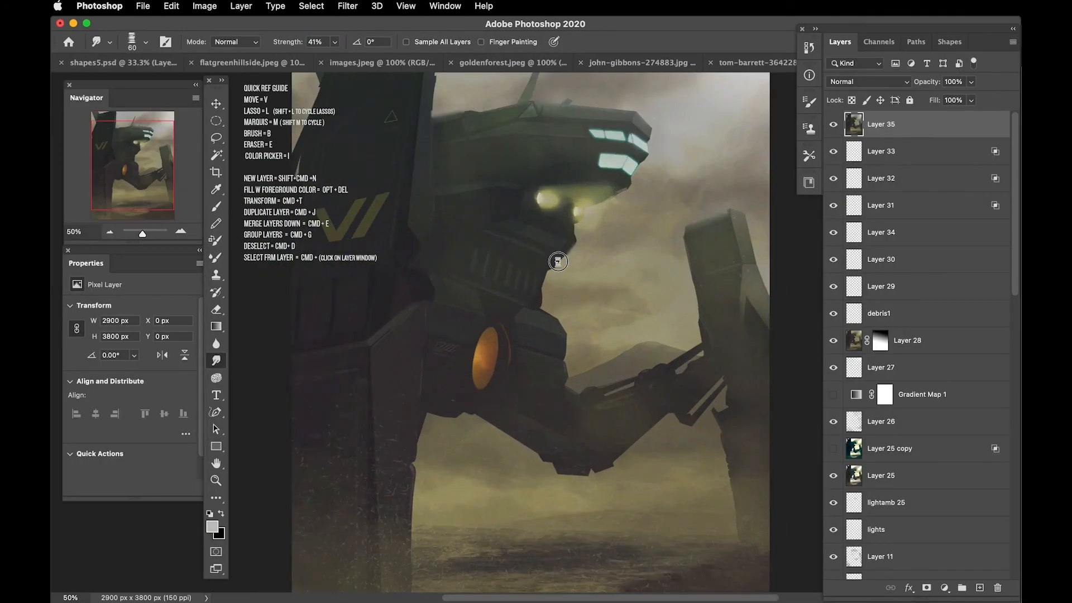
Step: Smudge the hard edges of the robot's body, arm and left pillar with the Smudge tool at 41% strength
drag(558, 261, 629, 391)
key(bracketleft)
drag(619, 444, 573, 313)
drag(447, 327, 490, 458)
key(super+minus)
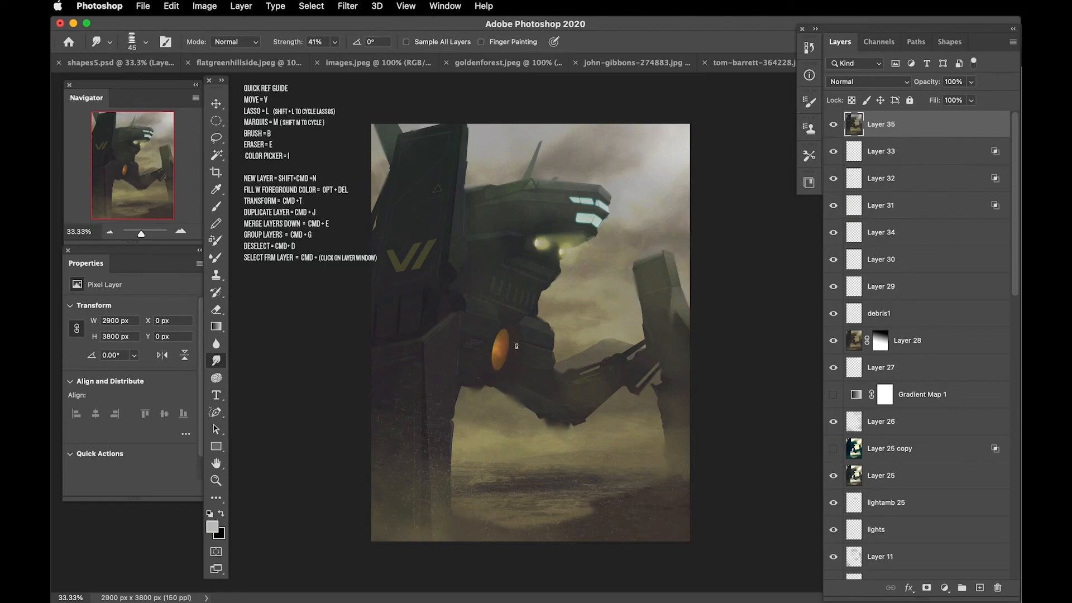
Step: Sample the round light's orange and paint faint reflections beside it on a new layer with a small brush
key(shift+super+n)
key(Return)
key(b)
alt+click(501, 351)
key(super+plus)
key(super+plus)
drag(561, 350, 566, 380)
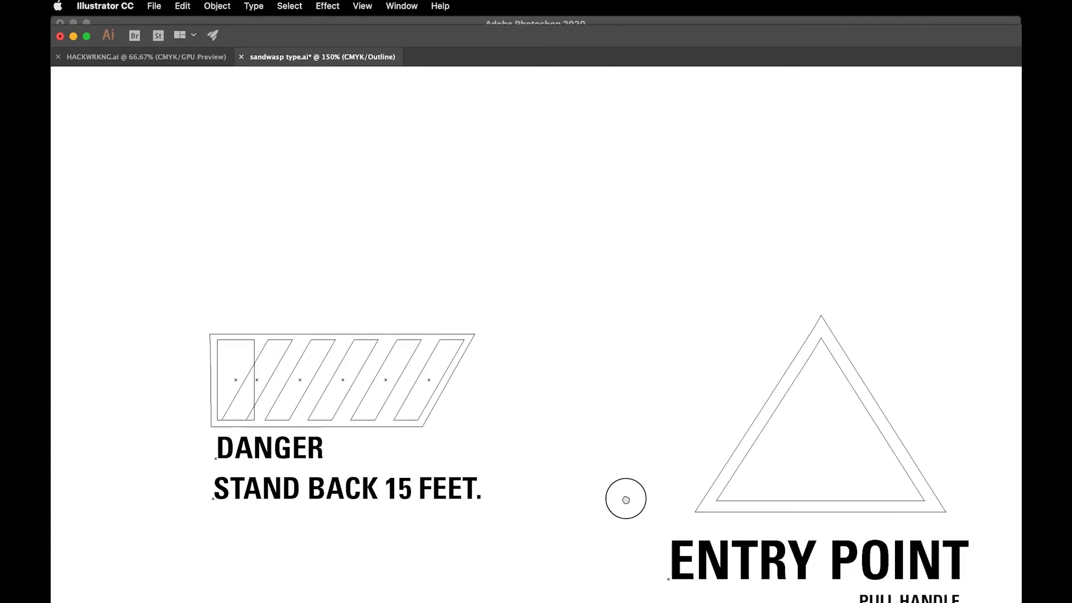
Step: Paste the striped decal from Illustrator again, and scale and fit it onto the lower left pillar
scroll(624, 498, up, 5)
scroll(427, 247, down, 5)
key(super+Tab)
key(super+v)
key(Return)
key(super+t)
drag(525, 335, 432, 392)
key(Return)
key(super+t)
drag(423, 403, 392, 368)
key(Return)
Step: Set the new decal's underlying Blend If sliders to 0 / 188 and 129 / 255 and lower its opacity to 8%
double_click(959, 181)
drag(739, 520, 806, 522)
drag(903, 521, 813, 525)
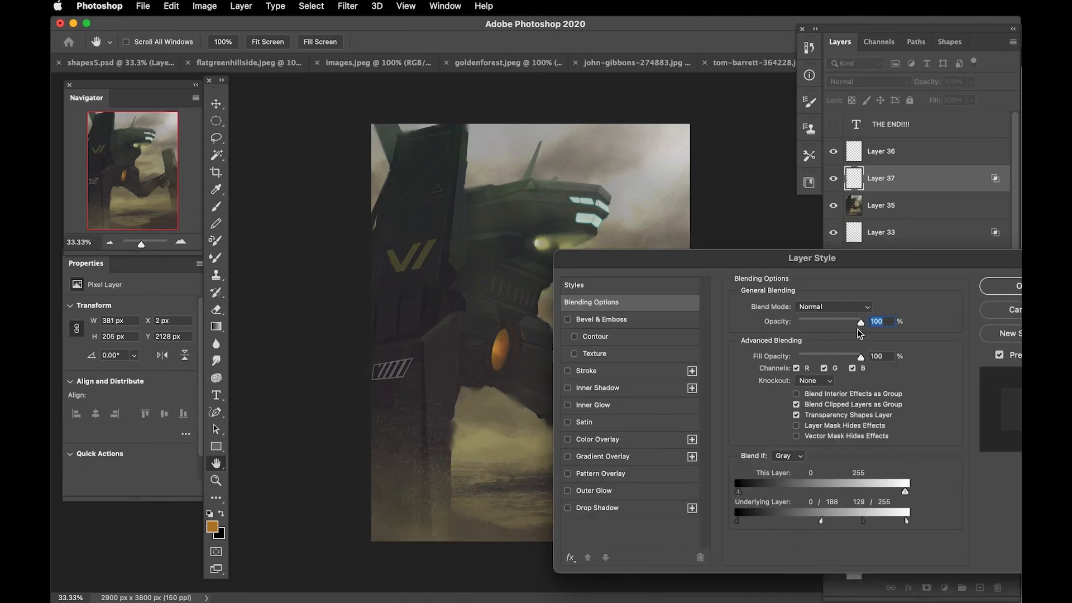
key(Return)
drag(943, 82, 927, 83)
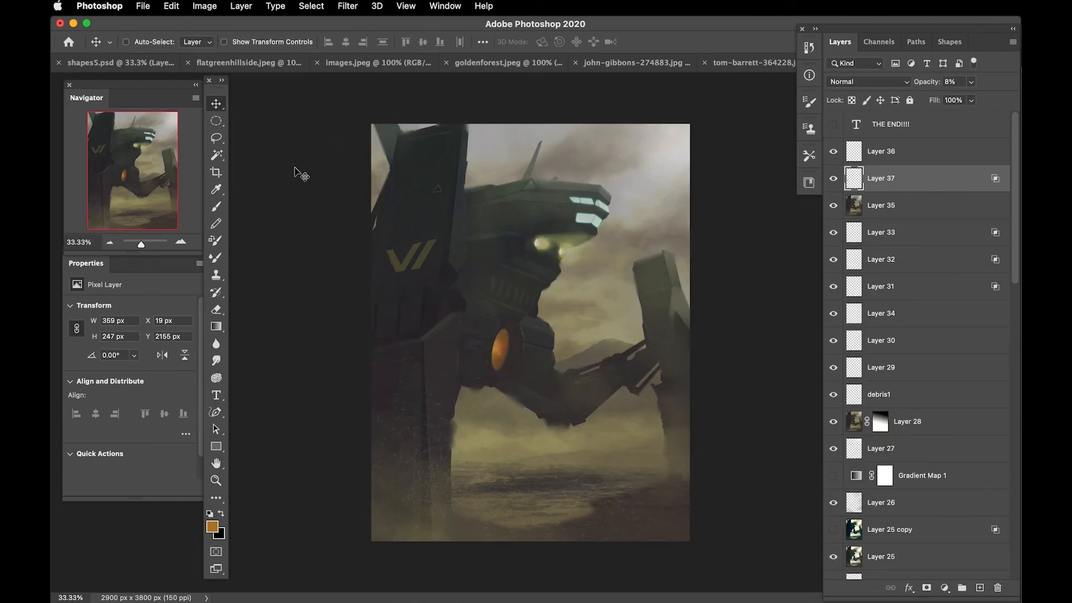
Step: Inspect the robot's body, decals and ground up close with the interface hidden
key(super+plus)
key(super+plus)
key(Tab)
drag(234, 248, 240, 448)
drag(244, 586, 274, 229)
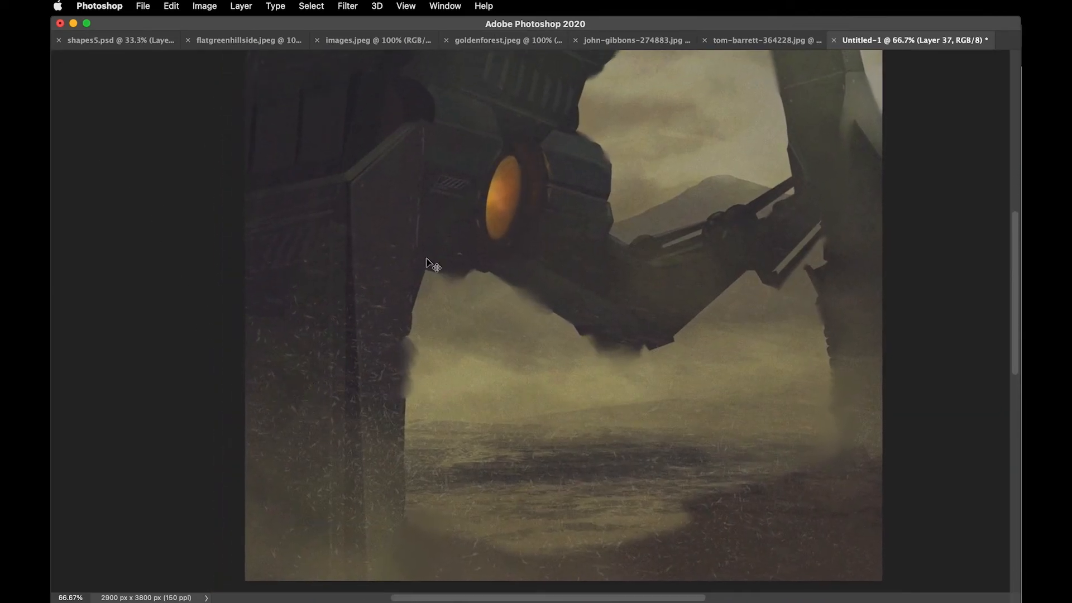
key(super+minus)
key(super+minus)
key(Tab)
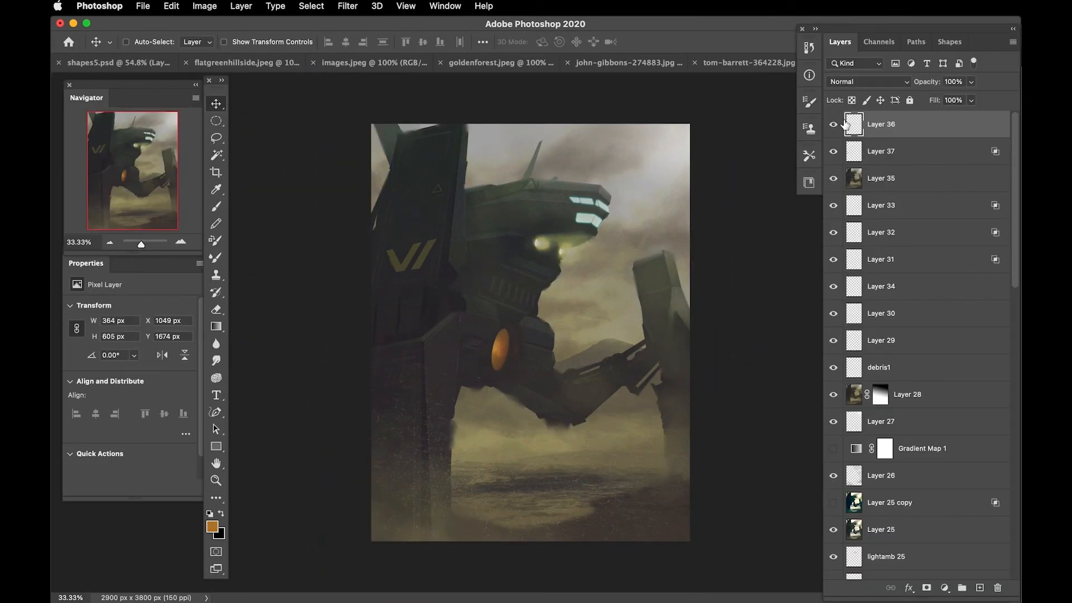
Step: Paint a soft orange glow around the robot's round light on Layer 36 with a 400 px brush
key(b)
key(bracketleft)
key(bracketleft)
key(bracketleft)
key(bracketleft)
alt+click(494, 349)
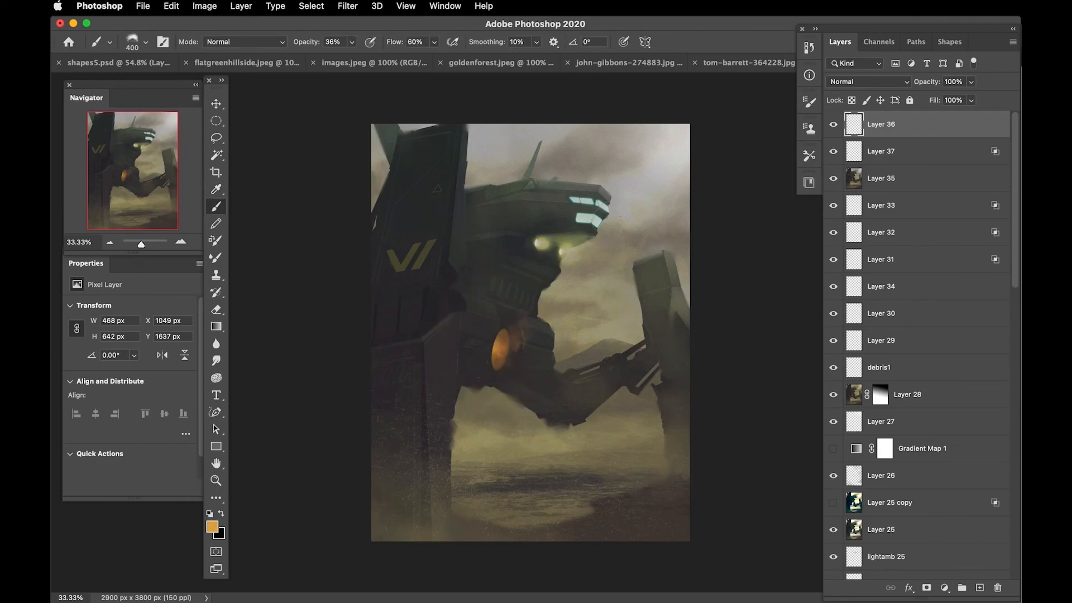
Step: Set the foreground colour to a muted green and reduce the brush to 35 px for the robot's head windows
click(212, 527)
click(668, 387)
key(Return)
key(super+plus)
right_click(651, 192)
double_click(880, 341)
key(bracketleft)
click(213, 526)
click(665, 401)
key(Return)
key(bracketleft)
key(bracketleft)
key(bracketleft)
Step: Load the window layer's outline as a selection and touch up the head windows on Layer 36 with a darker green
mouse_move(1015, 262)
mouse_down()
mouse_move(1008, 555)
mouse_move(1008, 514)
mouse_up()
super+click(853, 340)
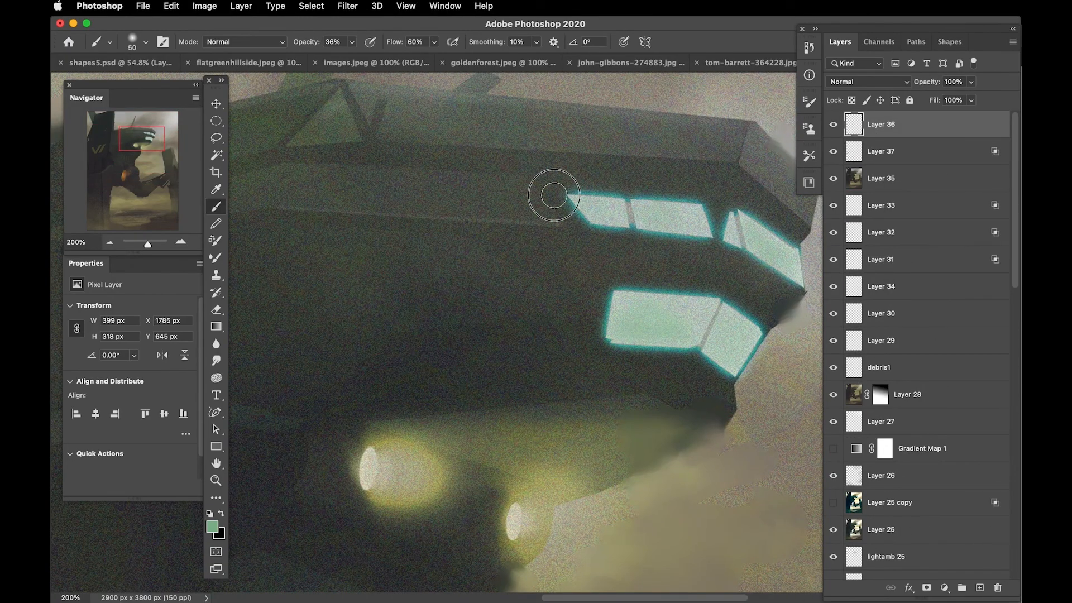
click(212, 526)
key(Return)
key(b)
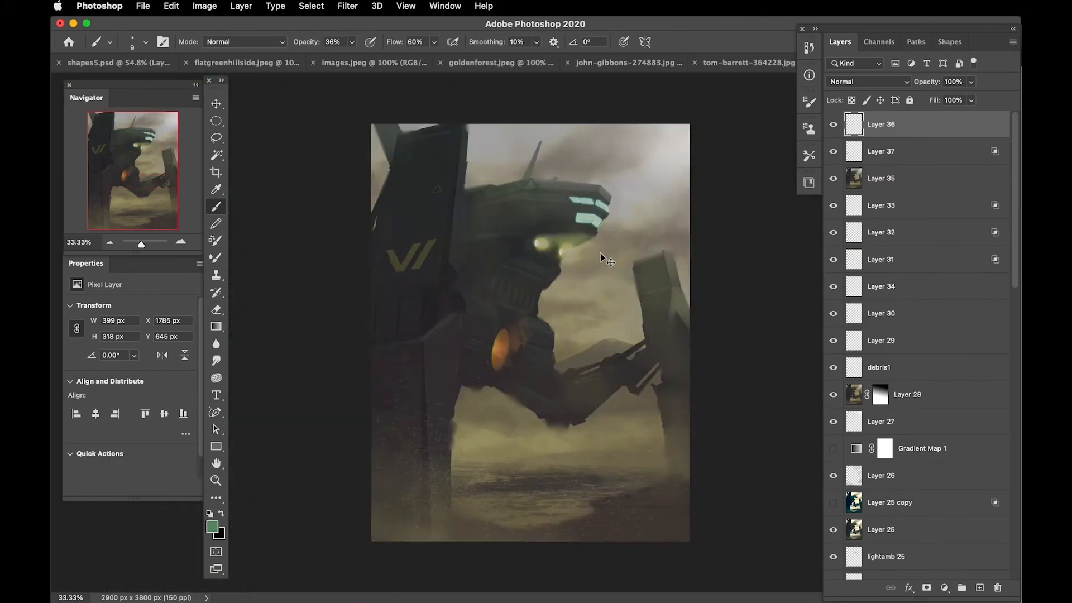
scroll(605, 255, up, 5)
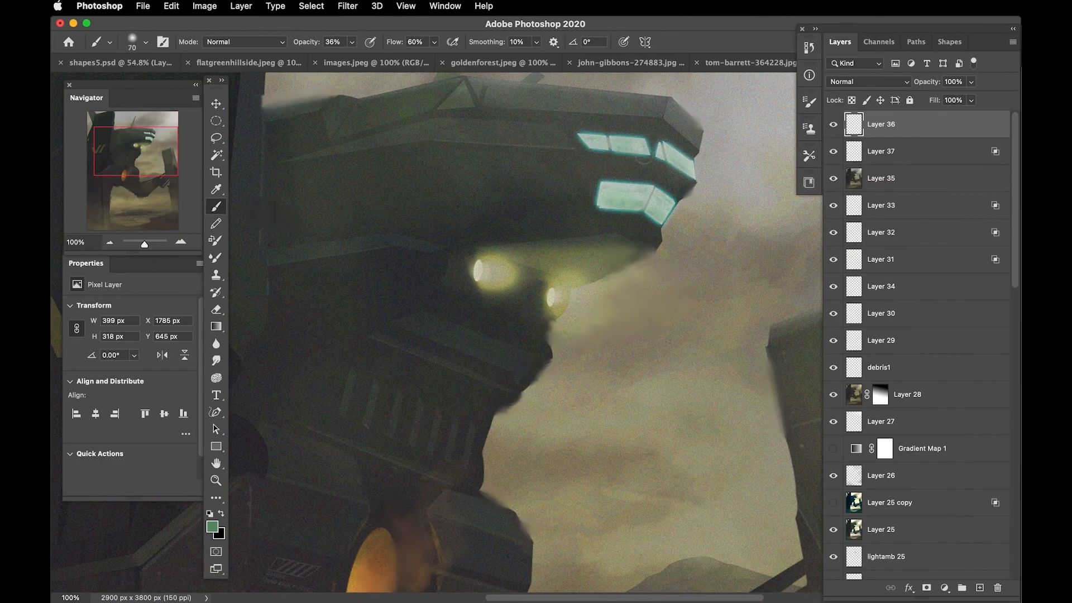